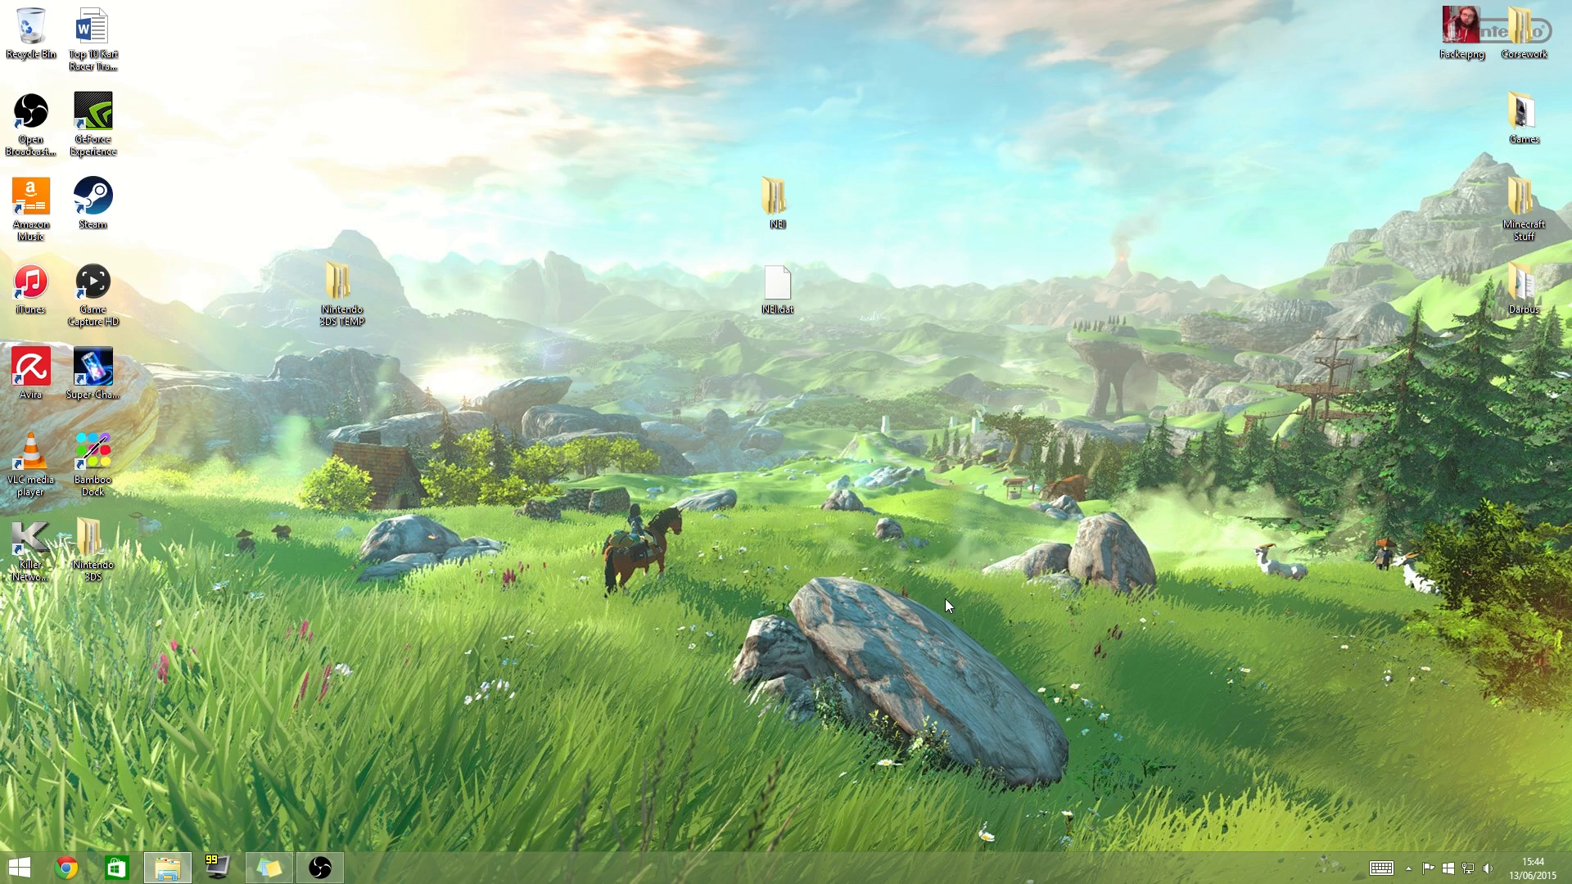
left_click(18, 867)
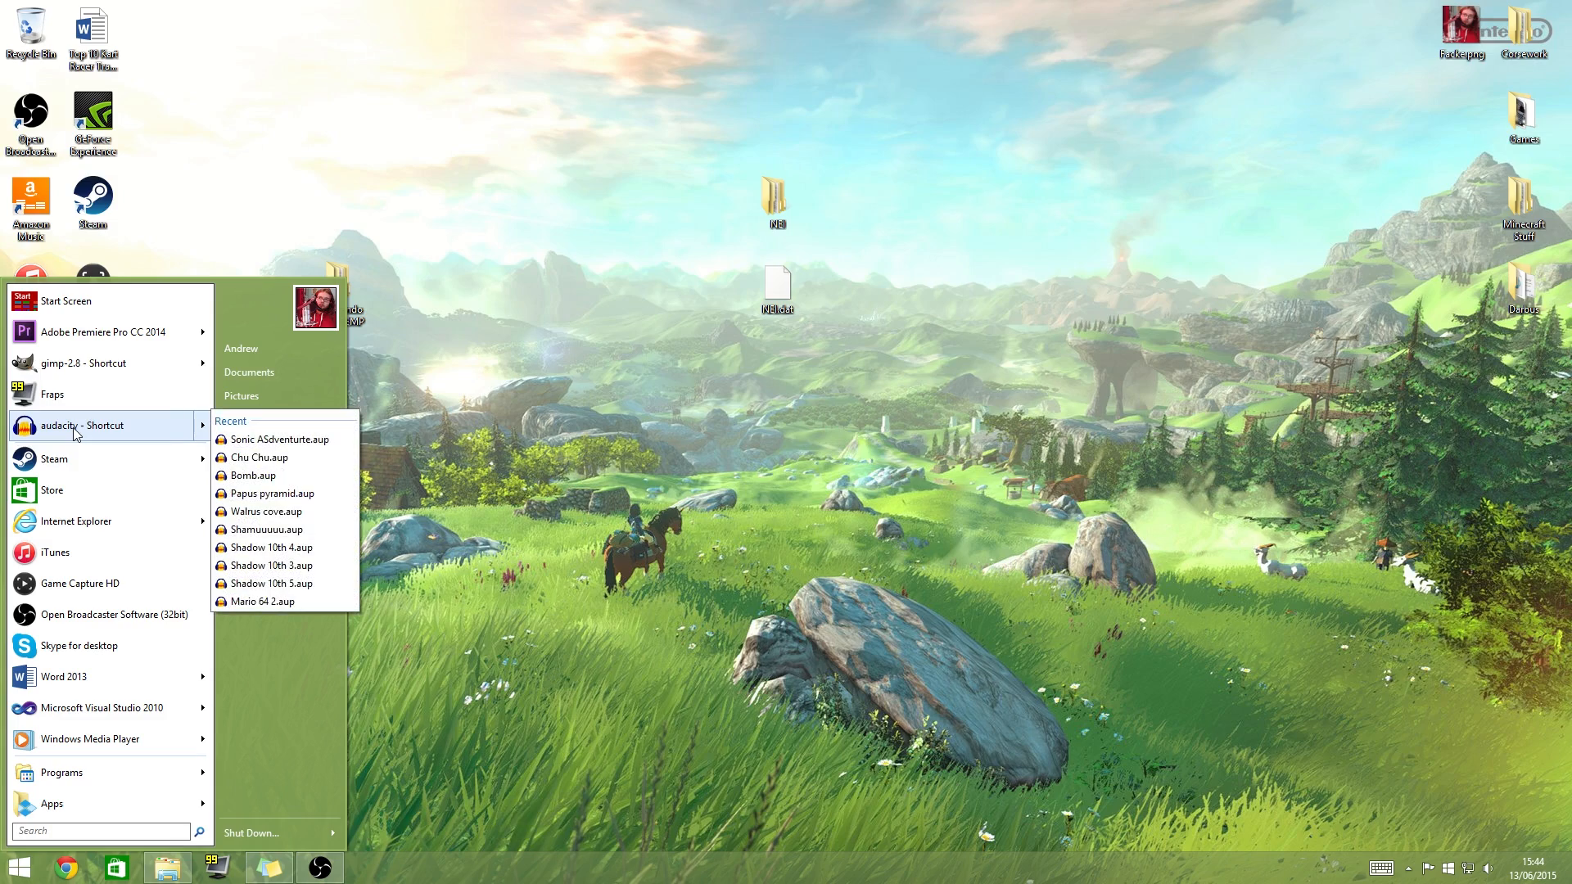
left_click(746, 496)
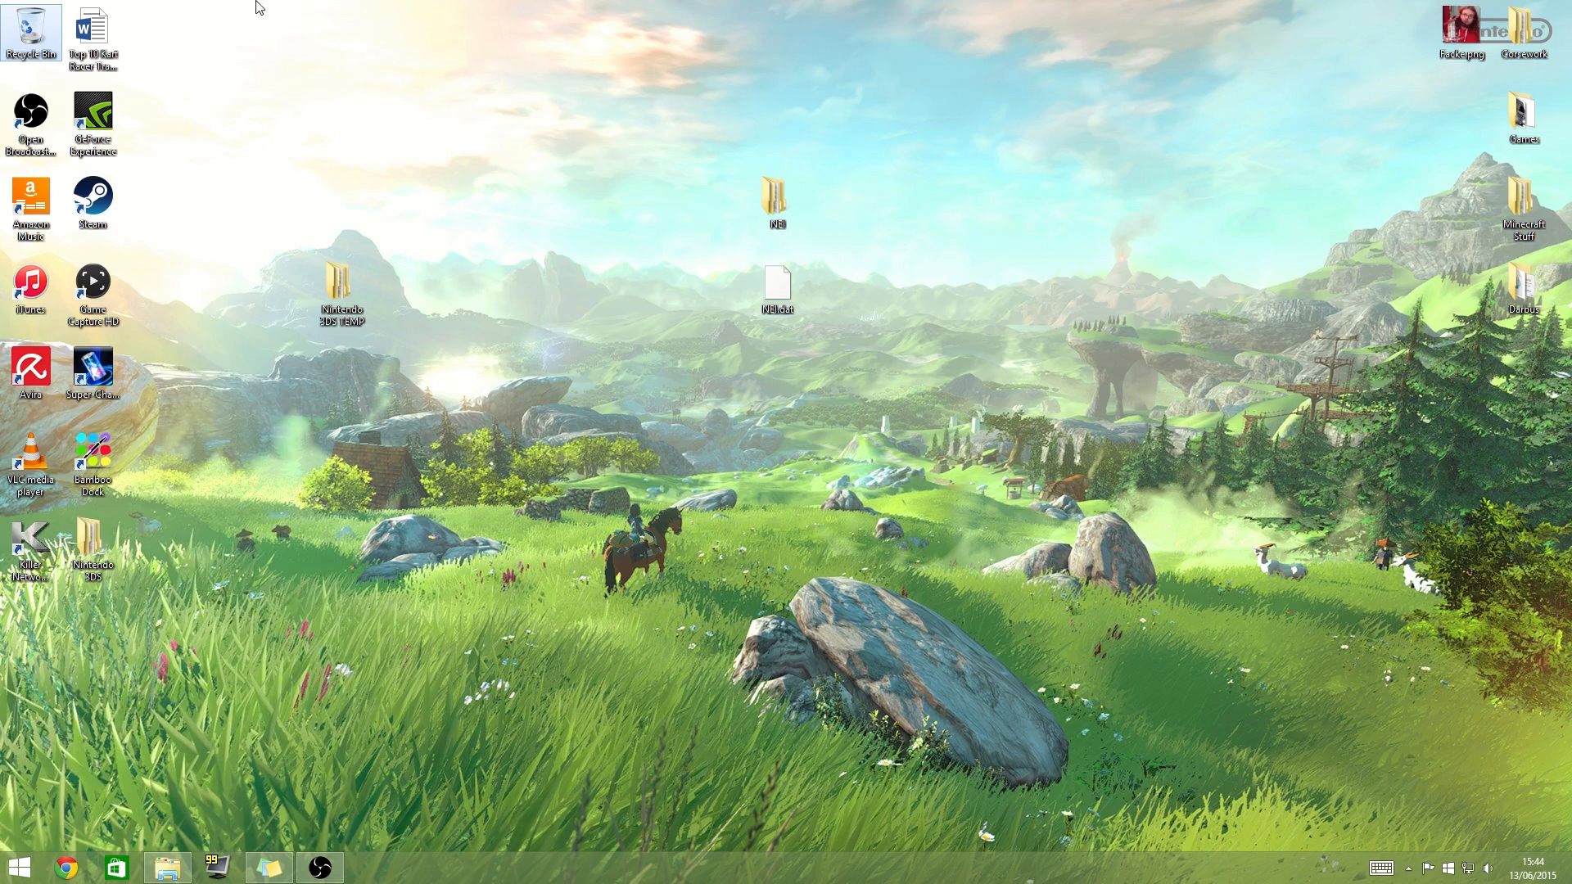
left_click_drag(257, 4, 509, 10)
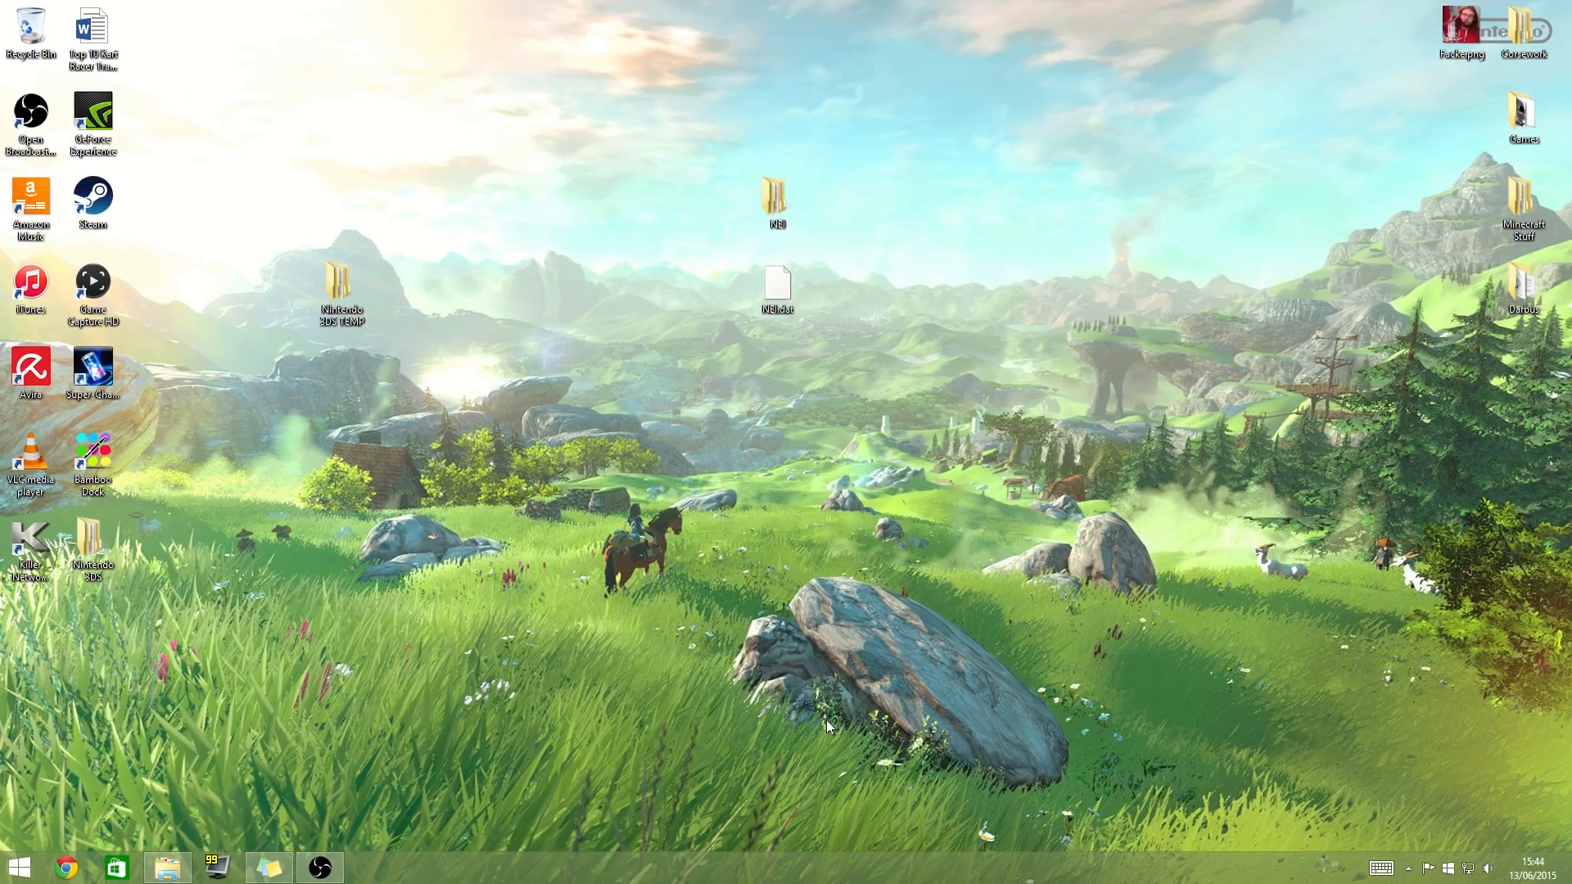
left_click_drag(585, 128, 1020, 542)
left_click(489, 704)
Launch Audacity and dismiss the welcome message.
left_click(20, 868)
left_click(96, 440)
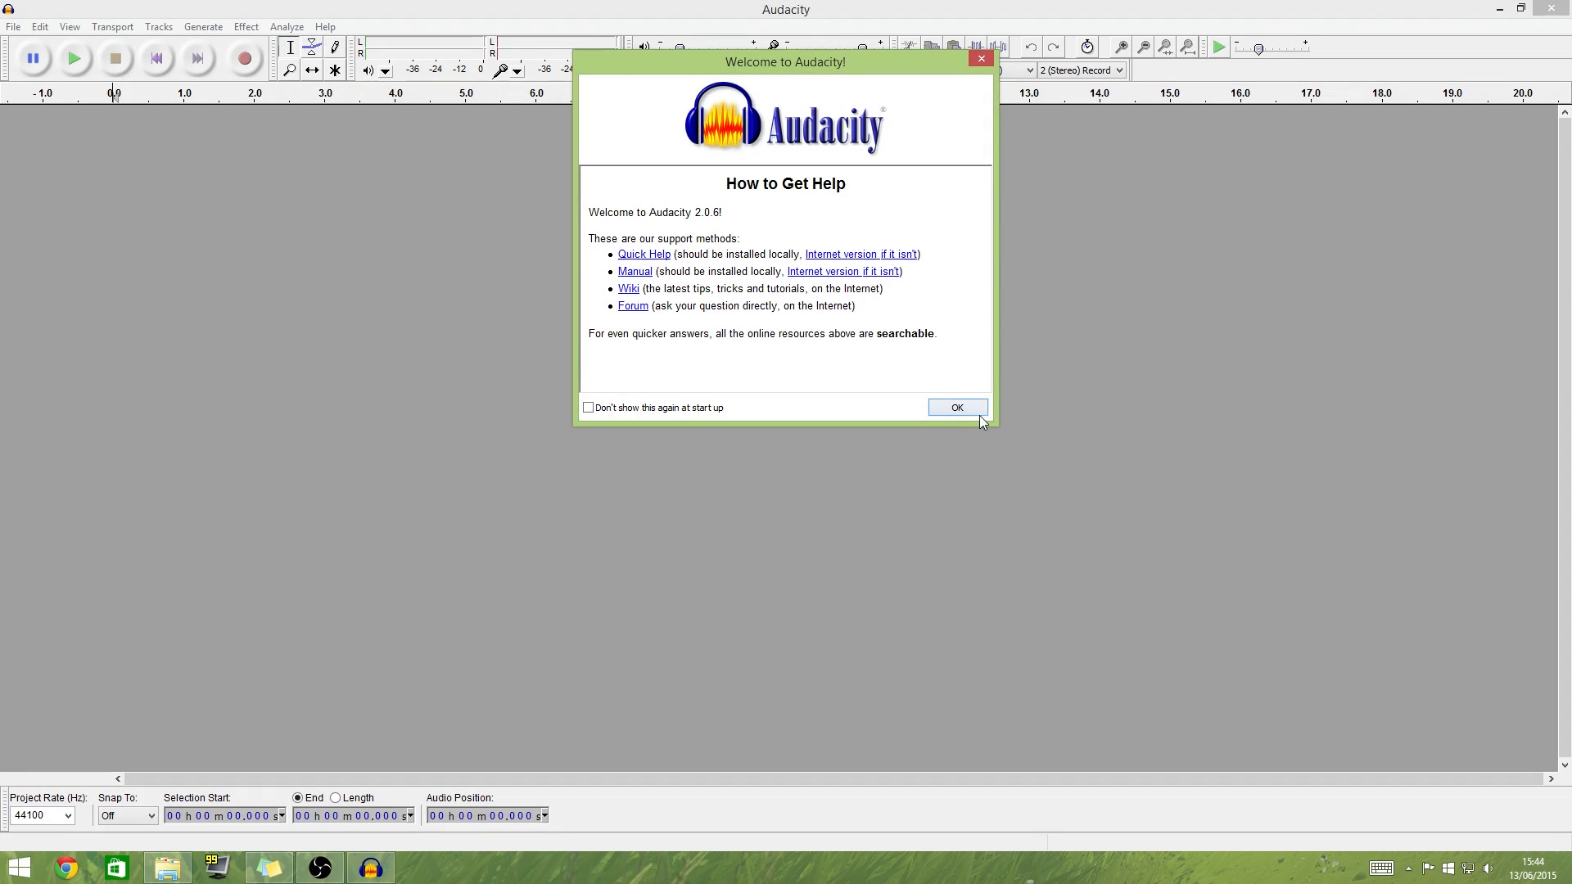
left_click(958, 407)
Record a voice test clip of about 7 seconds and delete its track.
left_click(249, 63)
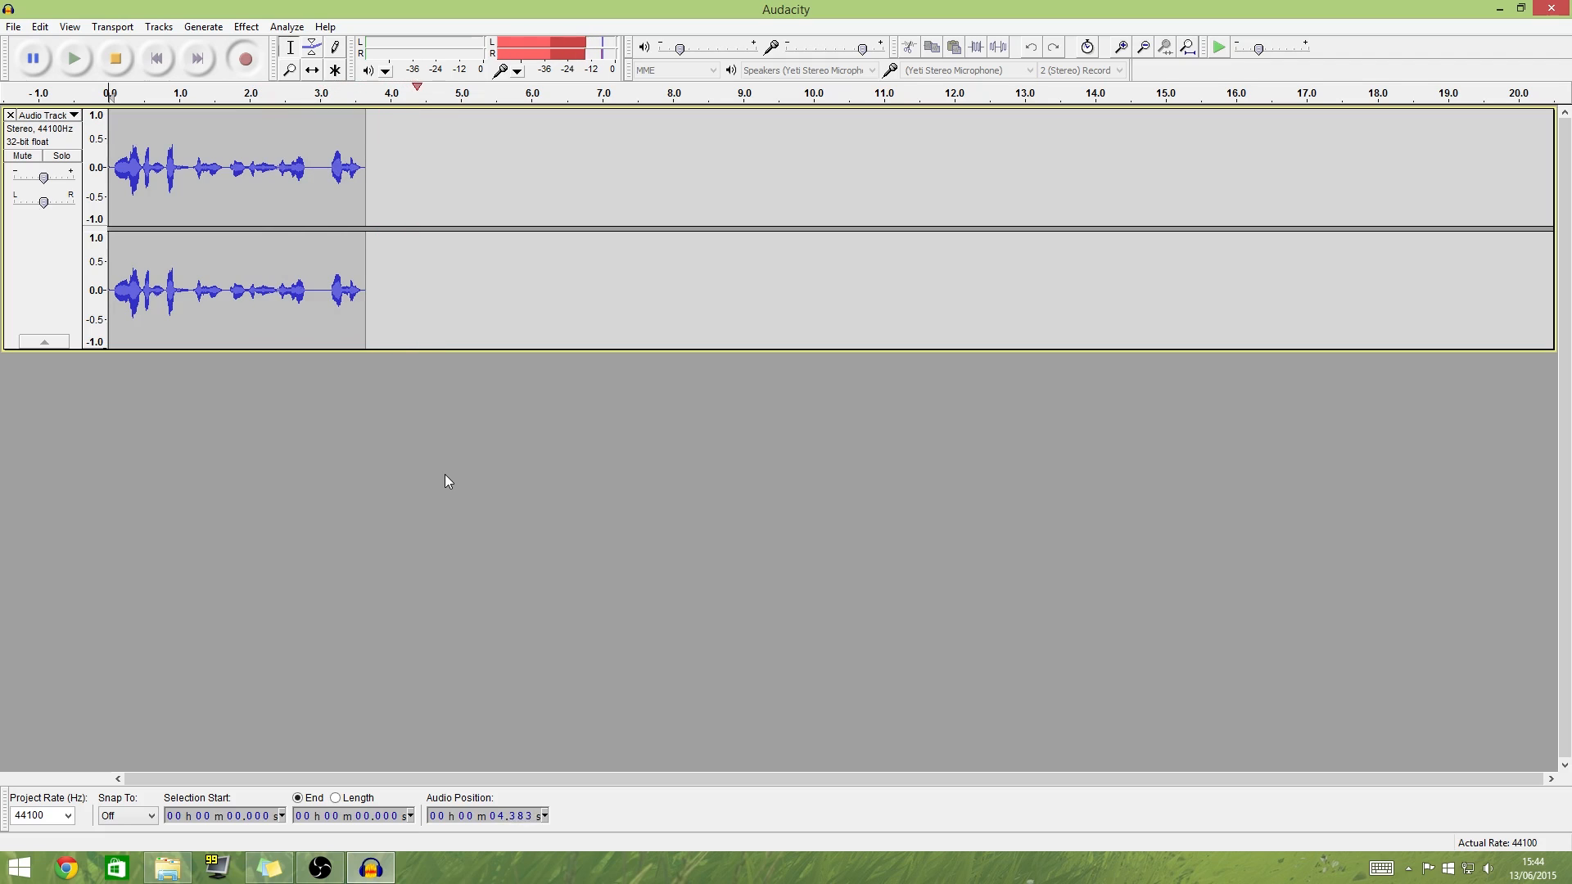
left_click(115, 58)
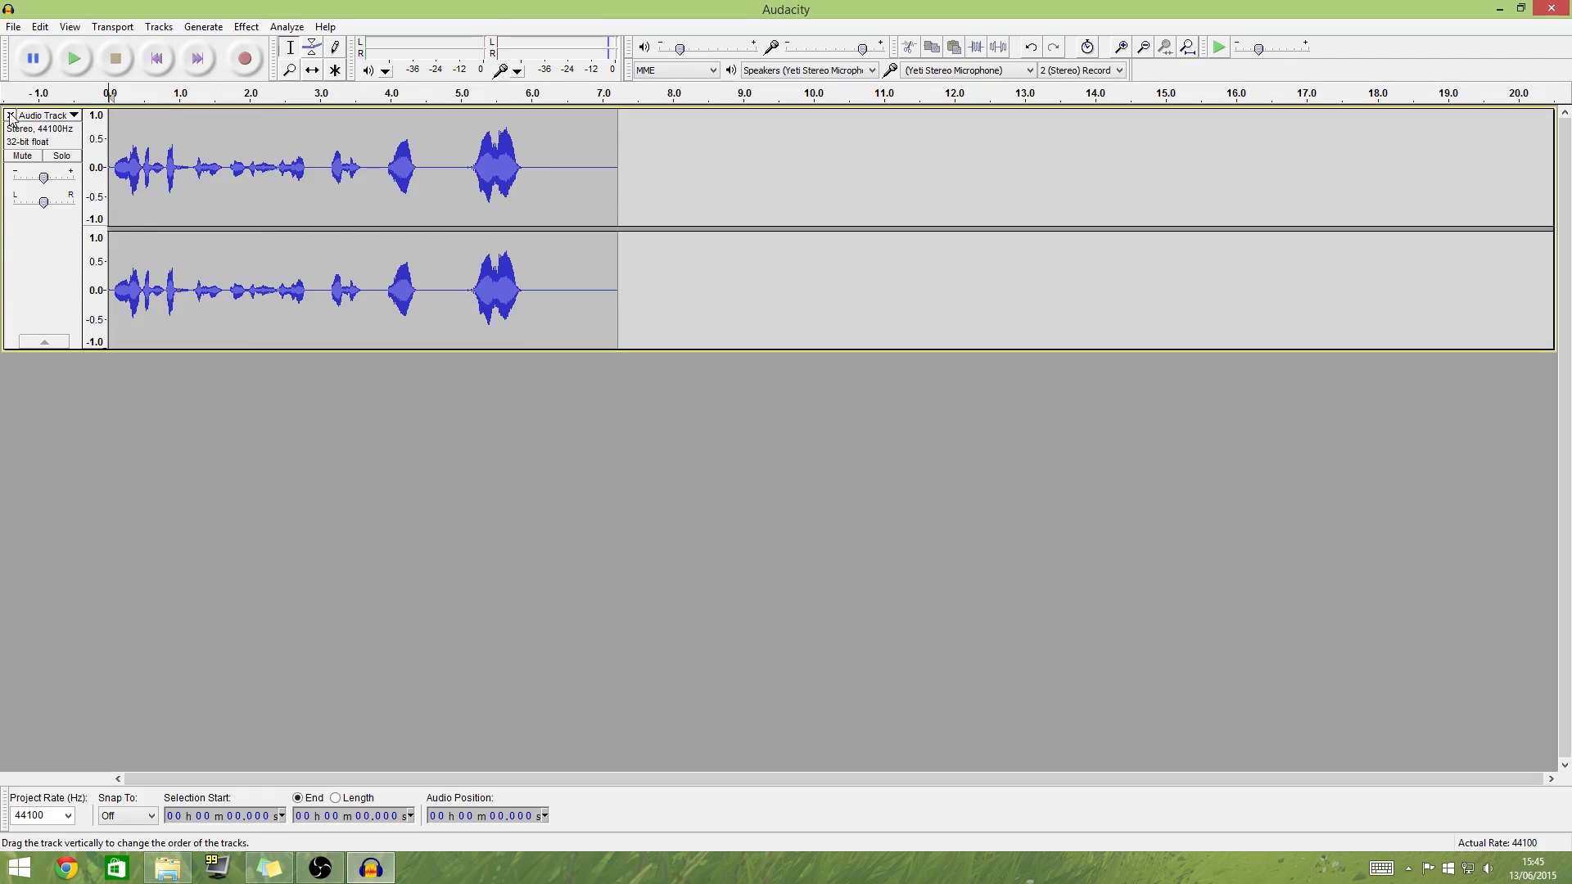
left_click_drag(856, 172, 108, 176)
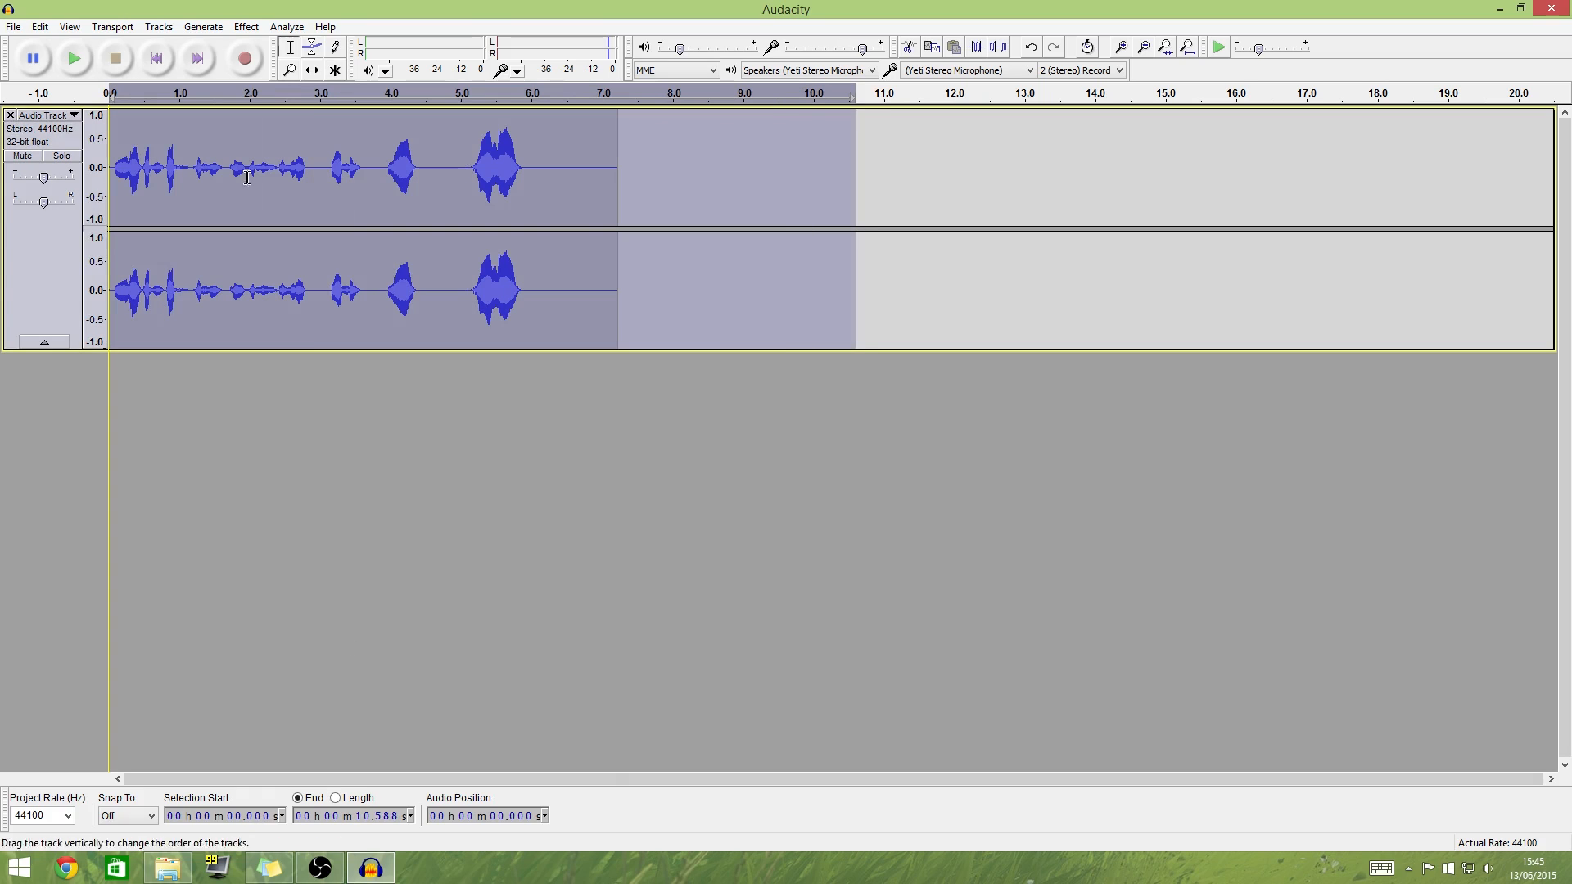
left_click(10, 115)
Open the recently used project ESO.aup.
left_click(13, 26)
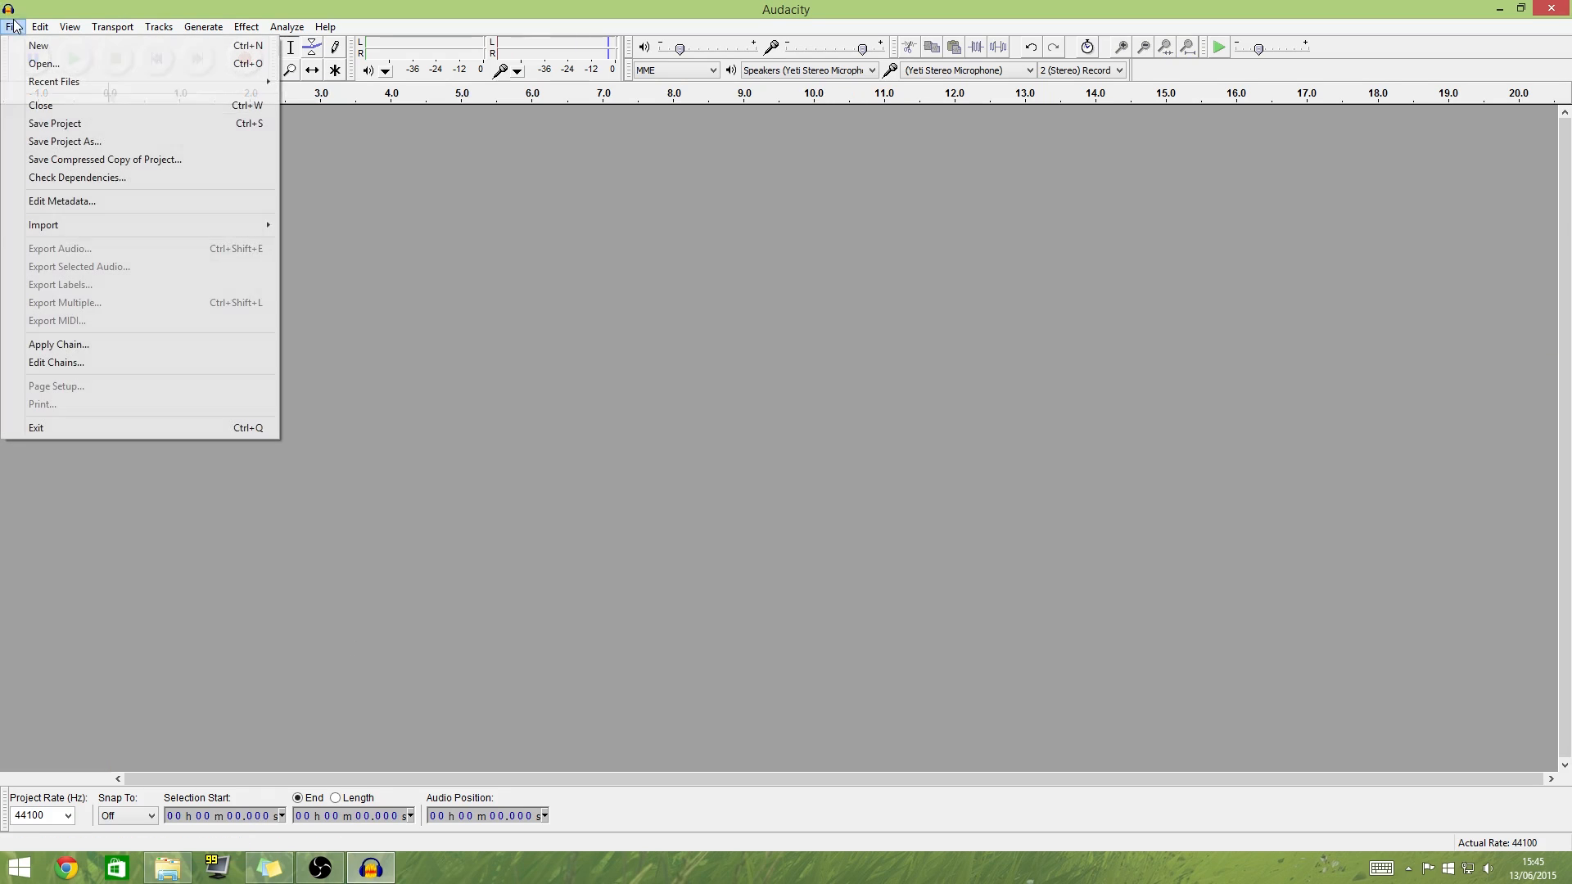
mouse_move(103, 81)
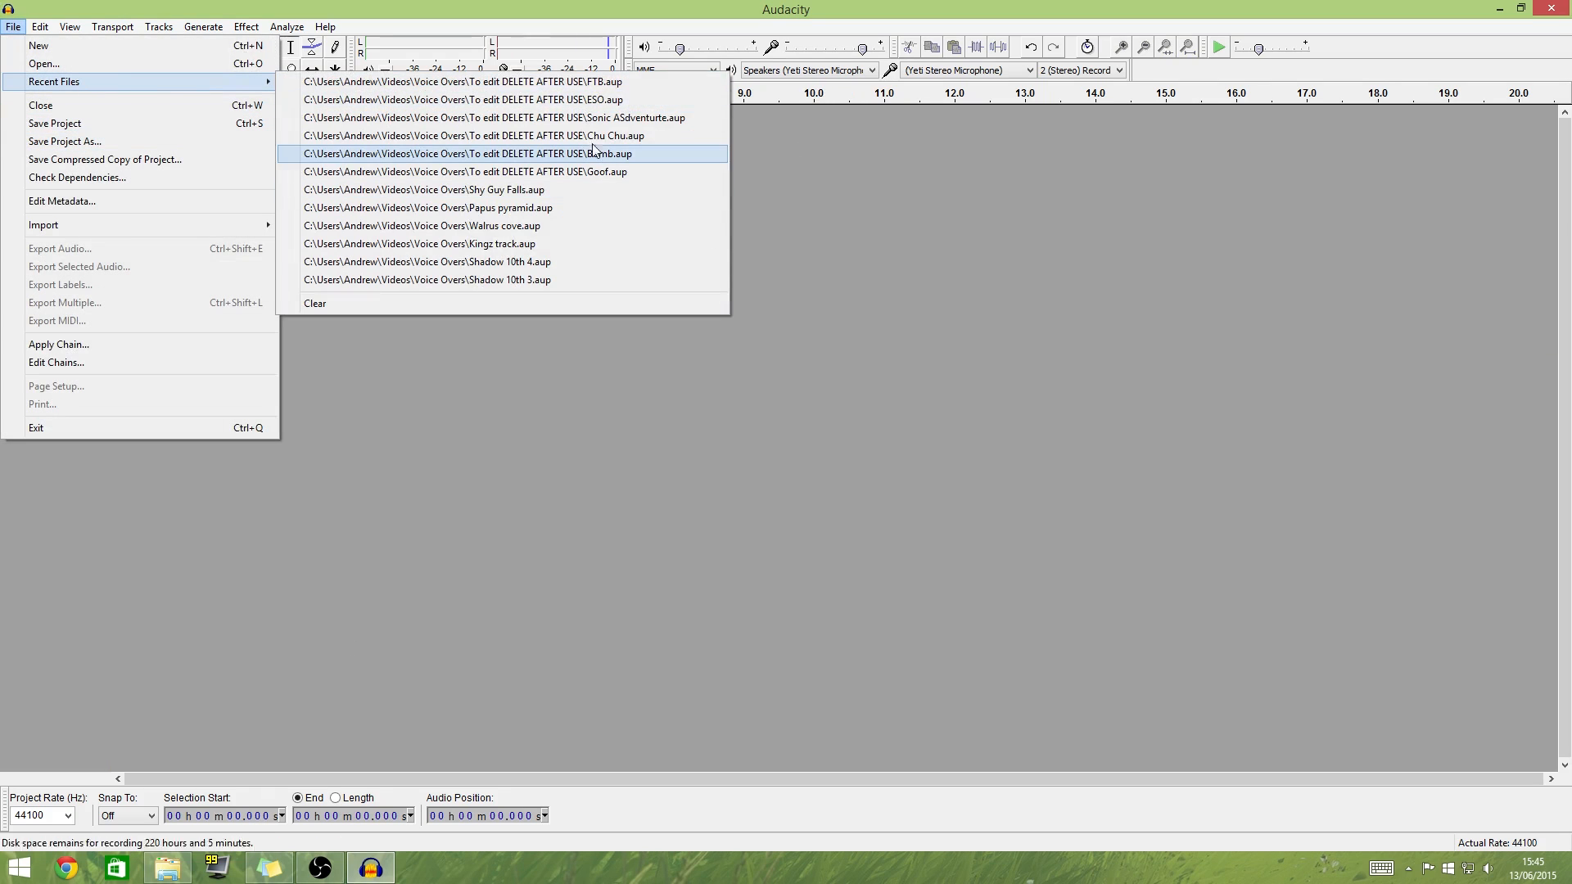
left_click(608, 100)
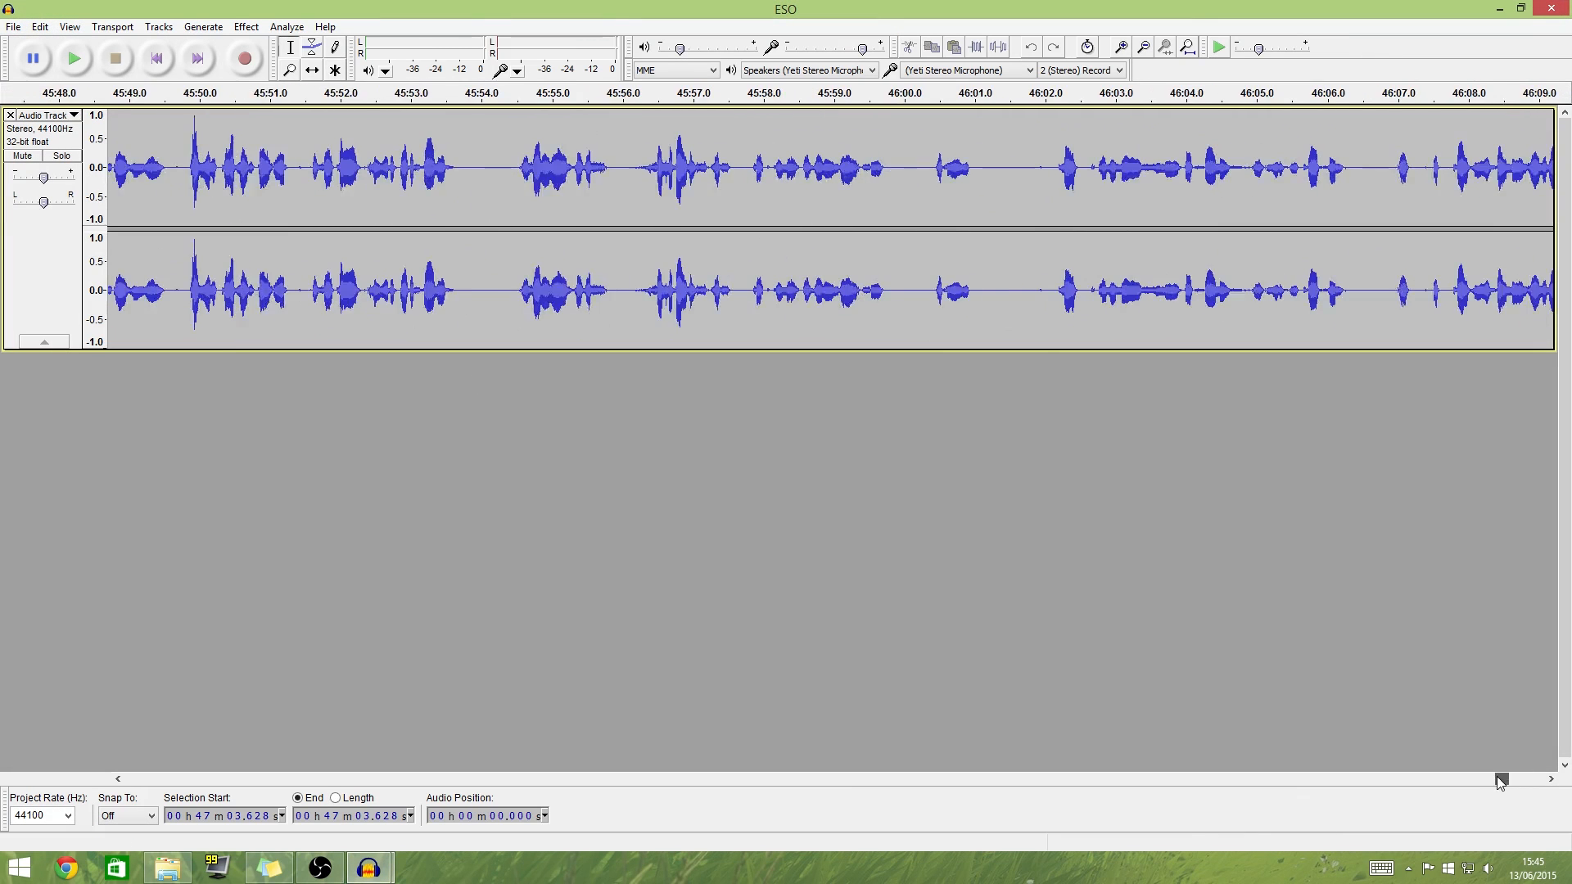
Play a short passage of the unedited voice recording from about 45:50, and stop playback.
left_click_drag(1484, 776, 1498, 778)
left_click(410, 98)
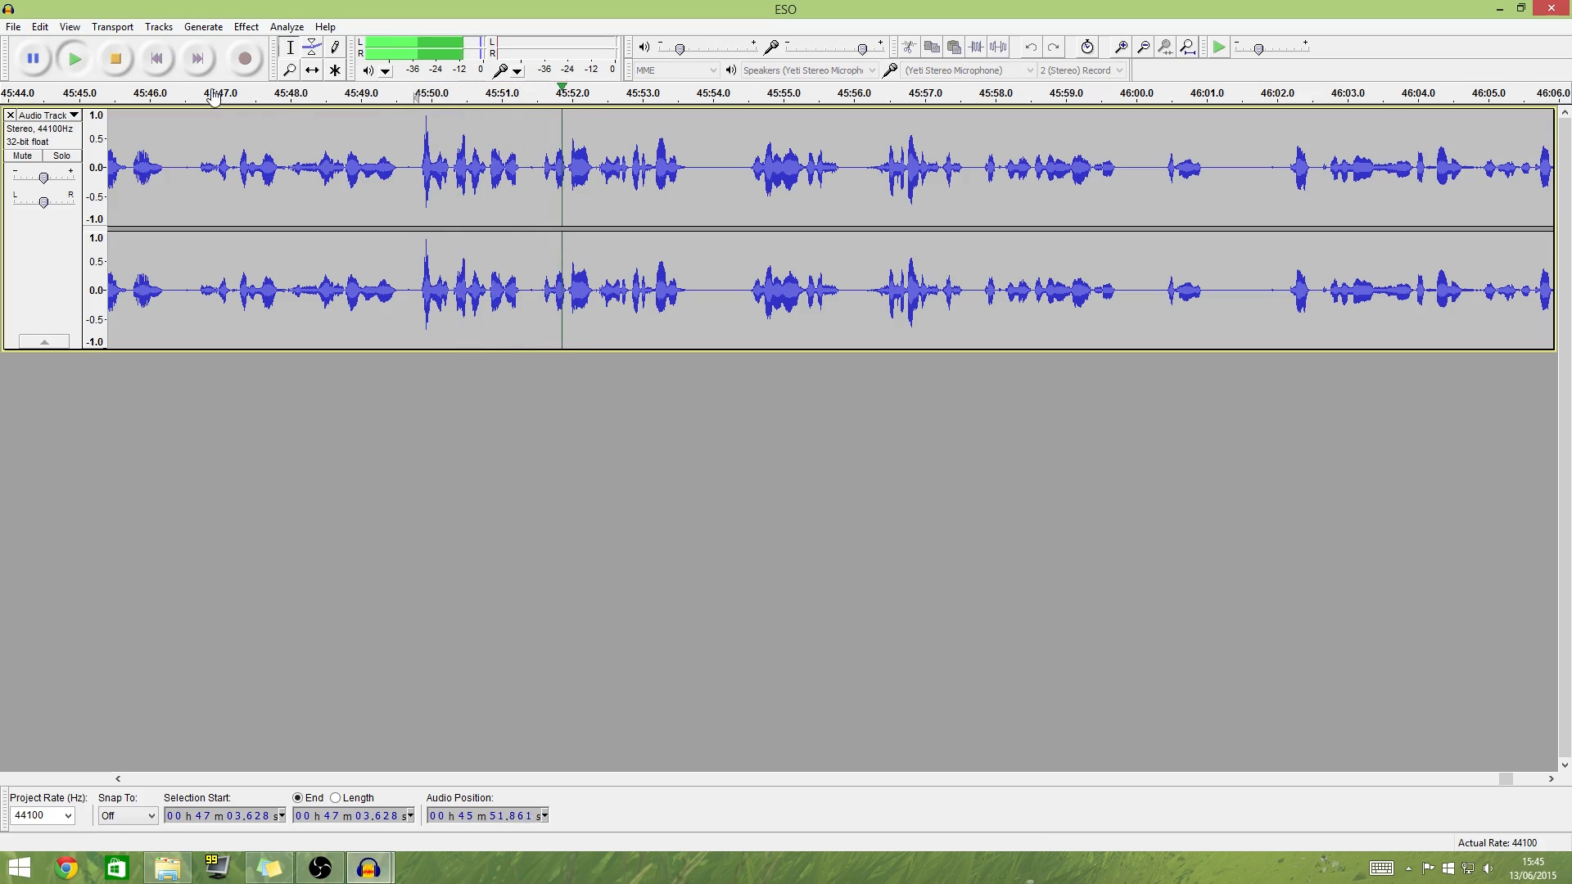
left_click(116, 64)
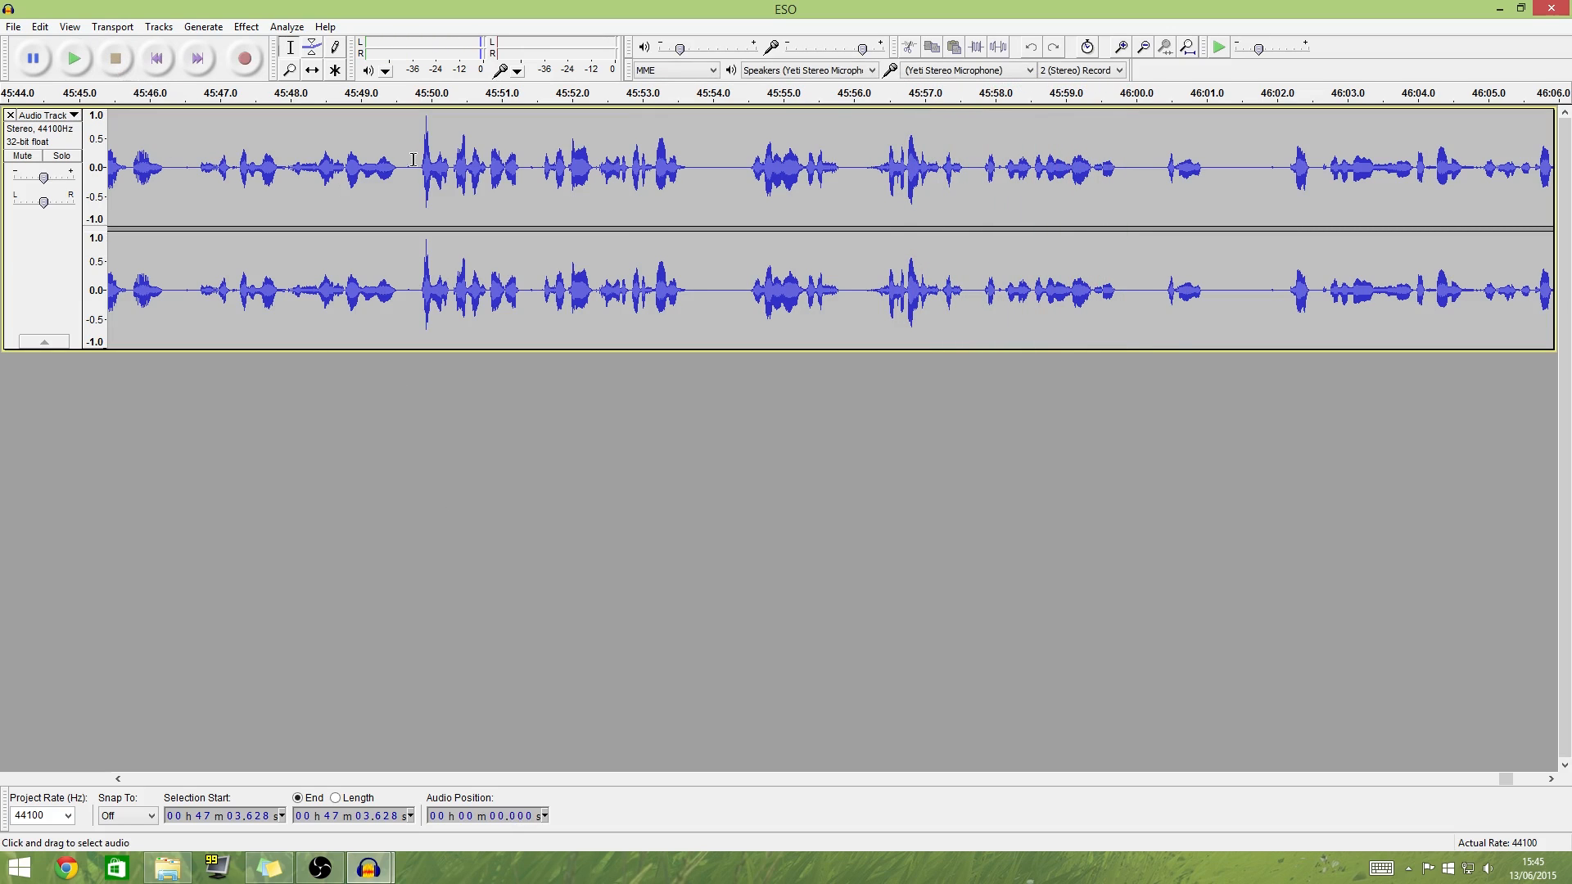
Normalize the entire recording to a maximum amplitude of -1.0 dB with DC offset removal enabled.
left_click_drag(413, 200, 157, 200)
left_click(364, 200)
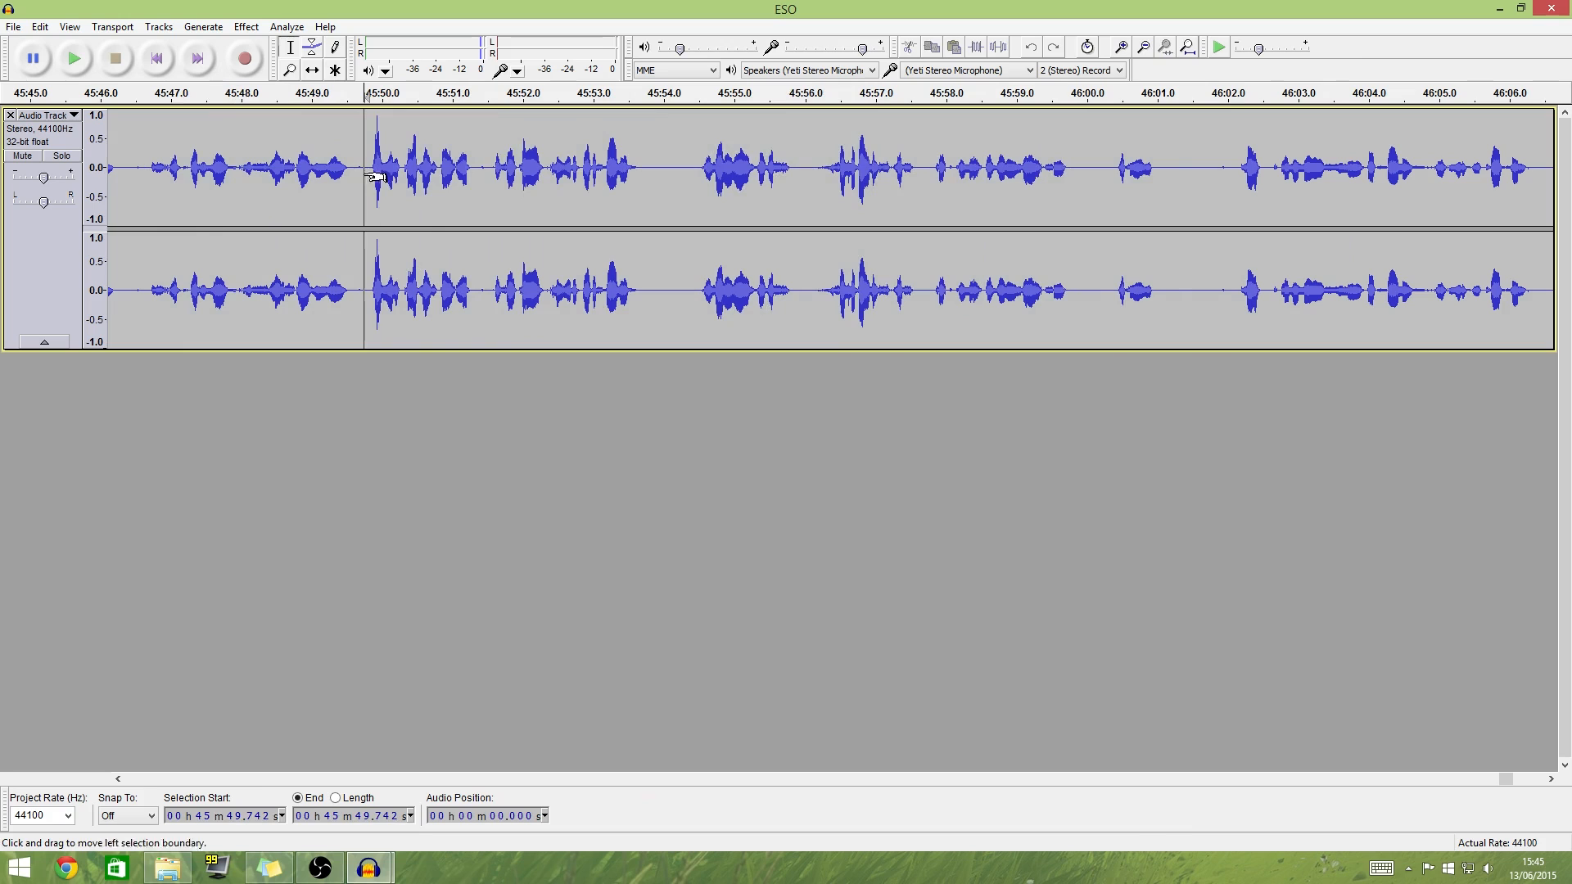
key("ctrl+a")
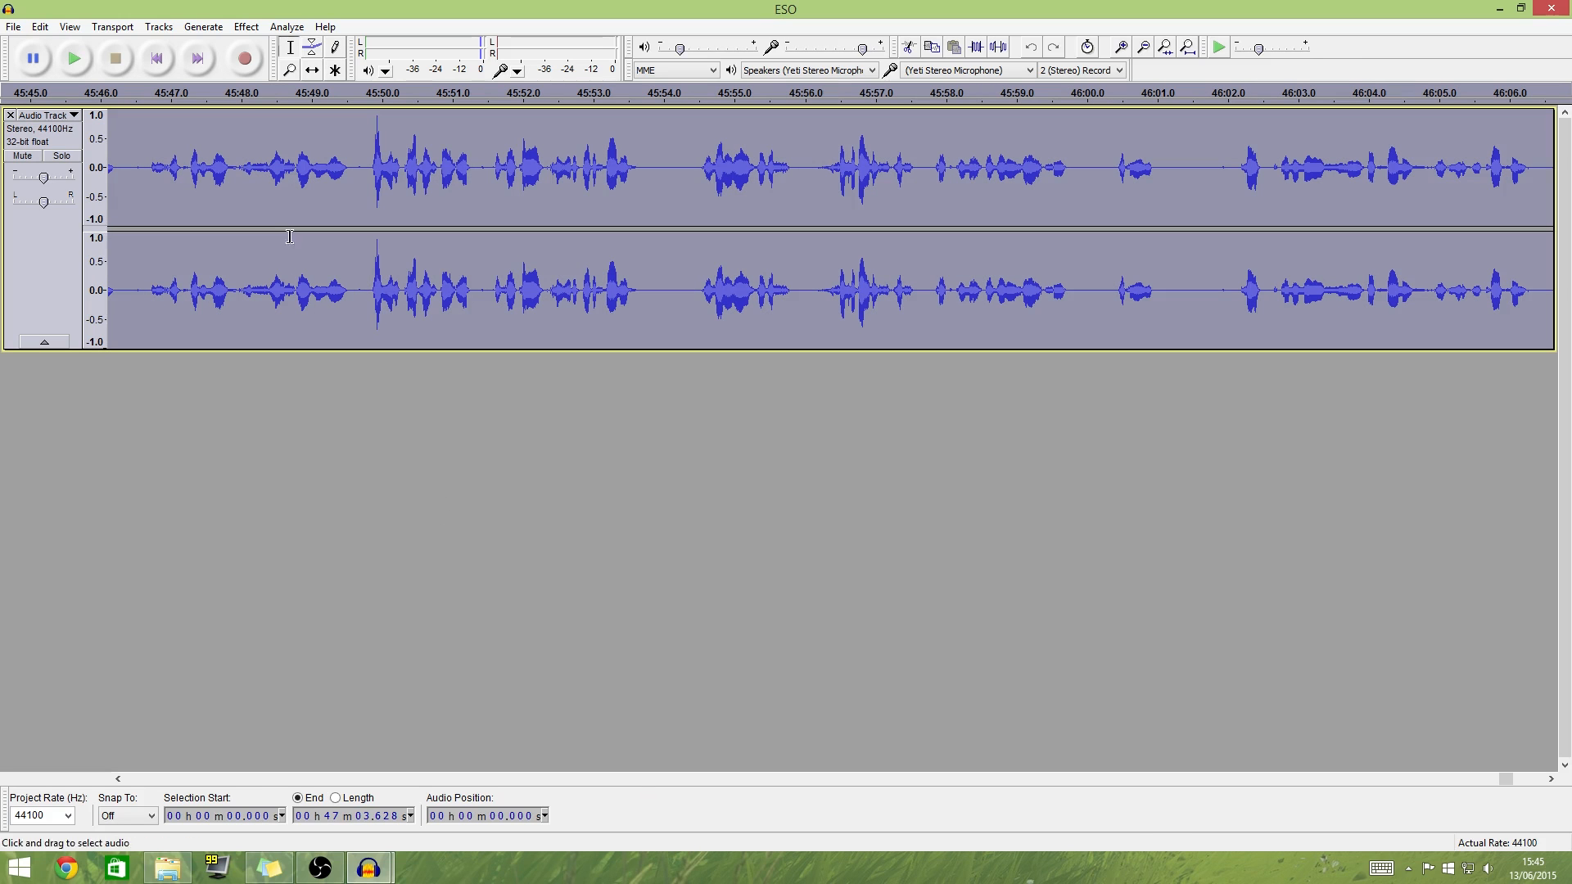
left_click(245, 27)
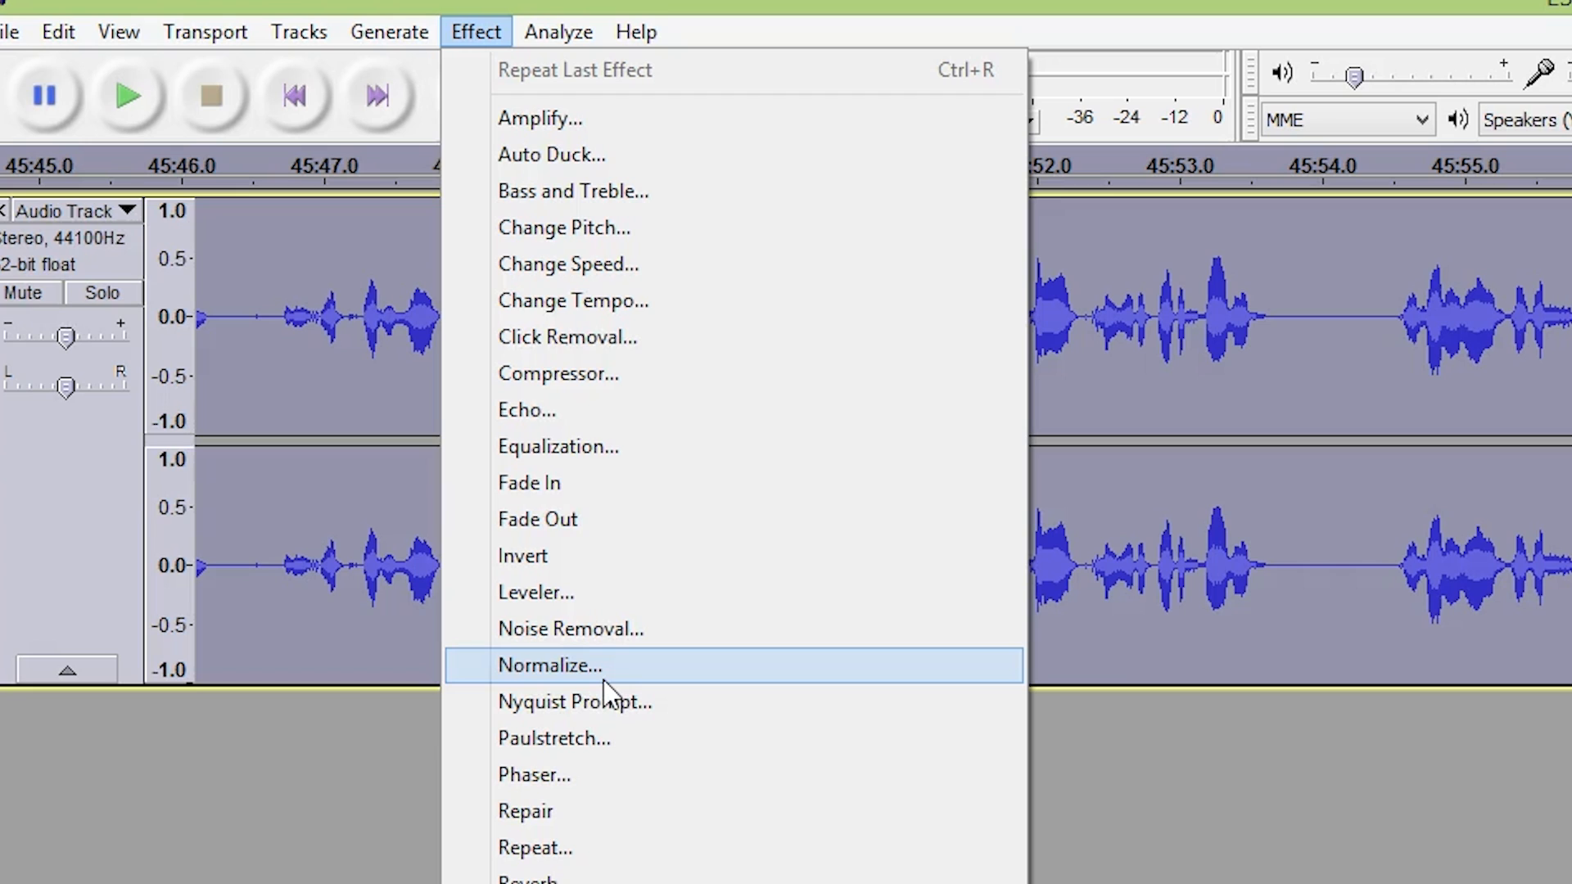
left_click(604, 671)
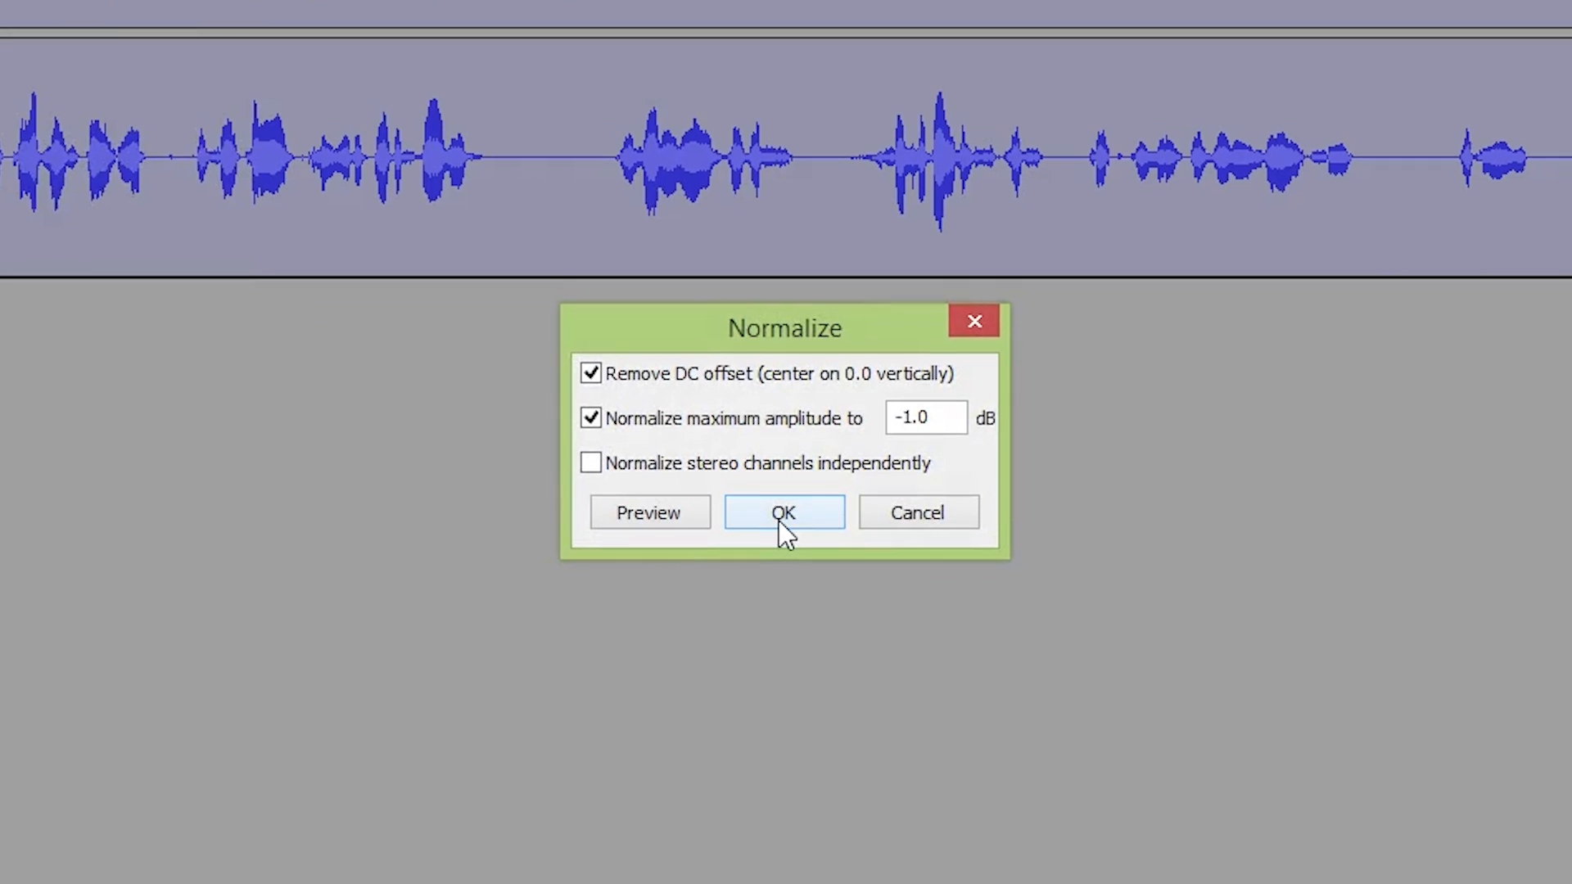
left_click(778, 522)
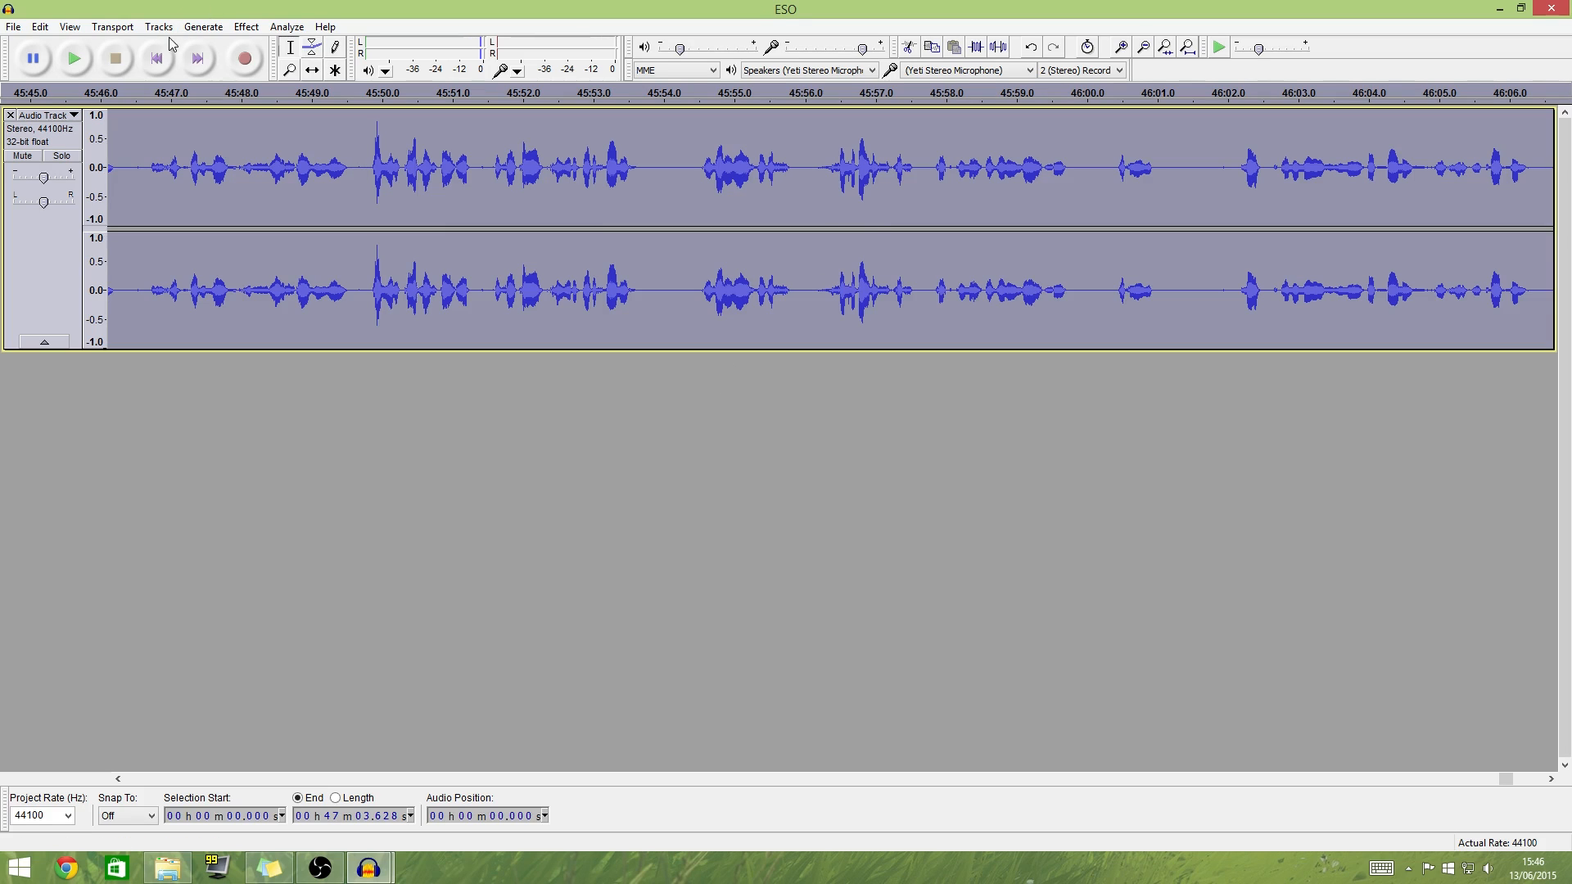
Apply Equalization with the Bass Boost curve to the whole recording, and preview the passage from about 45:50.
left_click(245, 27)
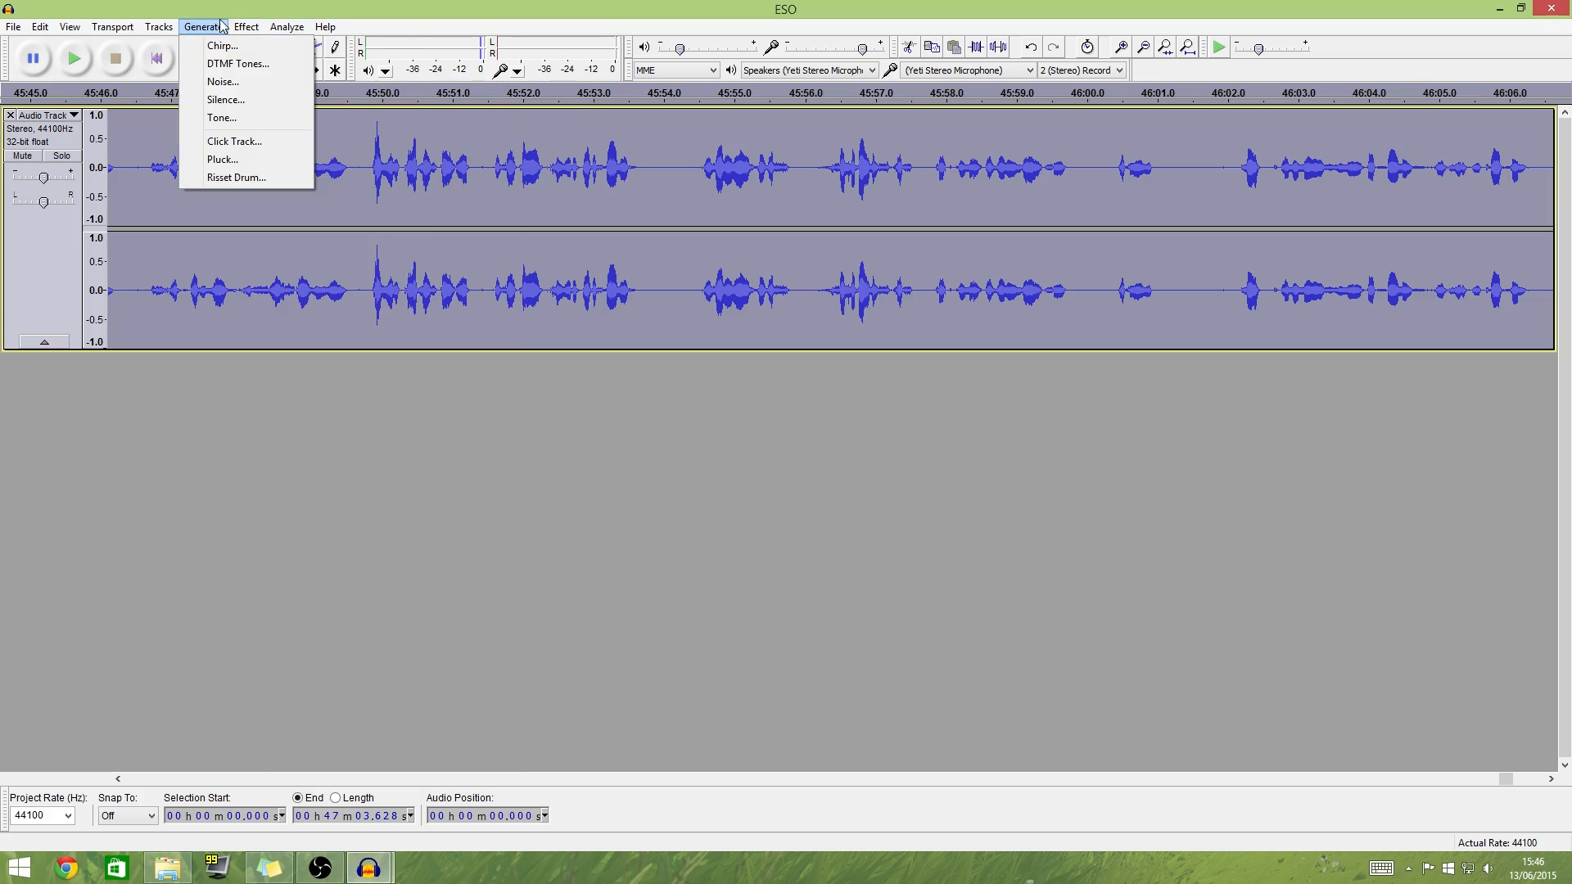
left_click(303, 232)
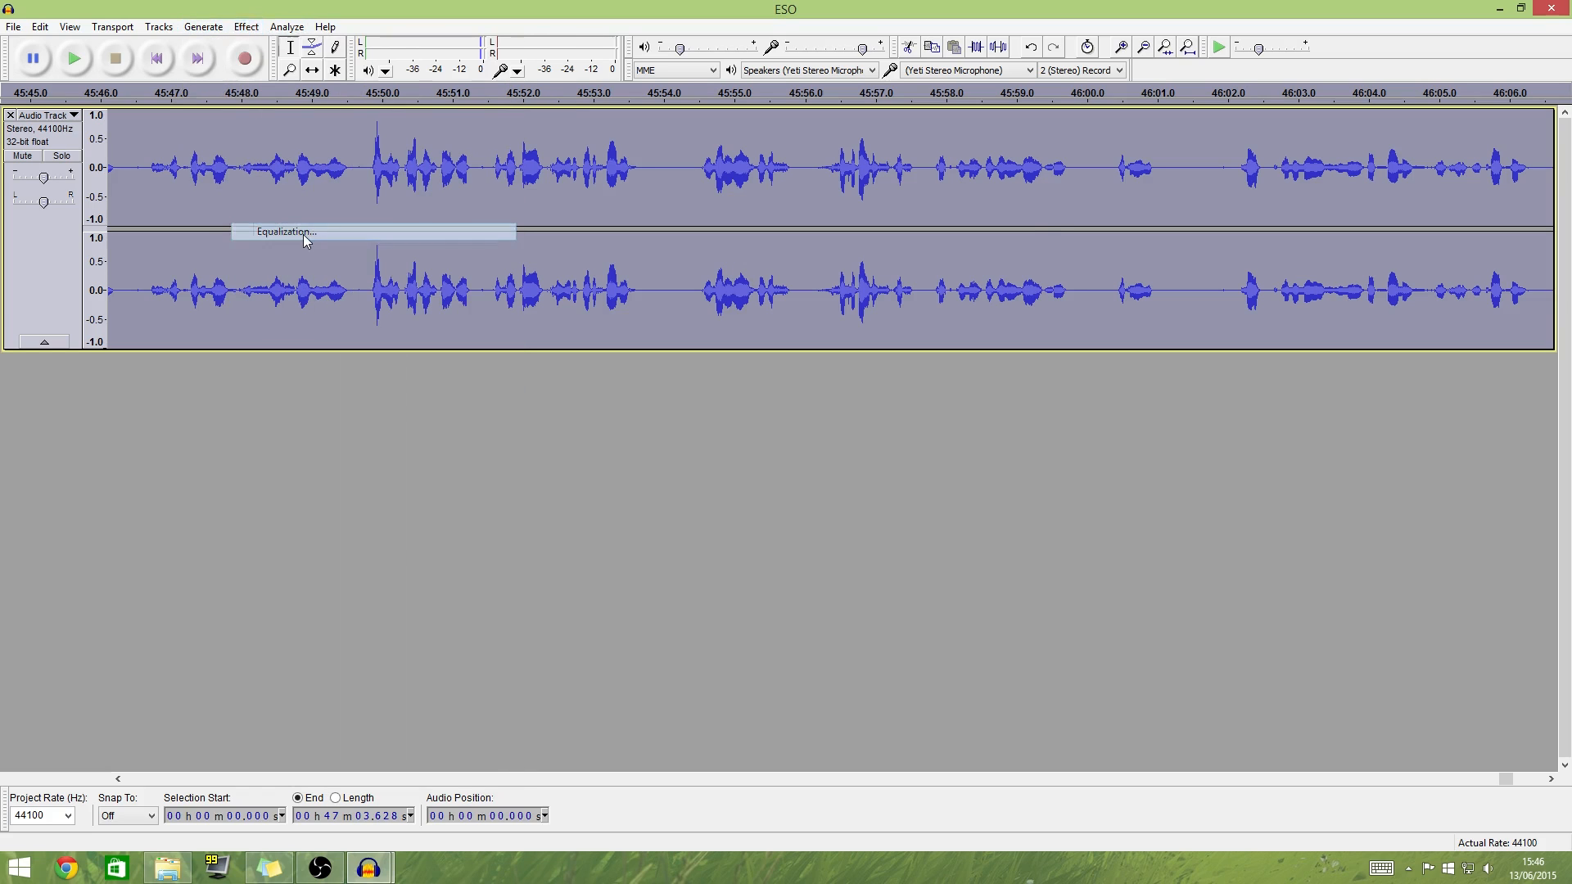
left_click(639, 590)
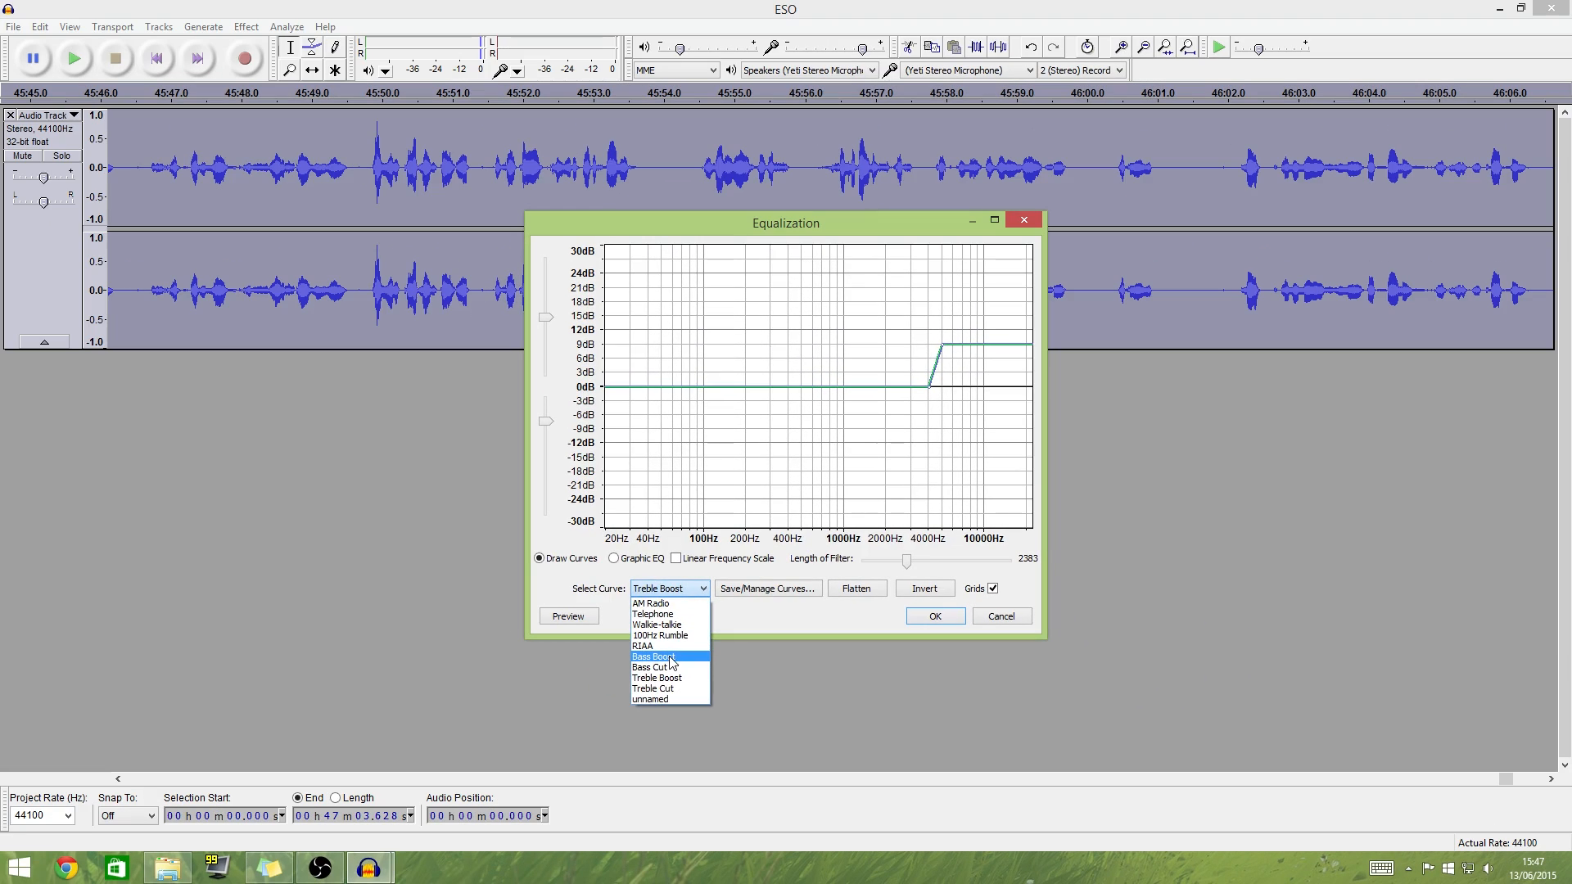
left_click(425, 599)
left_click(958, 620)
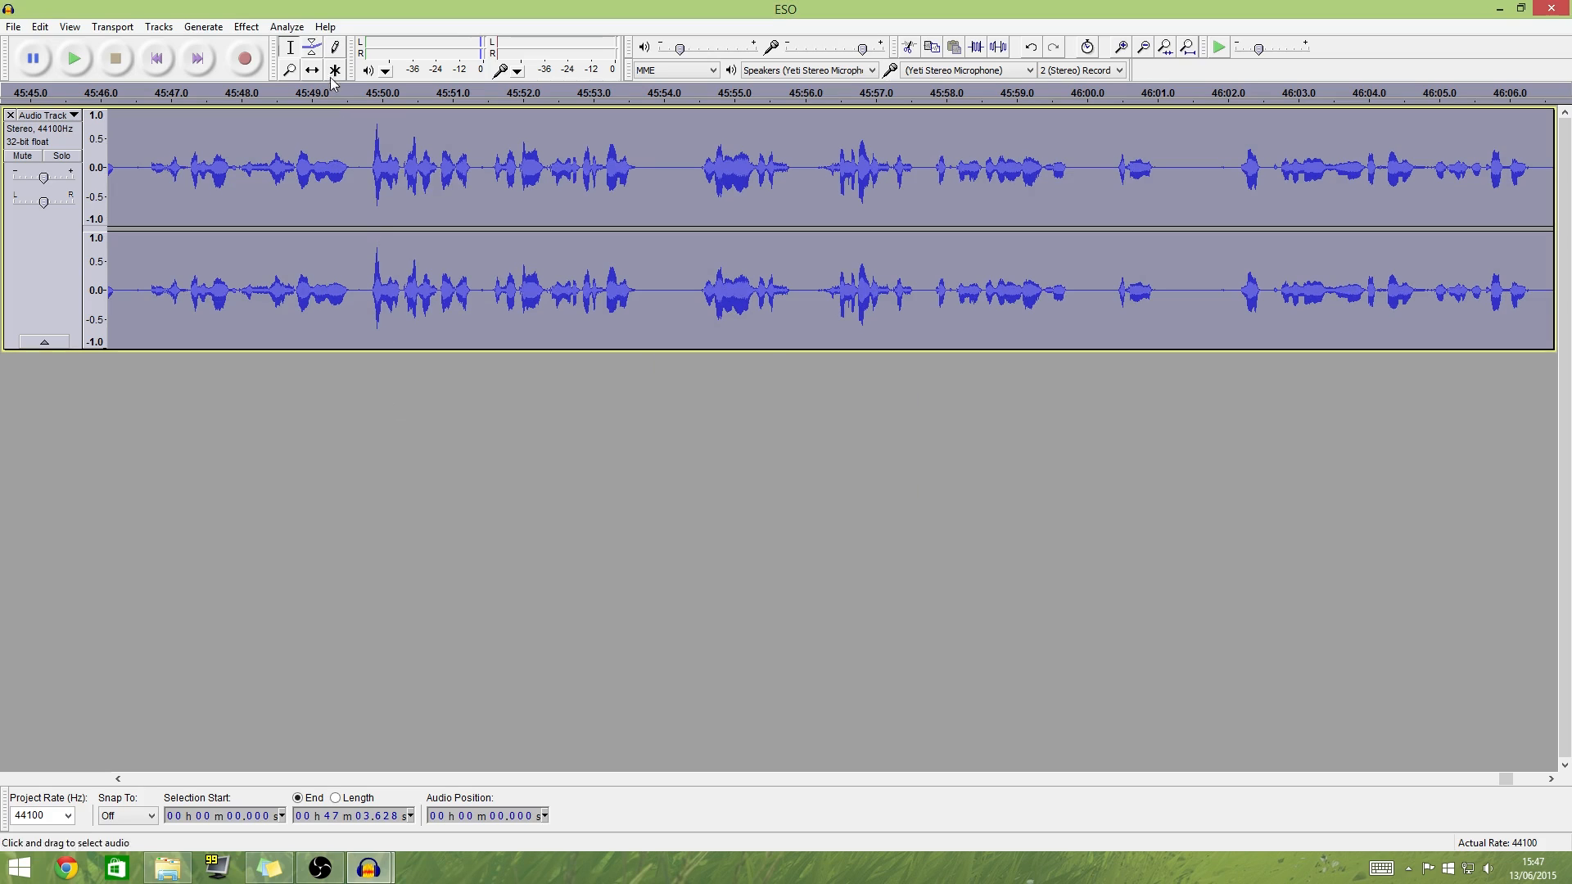
left_click(381, 91)
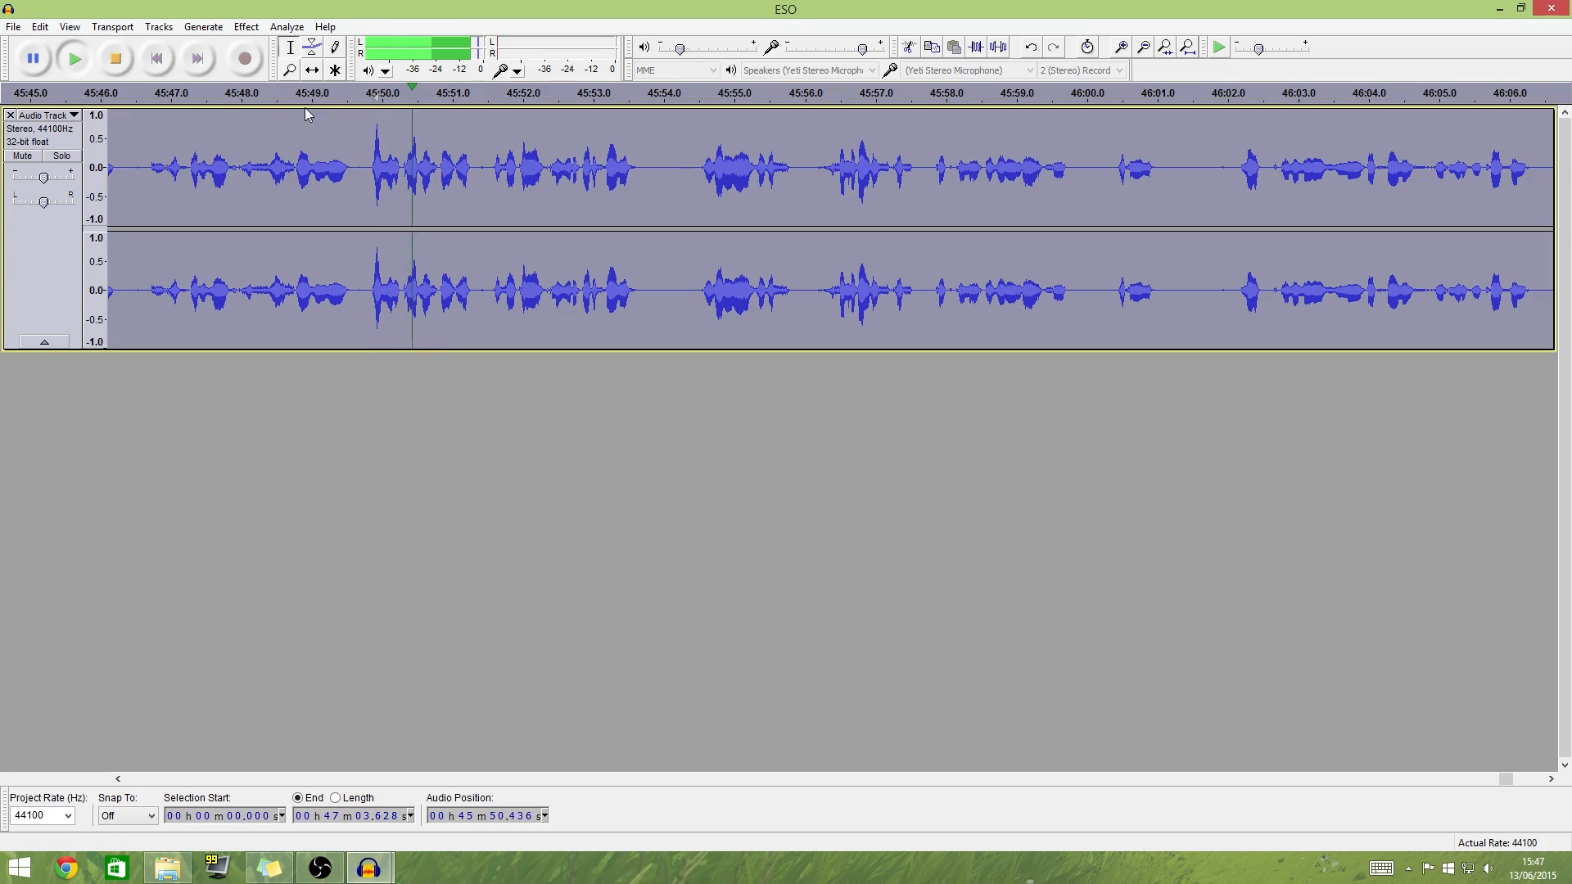
left_click(116, 60)
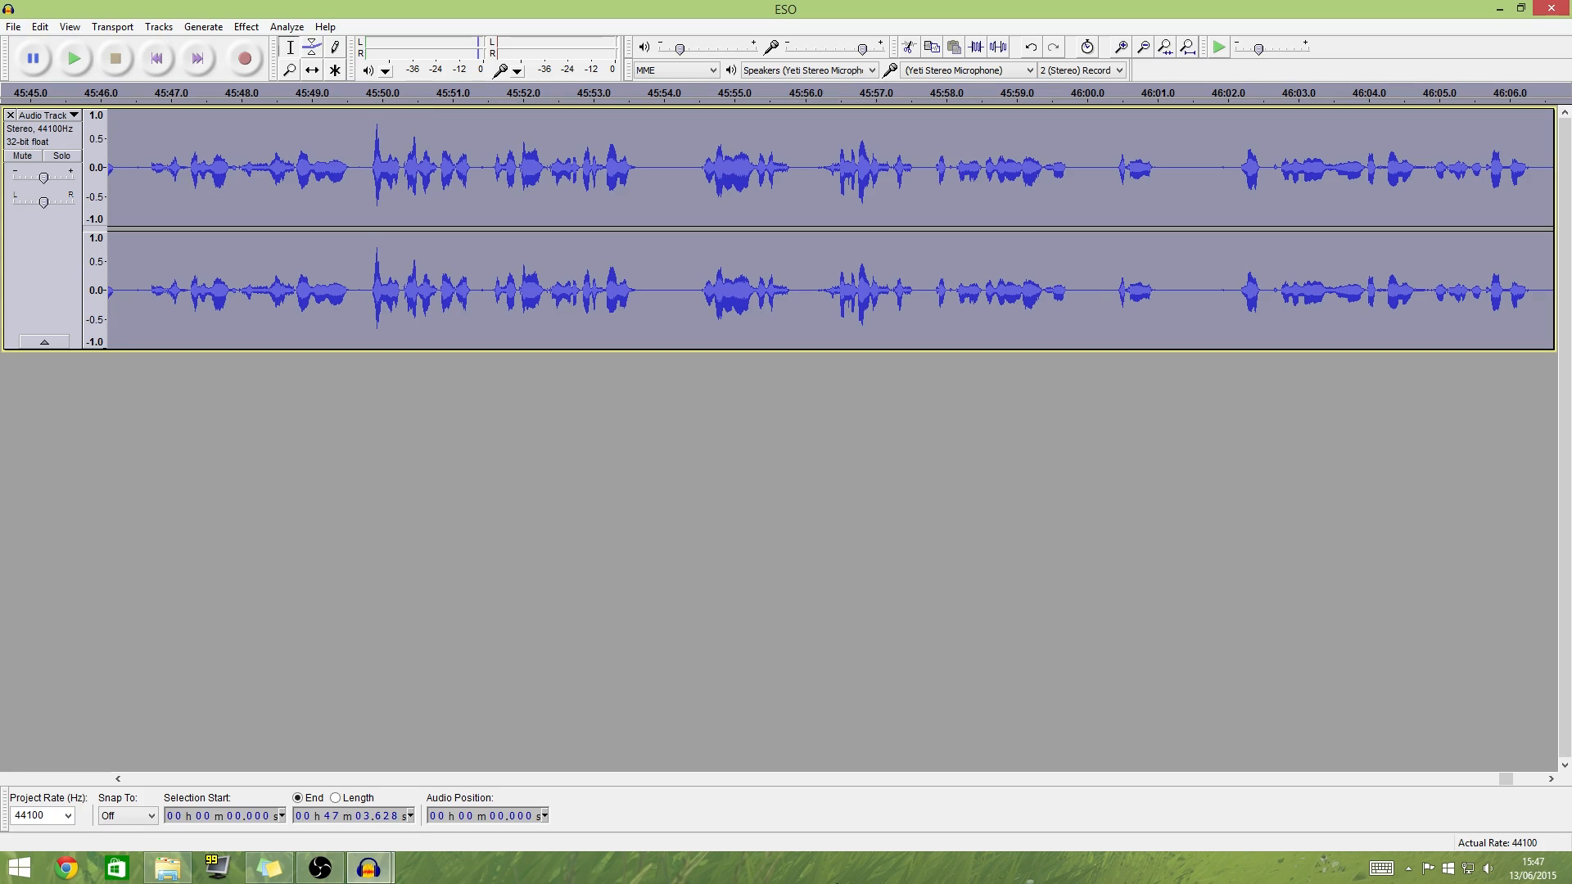
Apply Equalization with the Treble Boost curve to the whole recording, and listen to the passage from about 45:50.
left_click(247, 28)
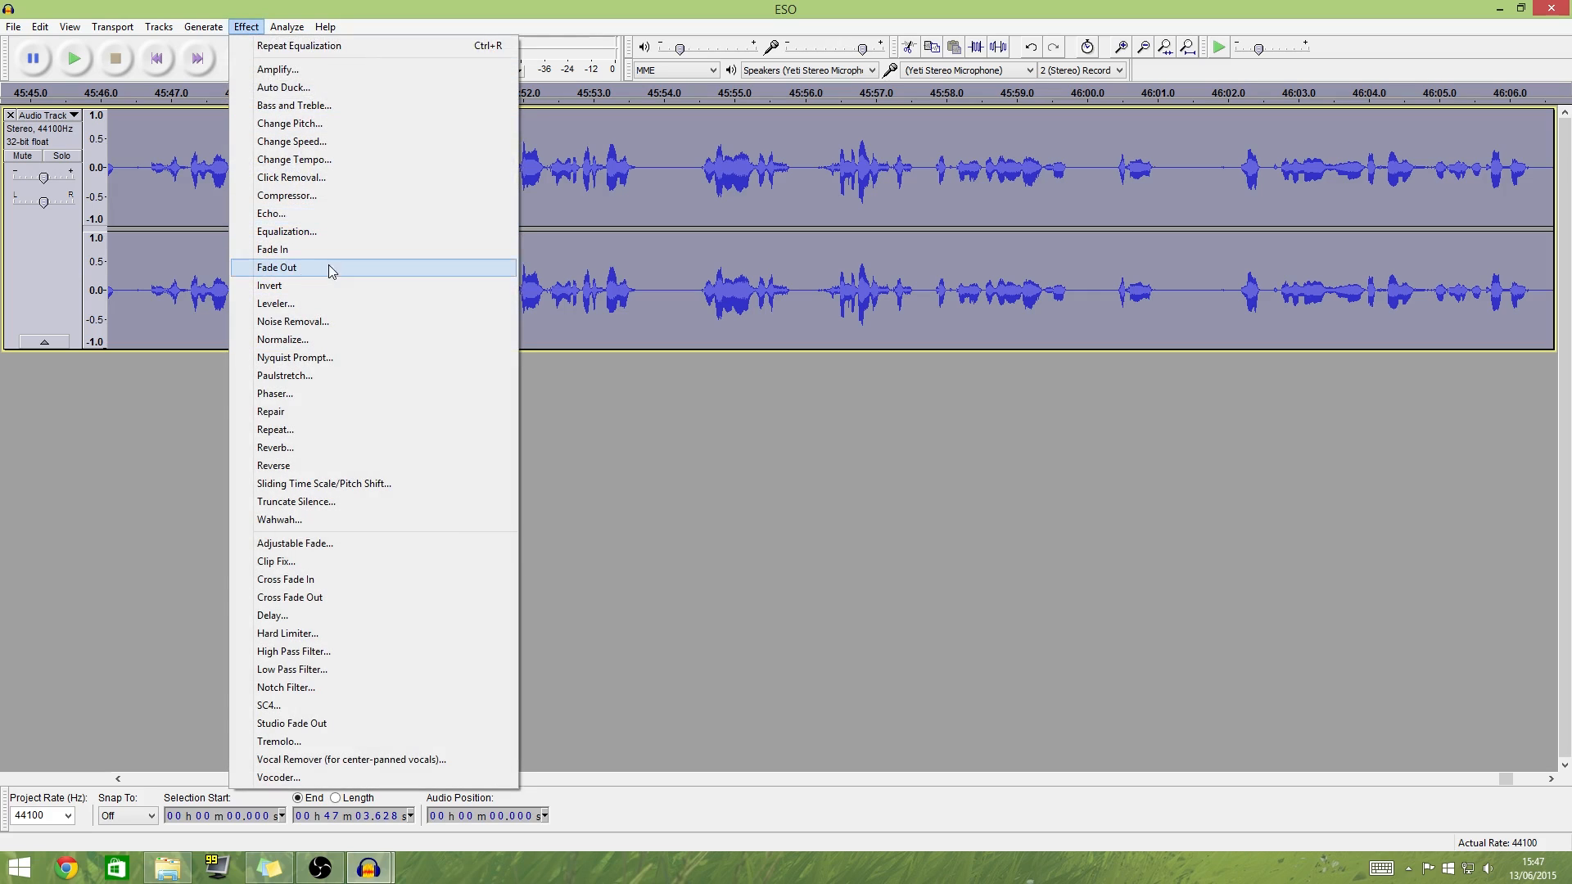
left_click(303, 233)
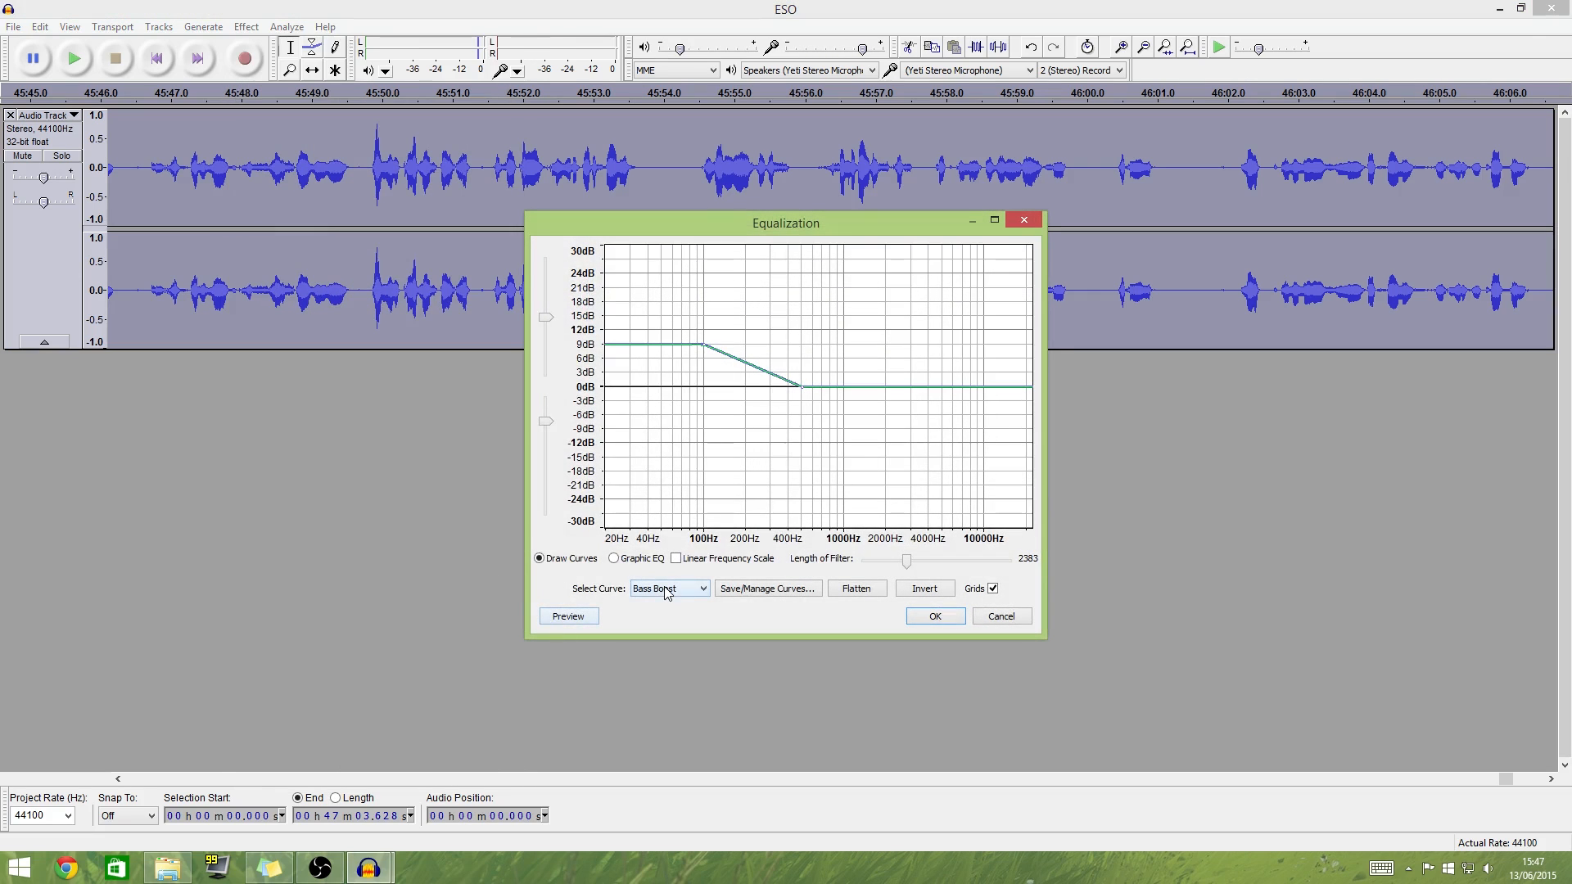
left_click(667, 590)
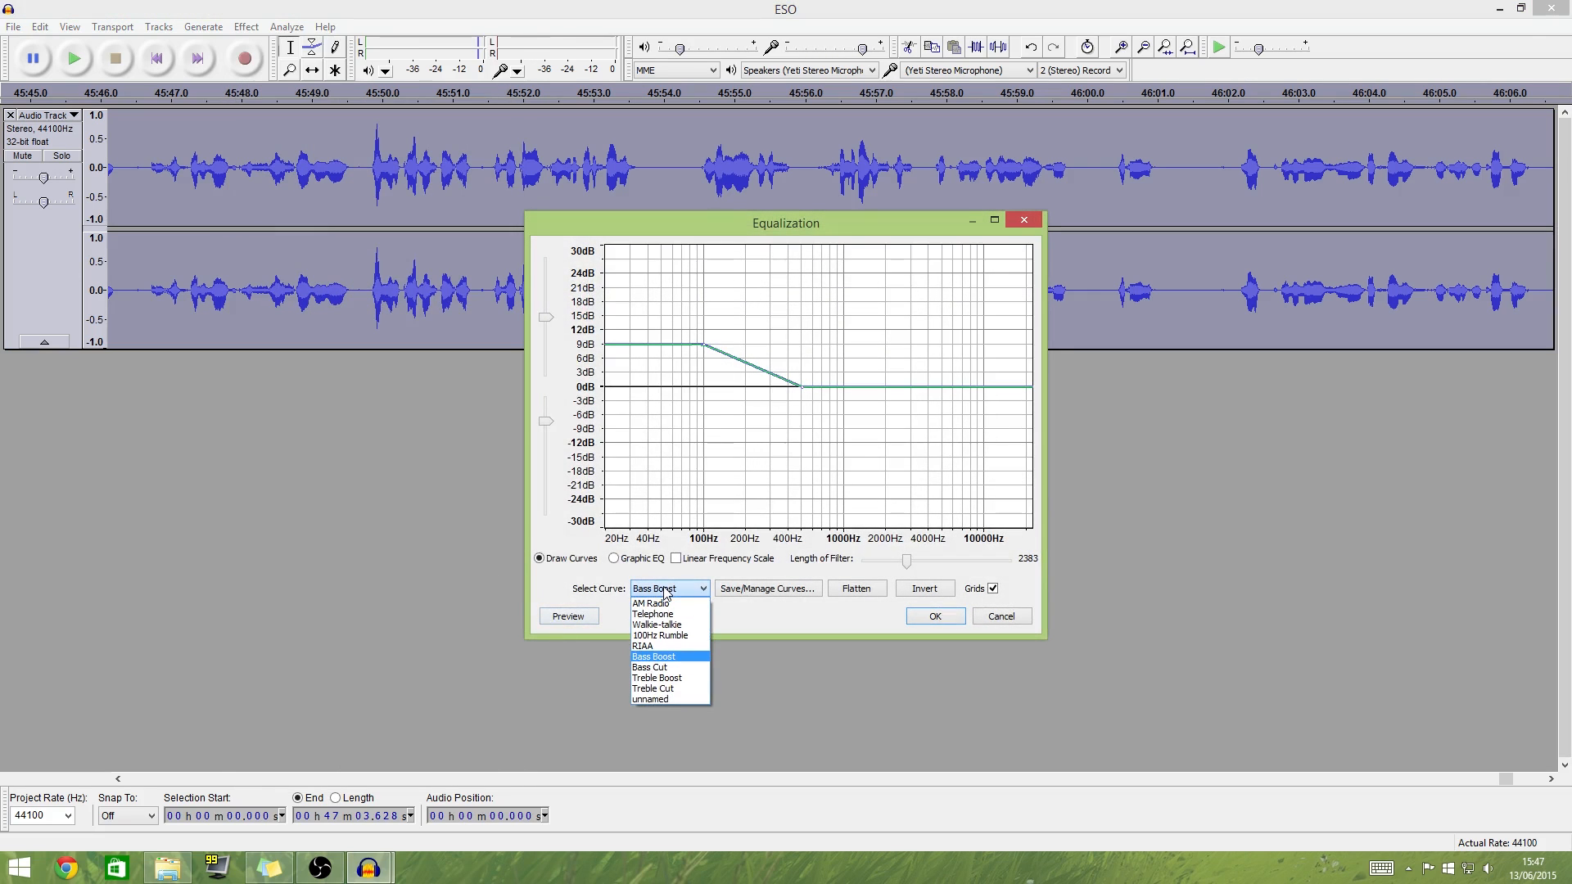
left_click(687, 679)
left_click(937, 620)
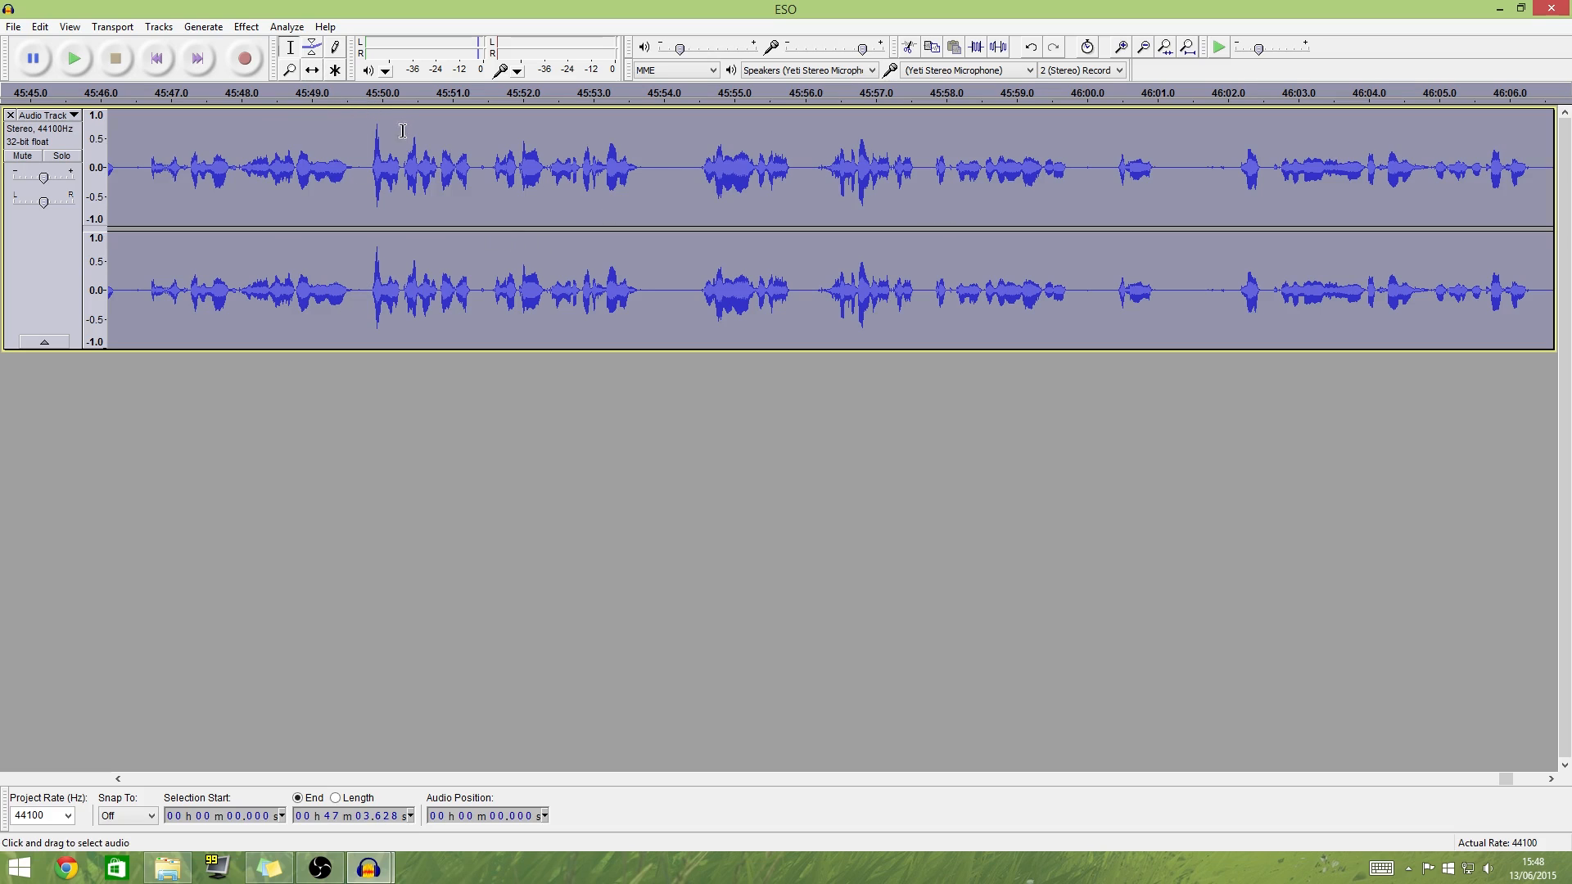
left_click(372, 99)
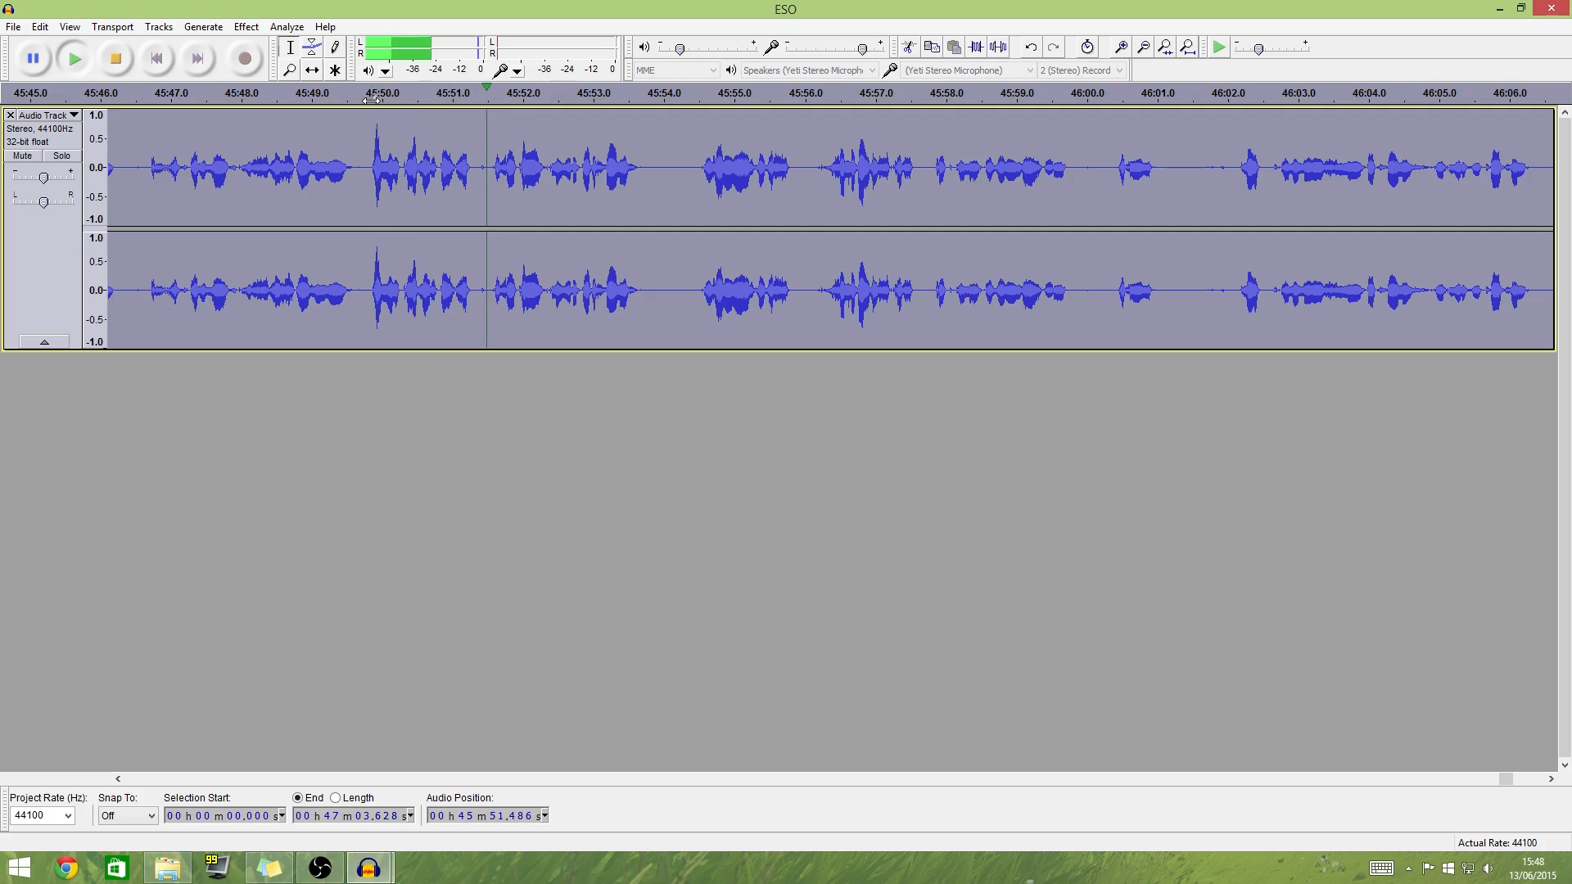
left_click(157, 58)
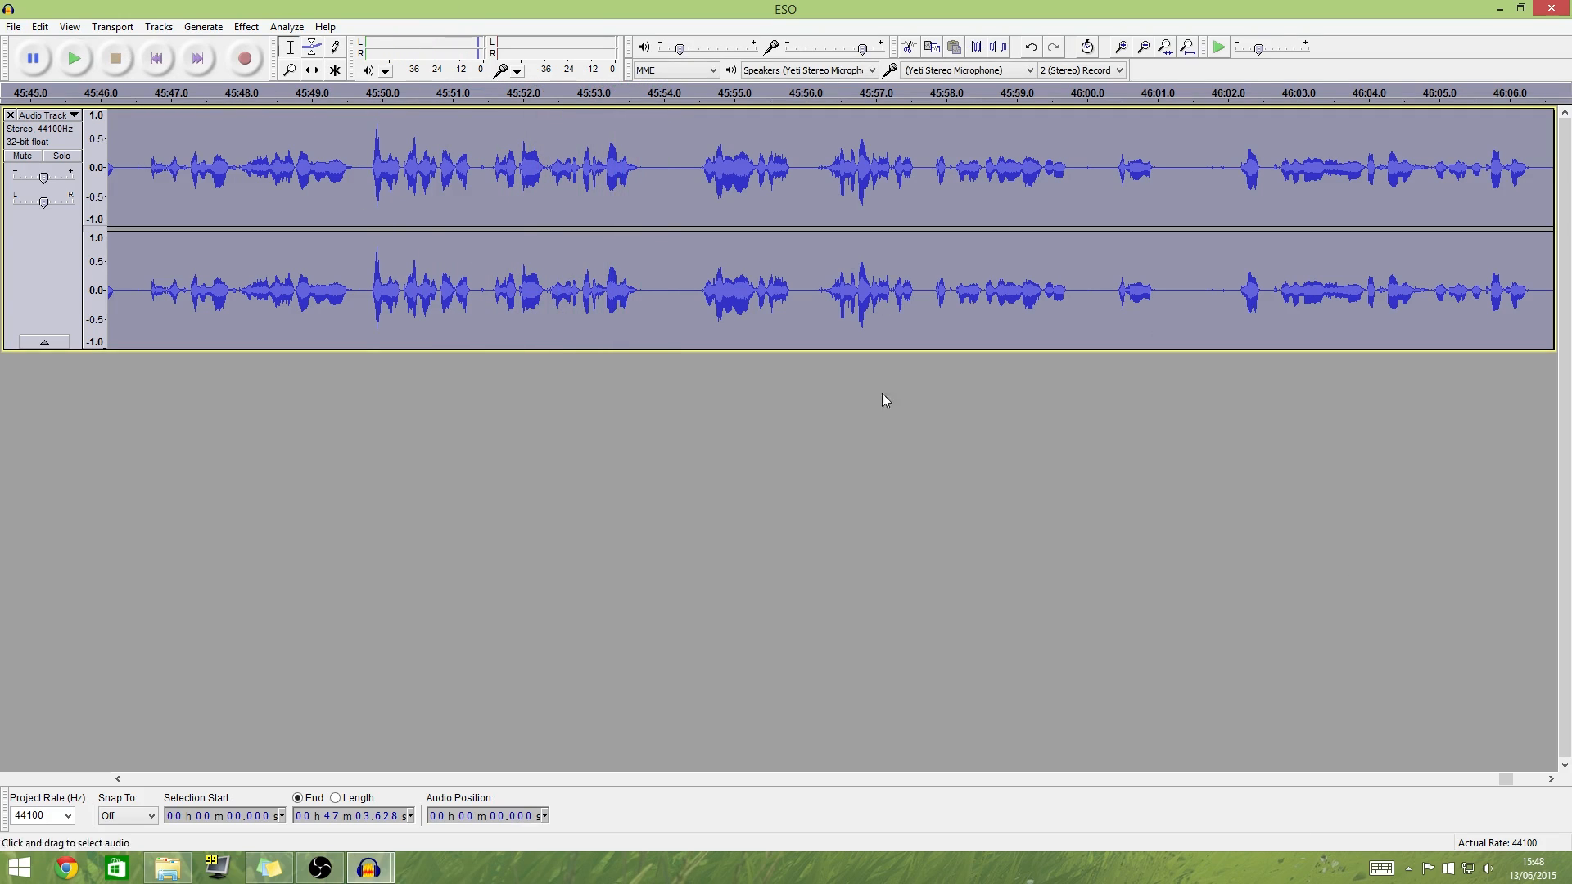
Run the Compressor twice with -12 dB threshold, -40 dB noise floor, 2:1 ratio, 0.2 s attack and 1.0 s release, and play back the result.
left_click(246, 27)
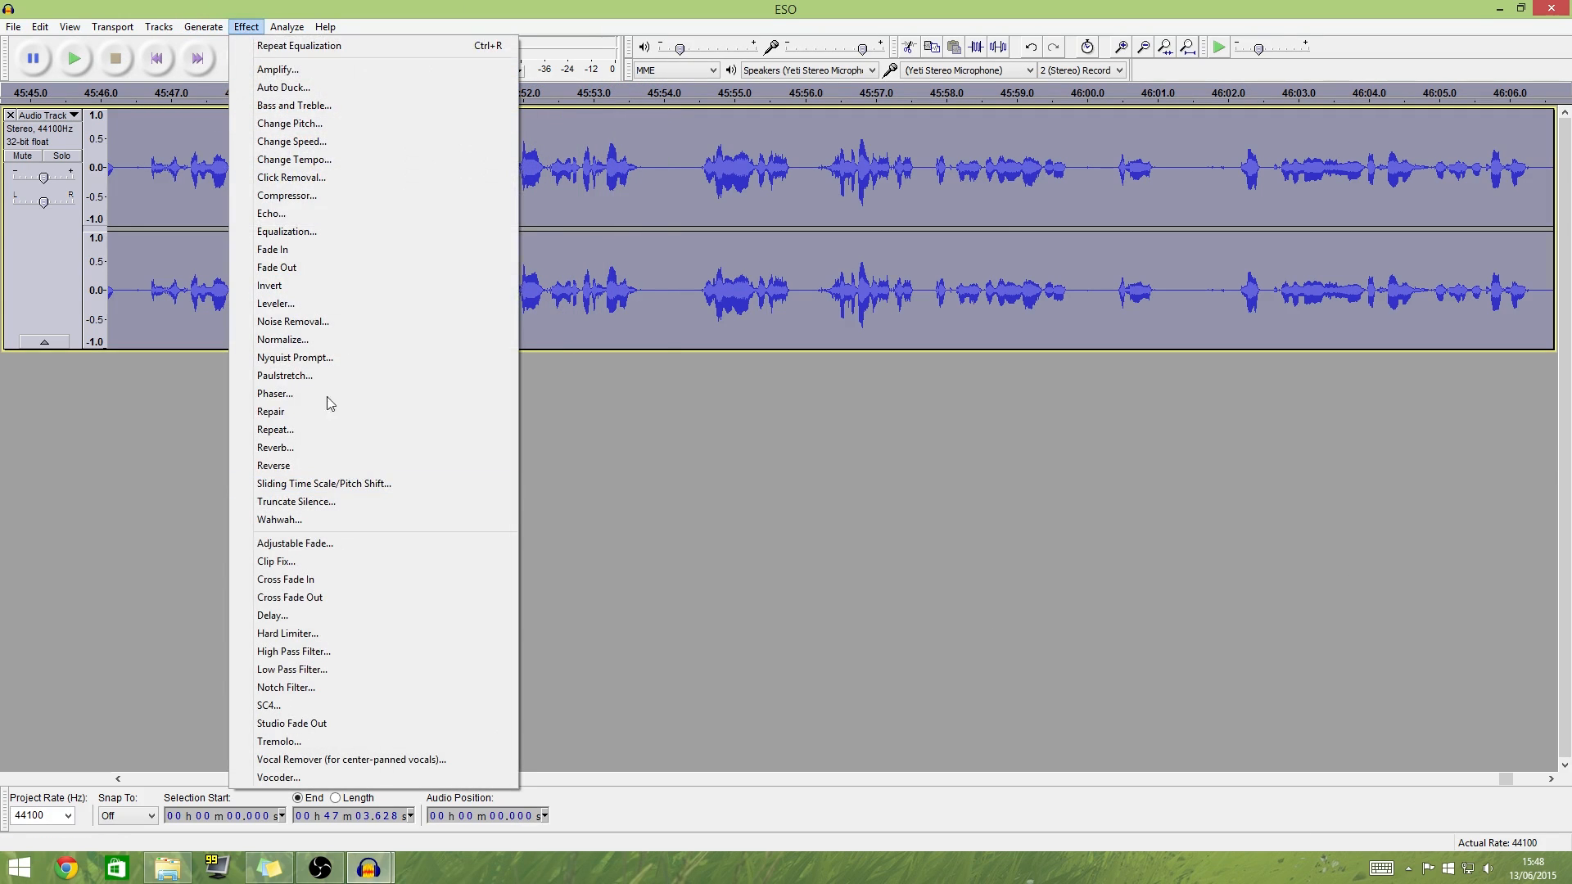
left_click(331, 199)
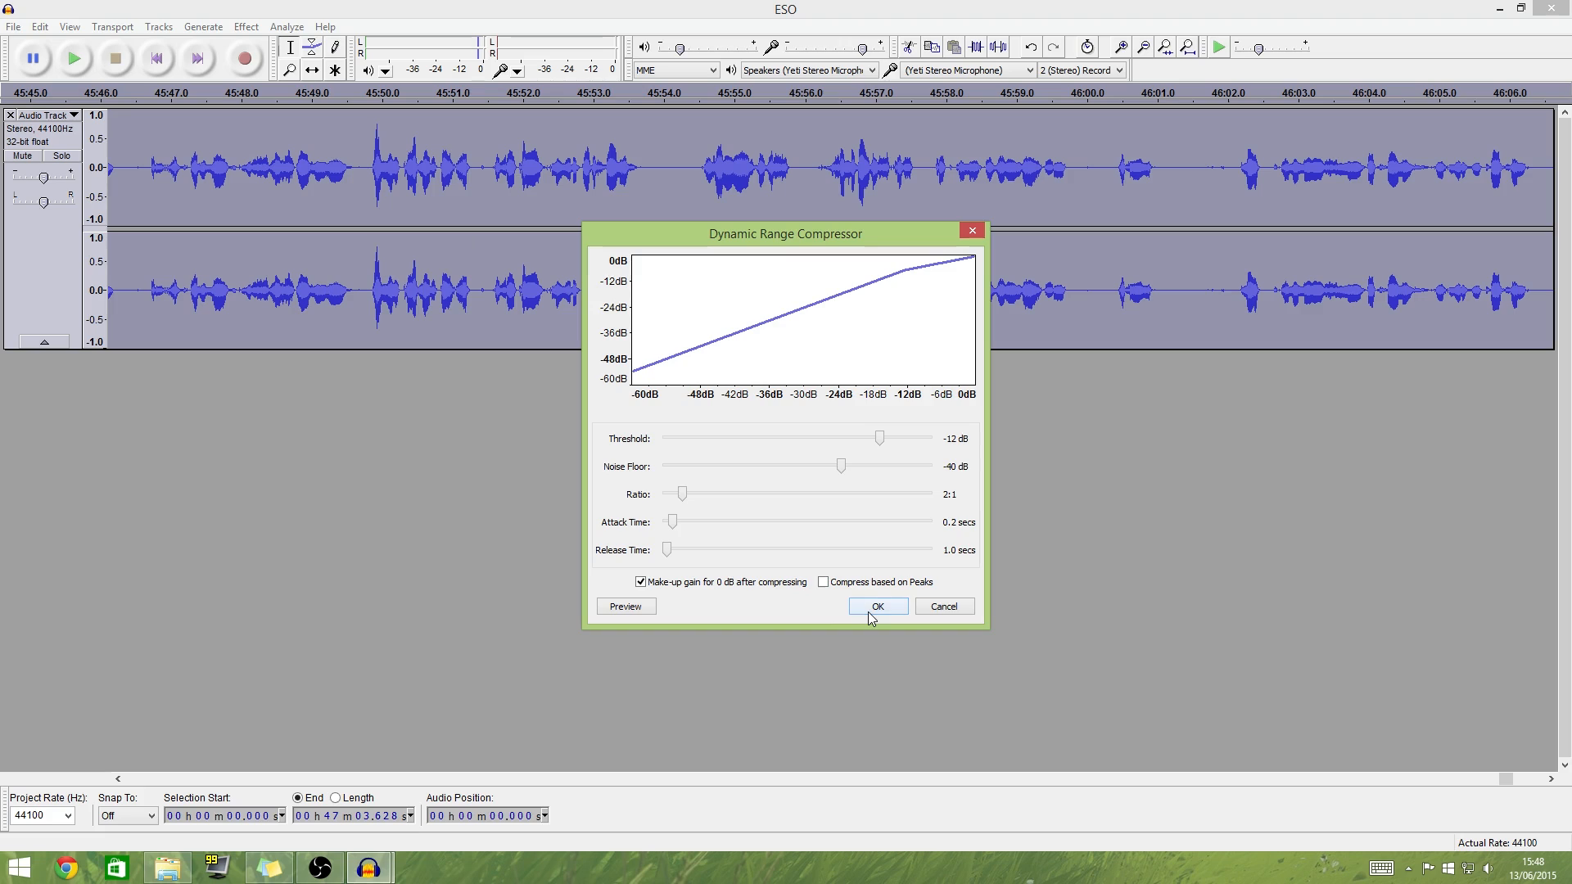
left_click(875, 606)
left_click(246, 26)
left_click(319, 200)
left_click(872, 606)
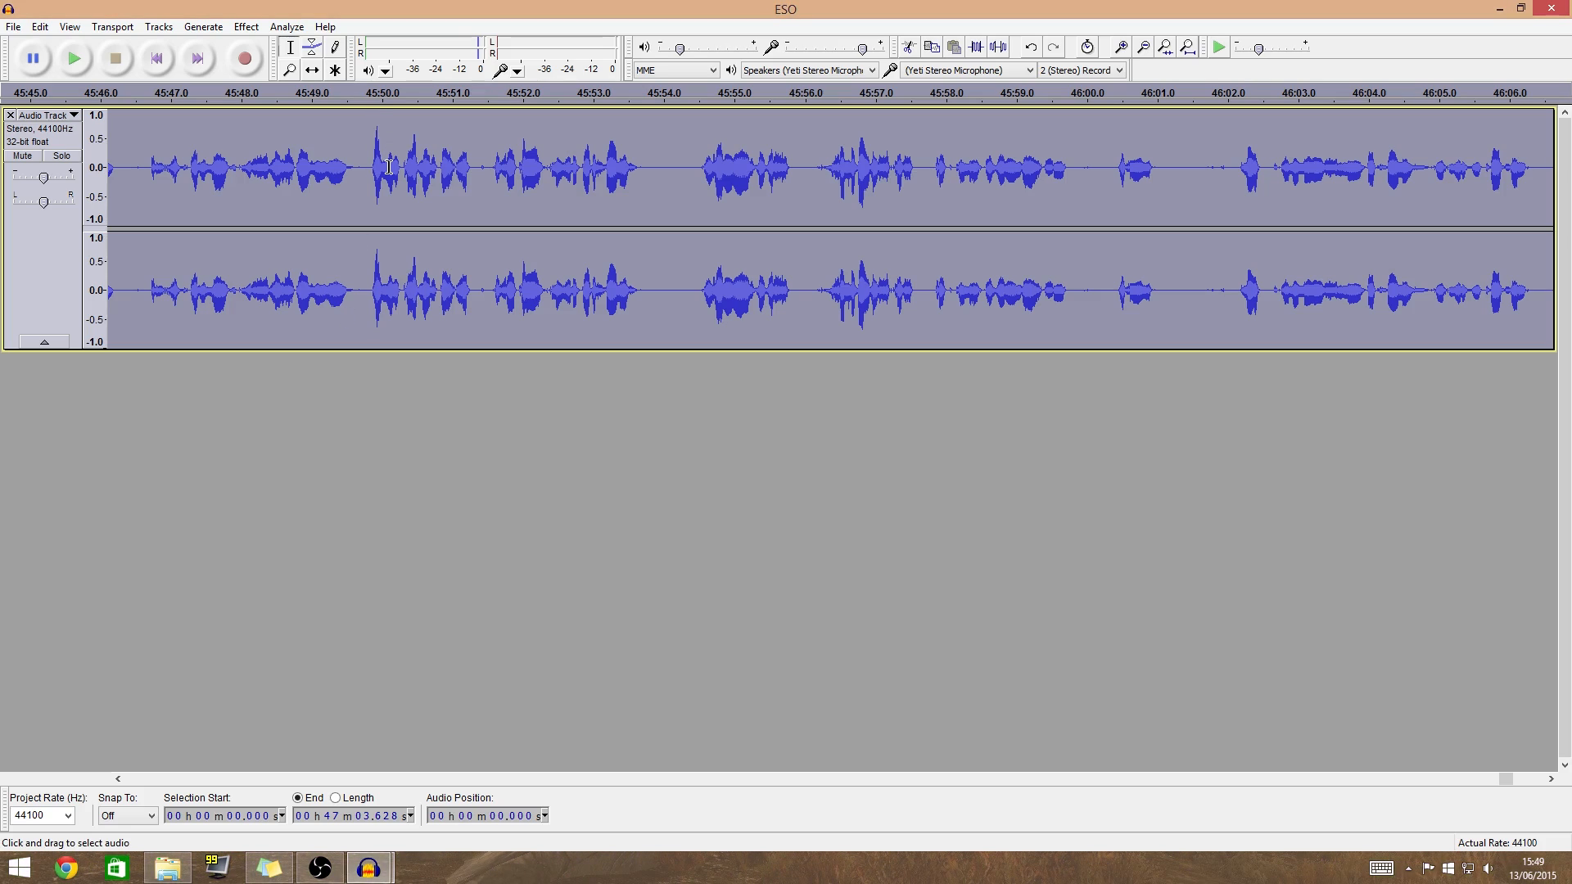
left_click(356, 94)
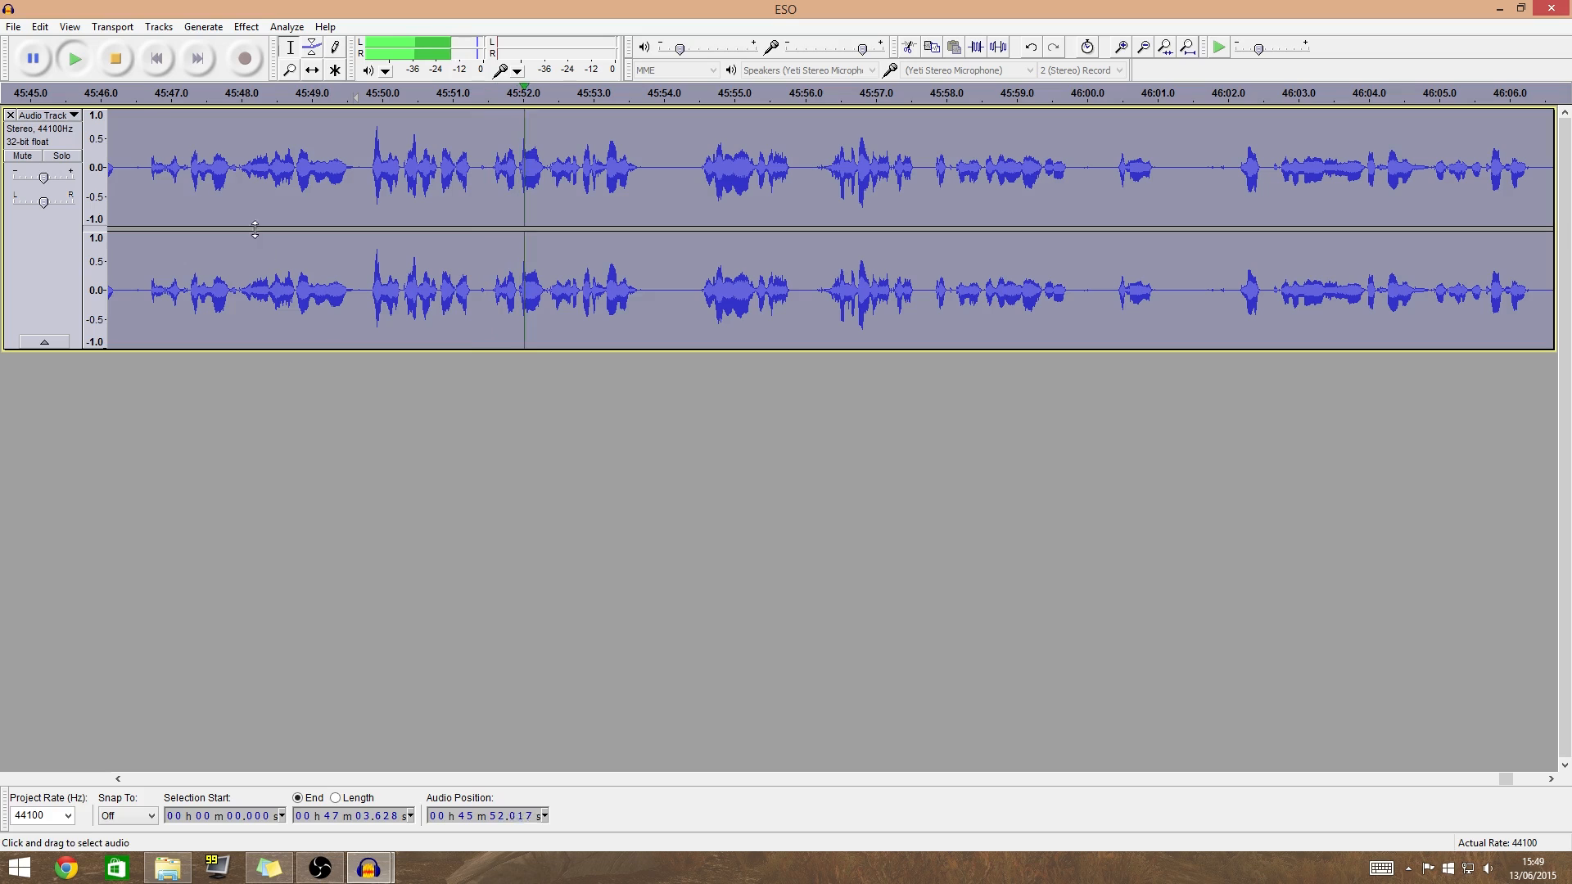
key("space")
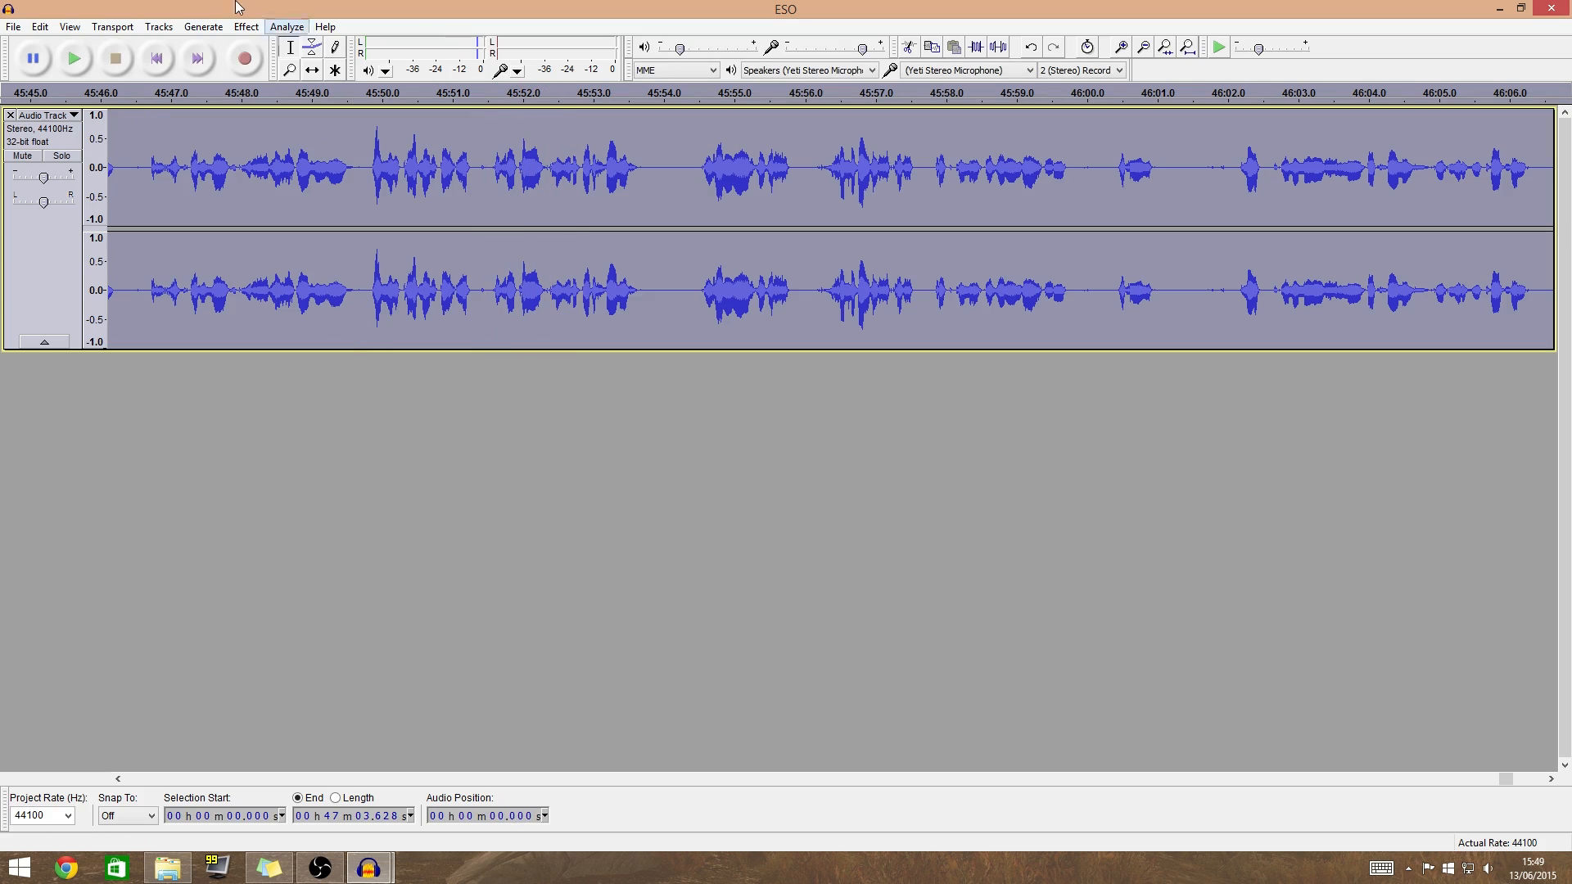
Normalize the compressed recording to -1.0 dB with DC offset removal, and listen to the passage from about 45:50.
left_click(211, 23)
mouse_move(245, 26)
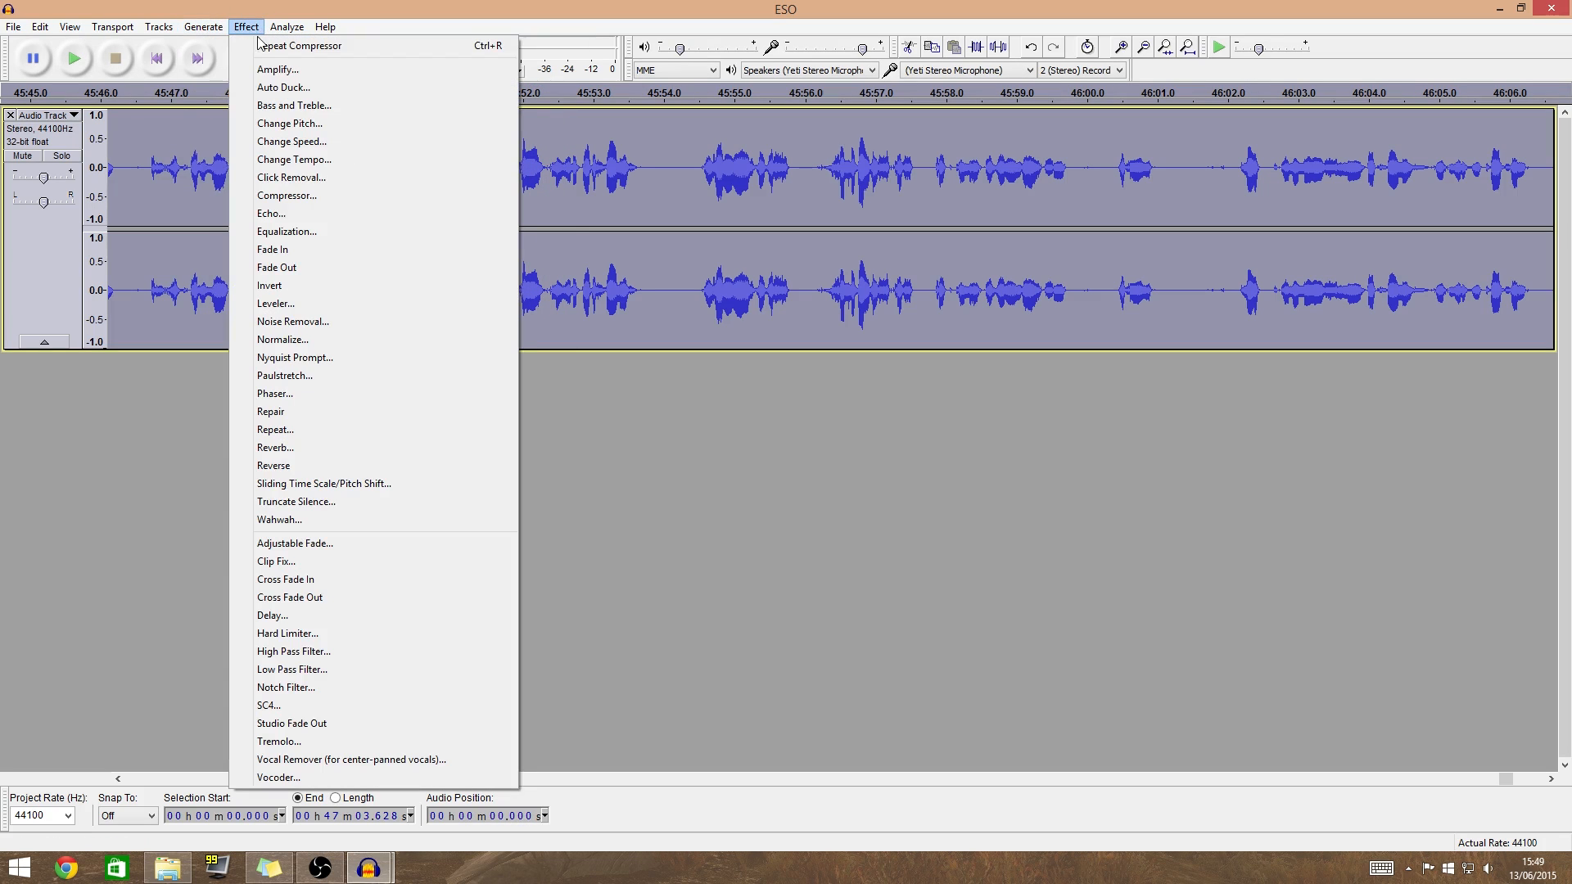
left_click(341, 341)
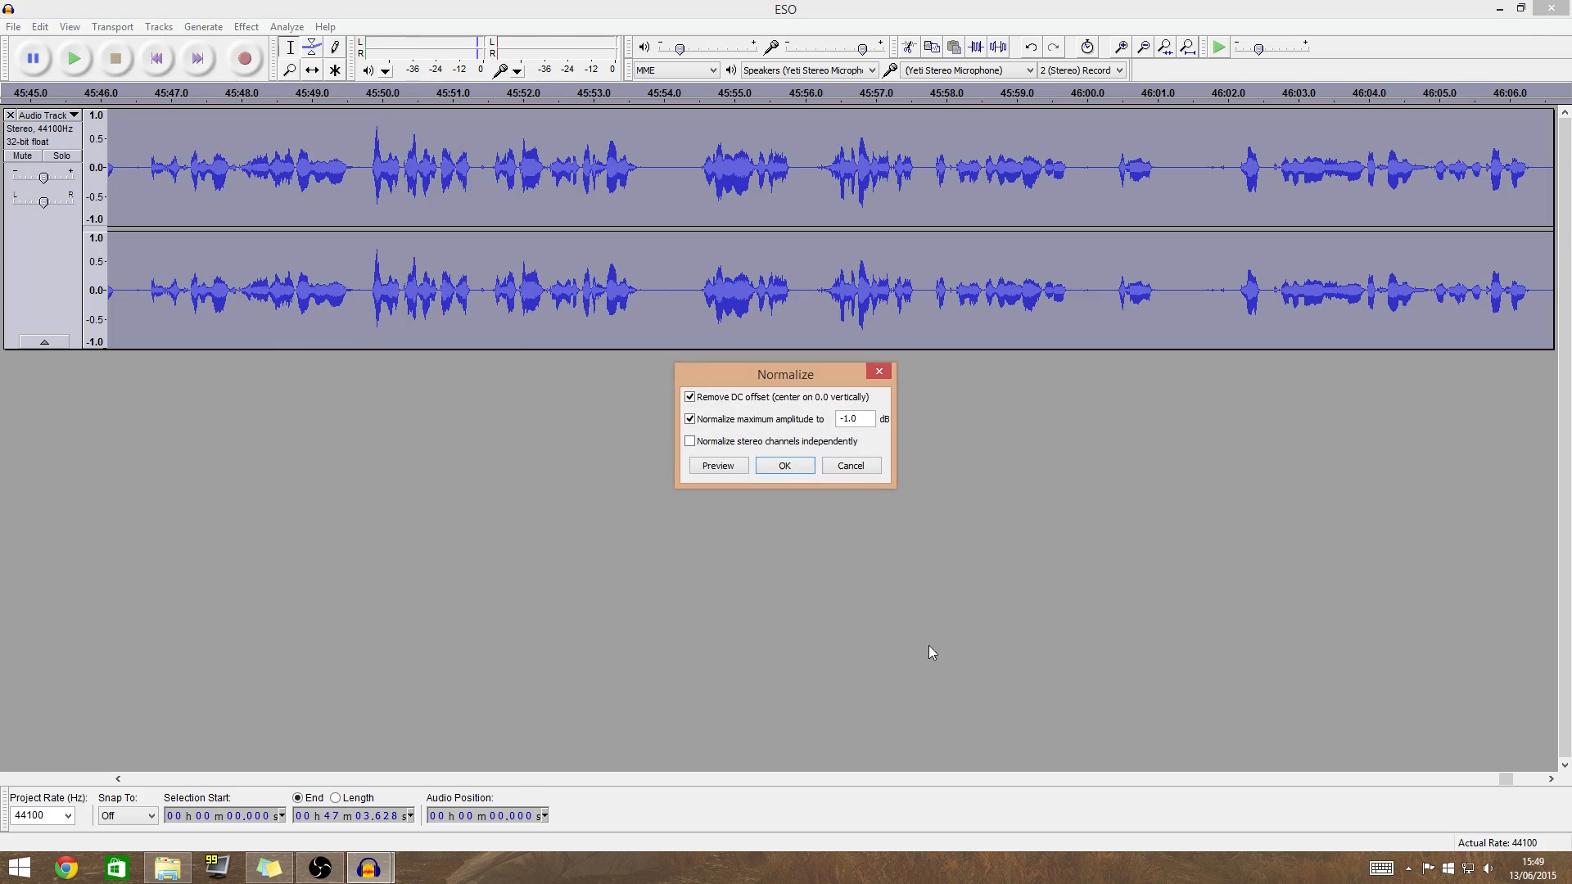
left_click(798, 468)
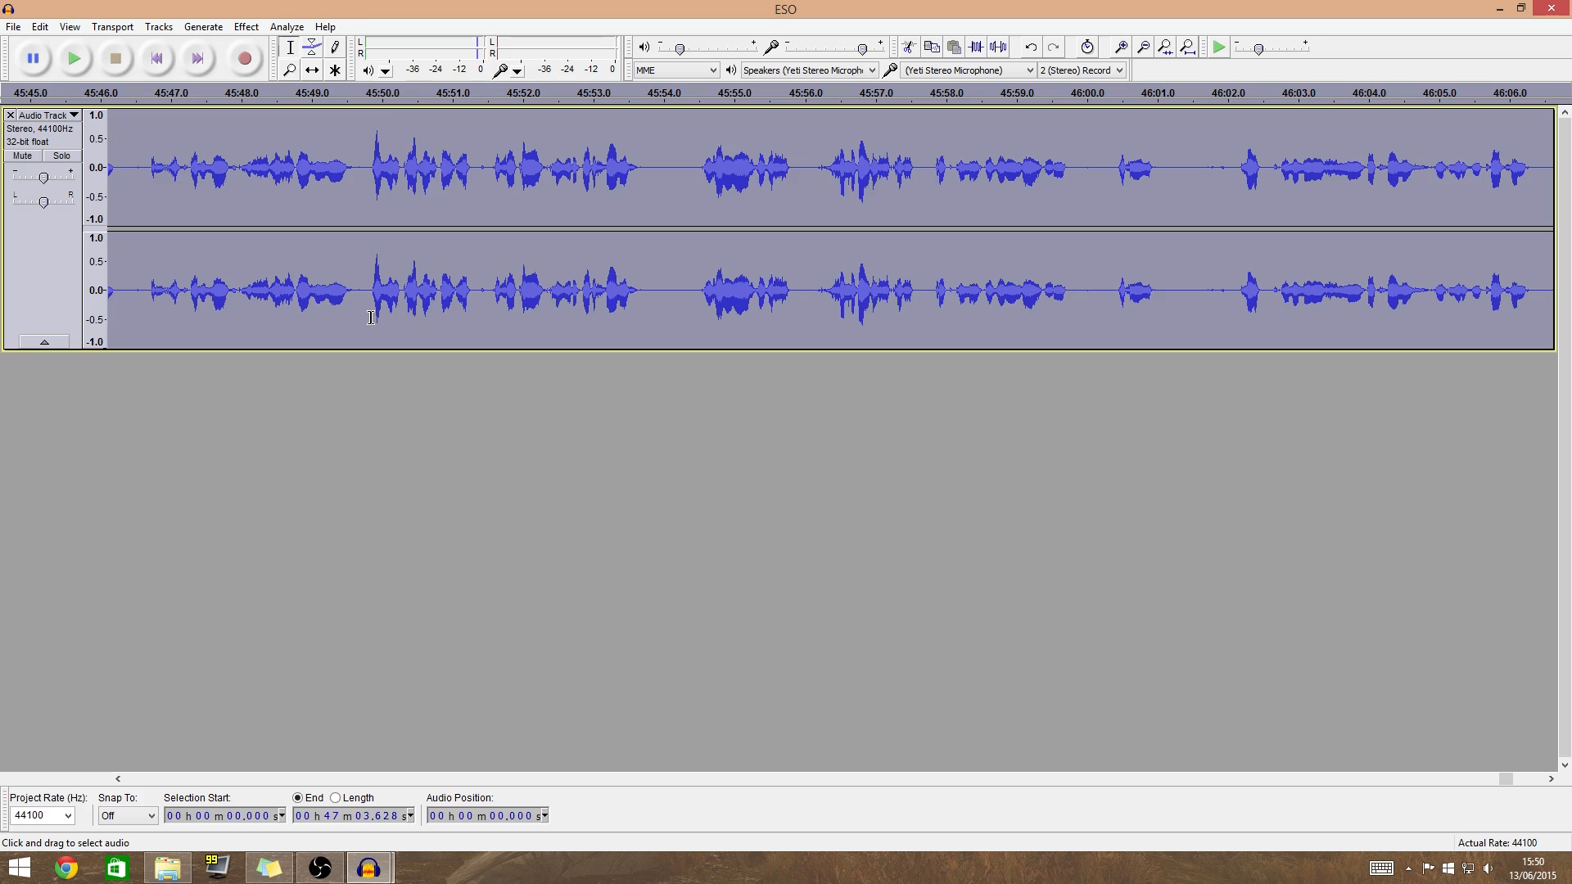
left_click(369, 94)
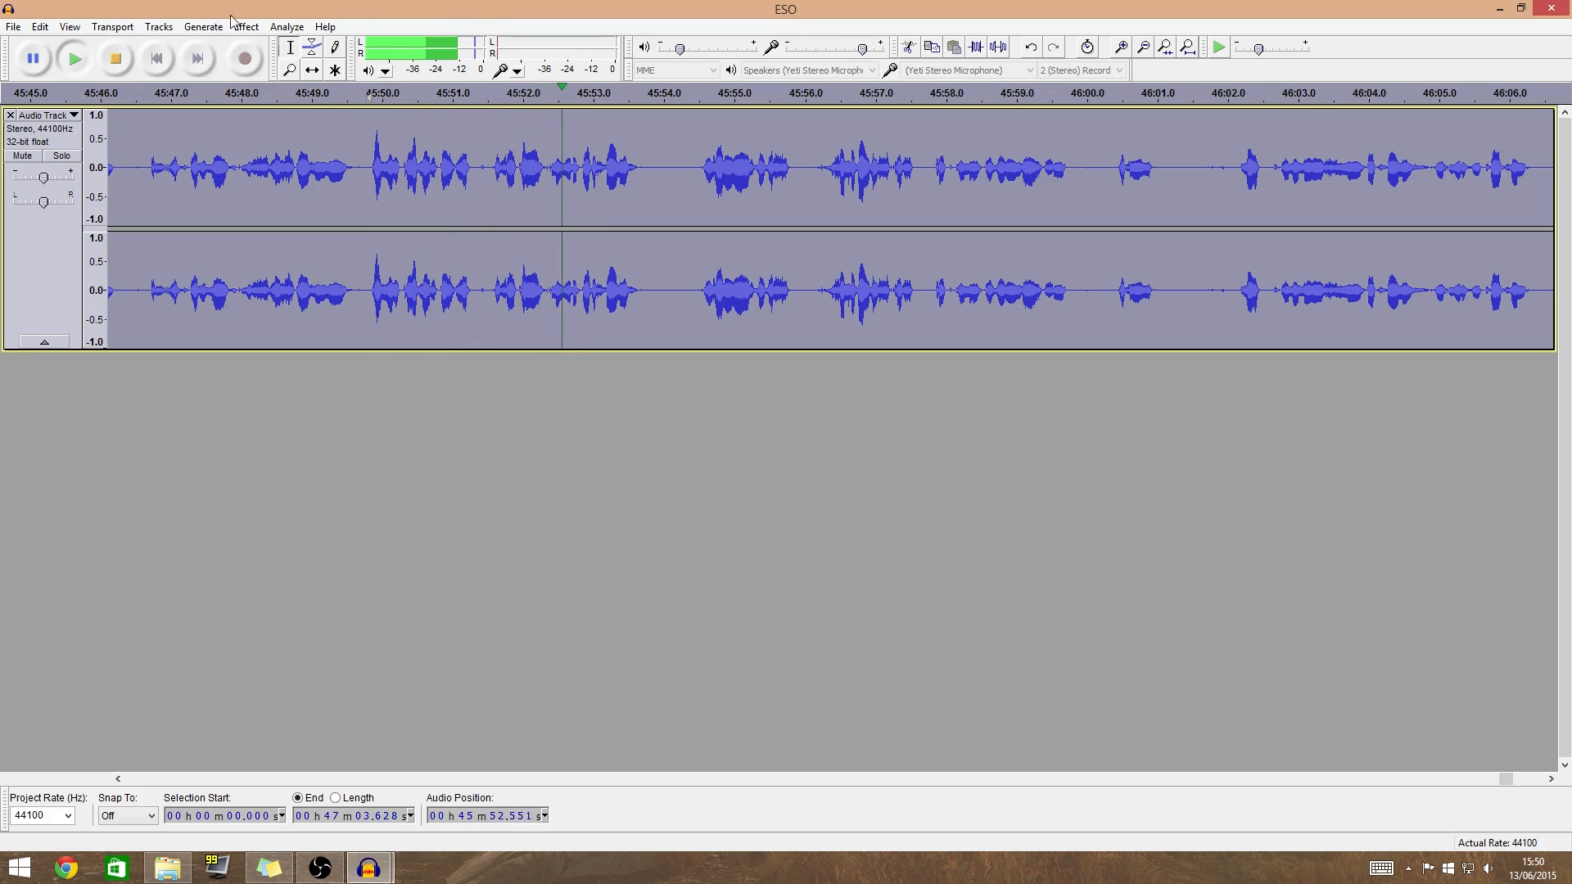
left_click(124, 60)
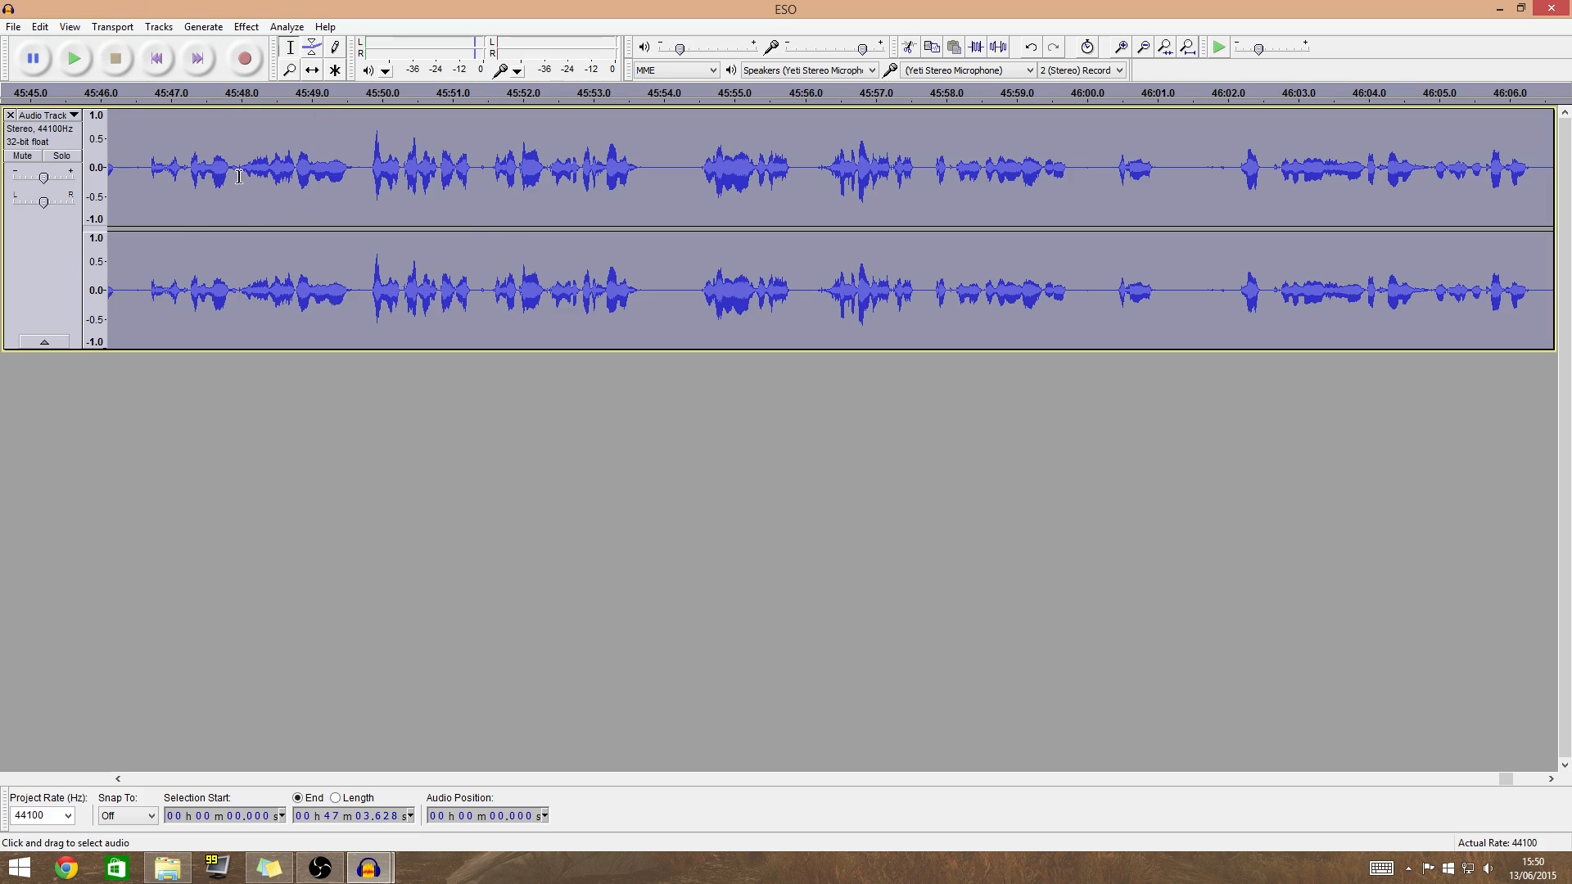
left_click_drag(144, 178, 352, 219)
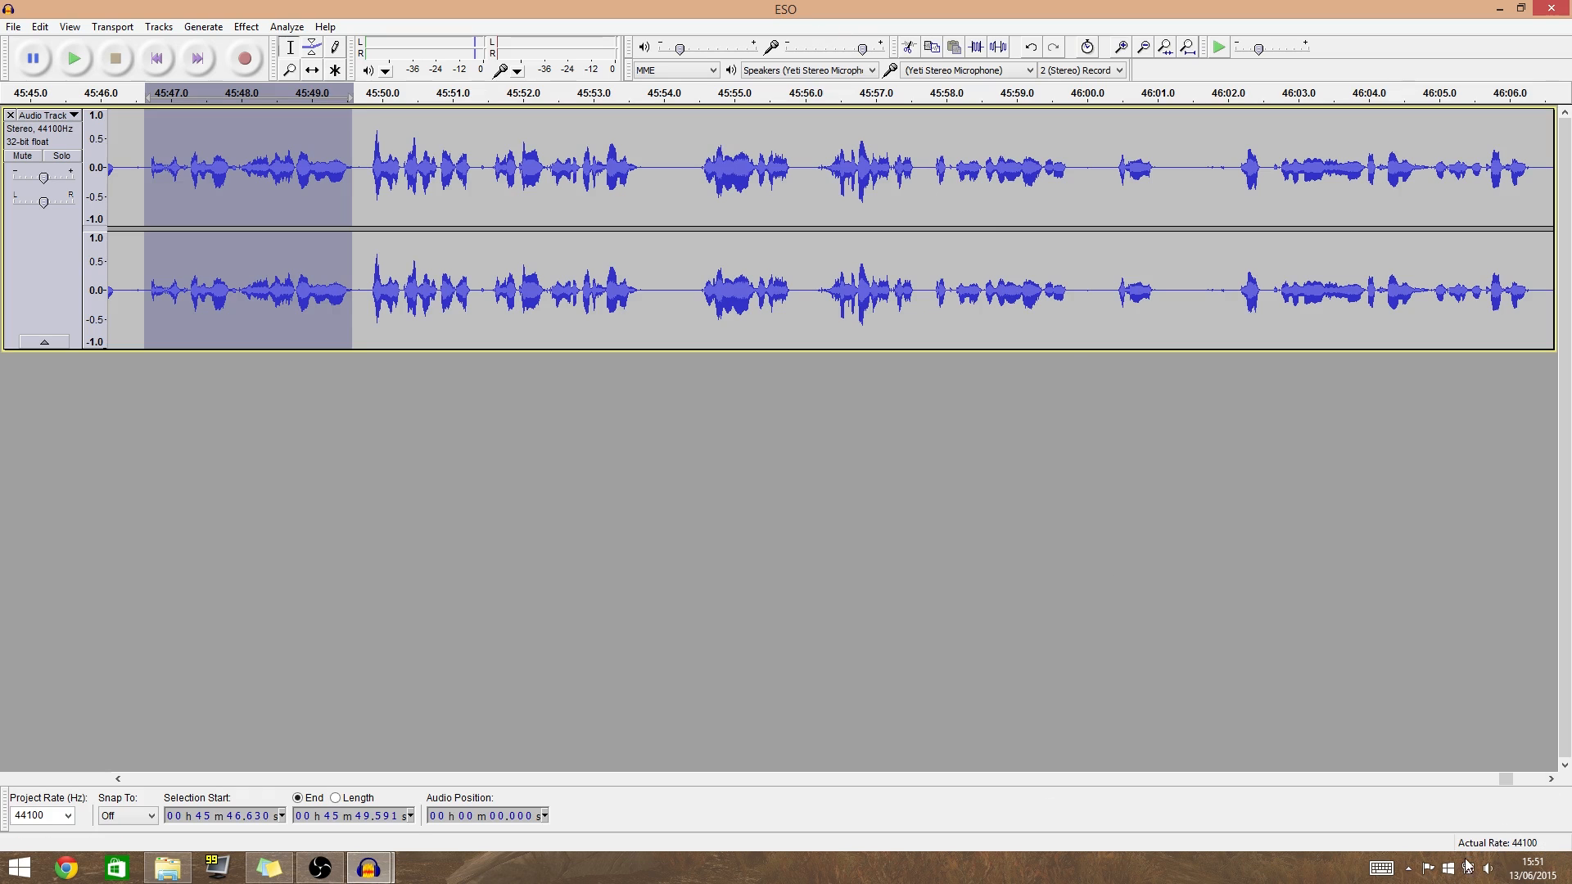
Open the Windows recording devices list and select the unnamed Yeti microphone entry.
right_click(1488, 868)
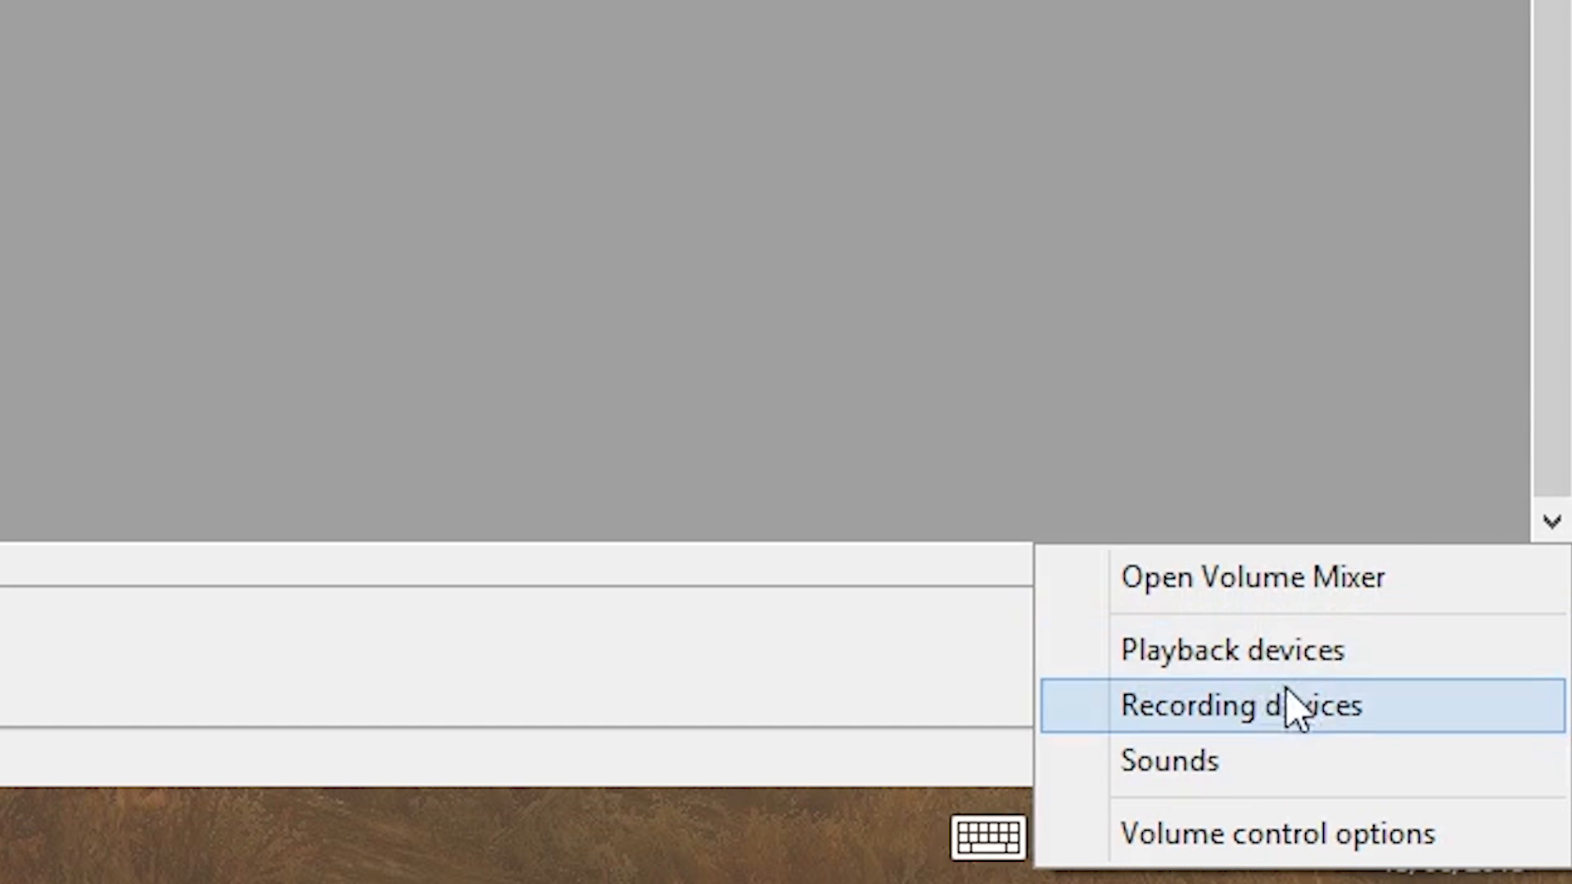
left_click(1299, 724)
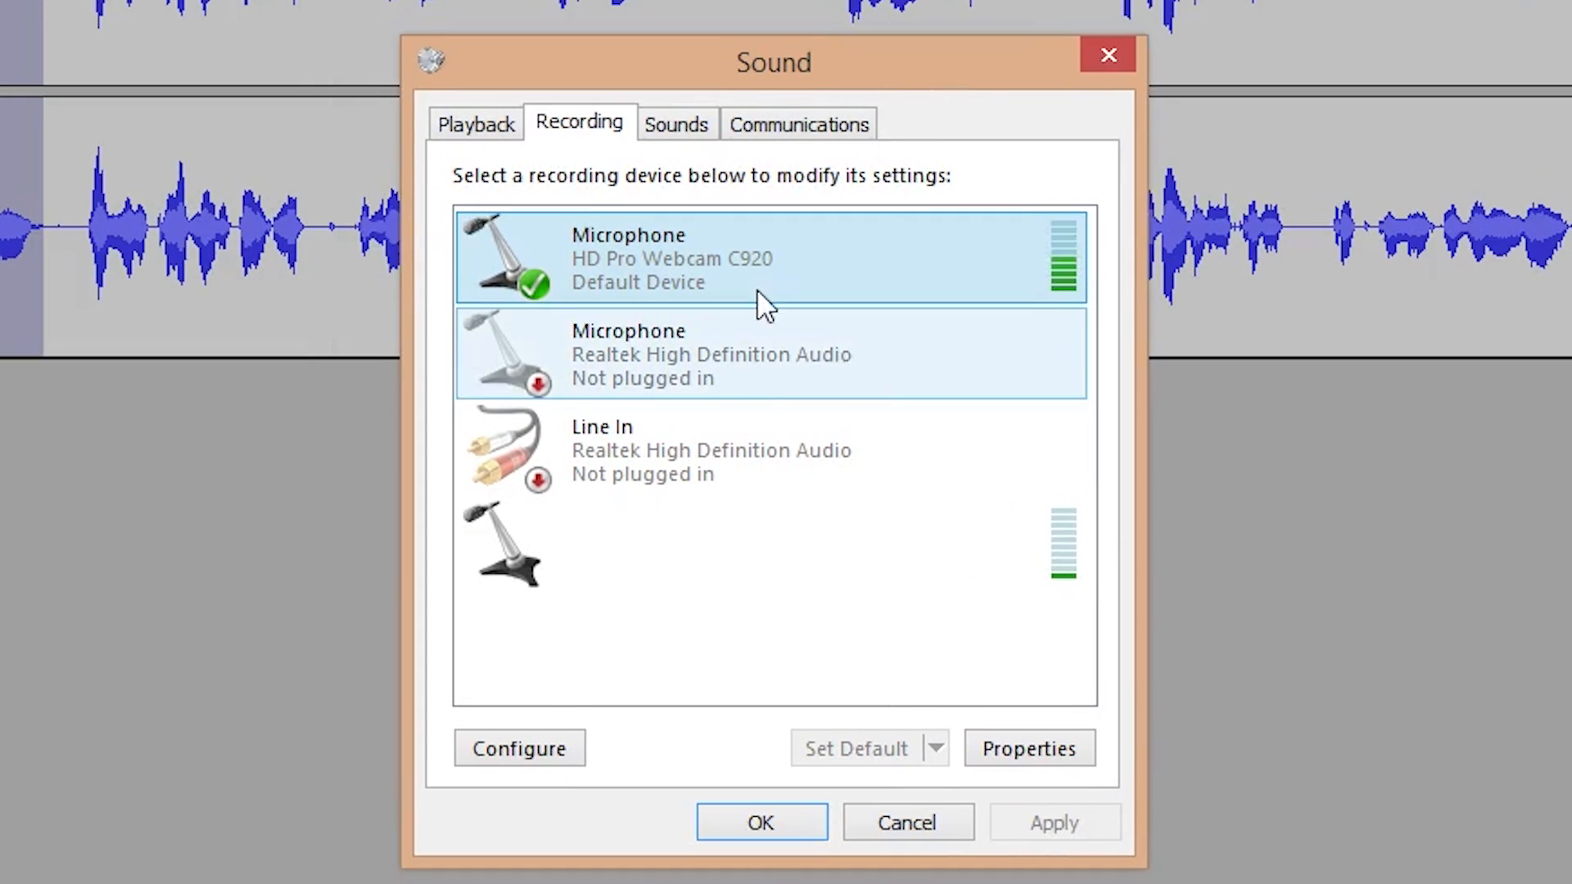
left_click(689, 552)
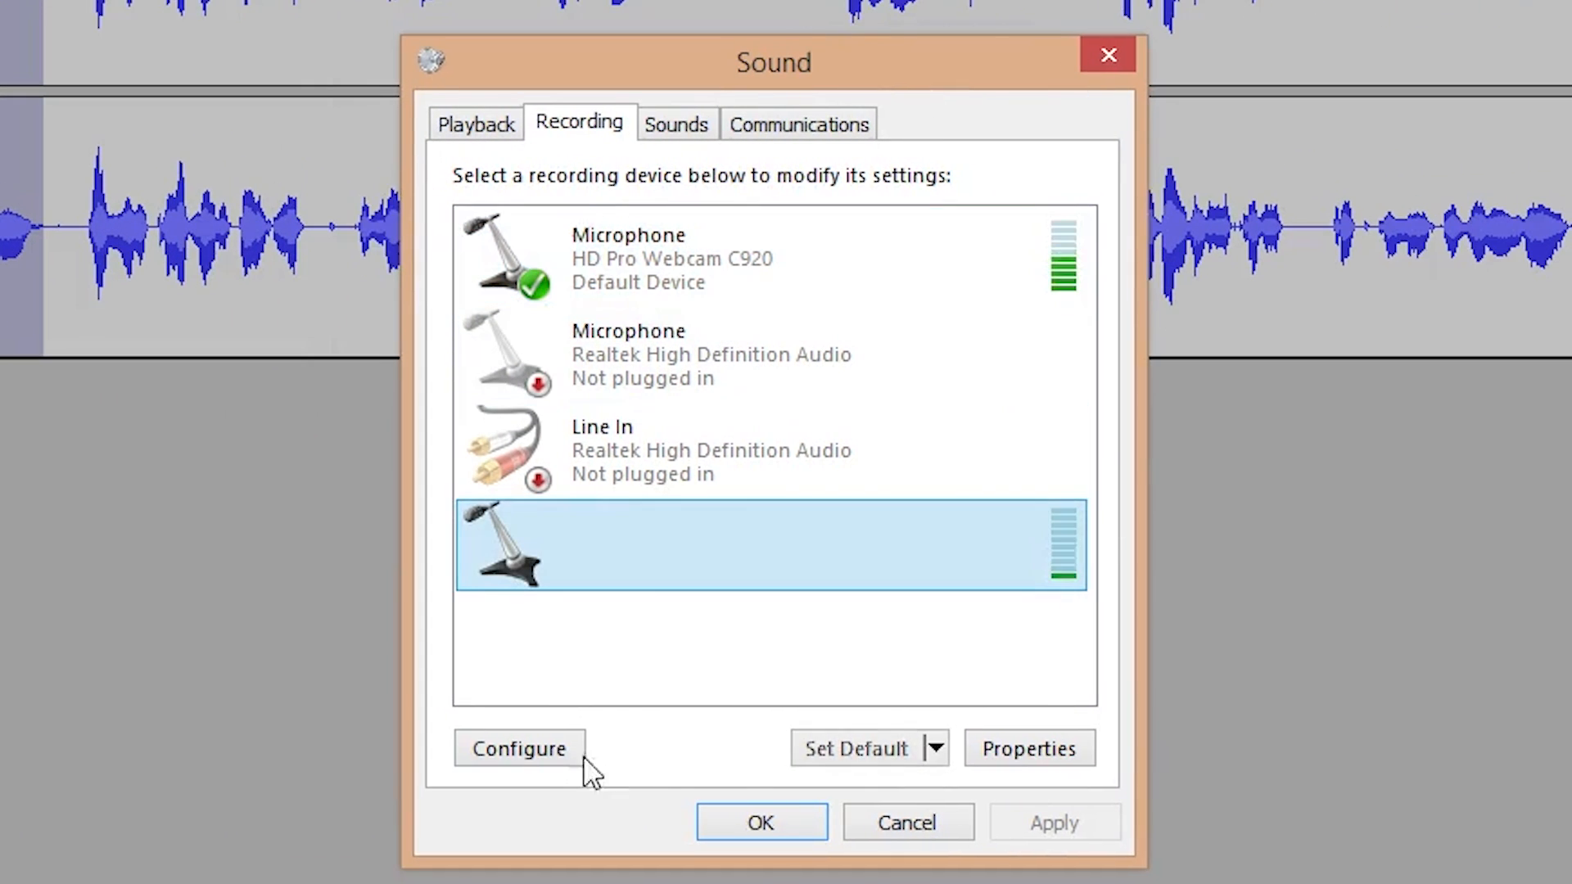
left_click(705, 627)
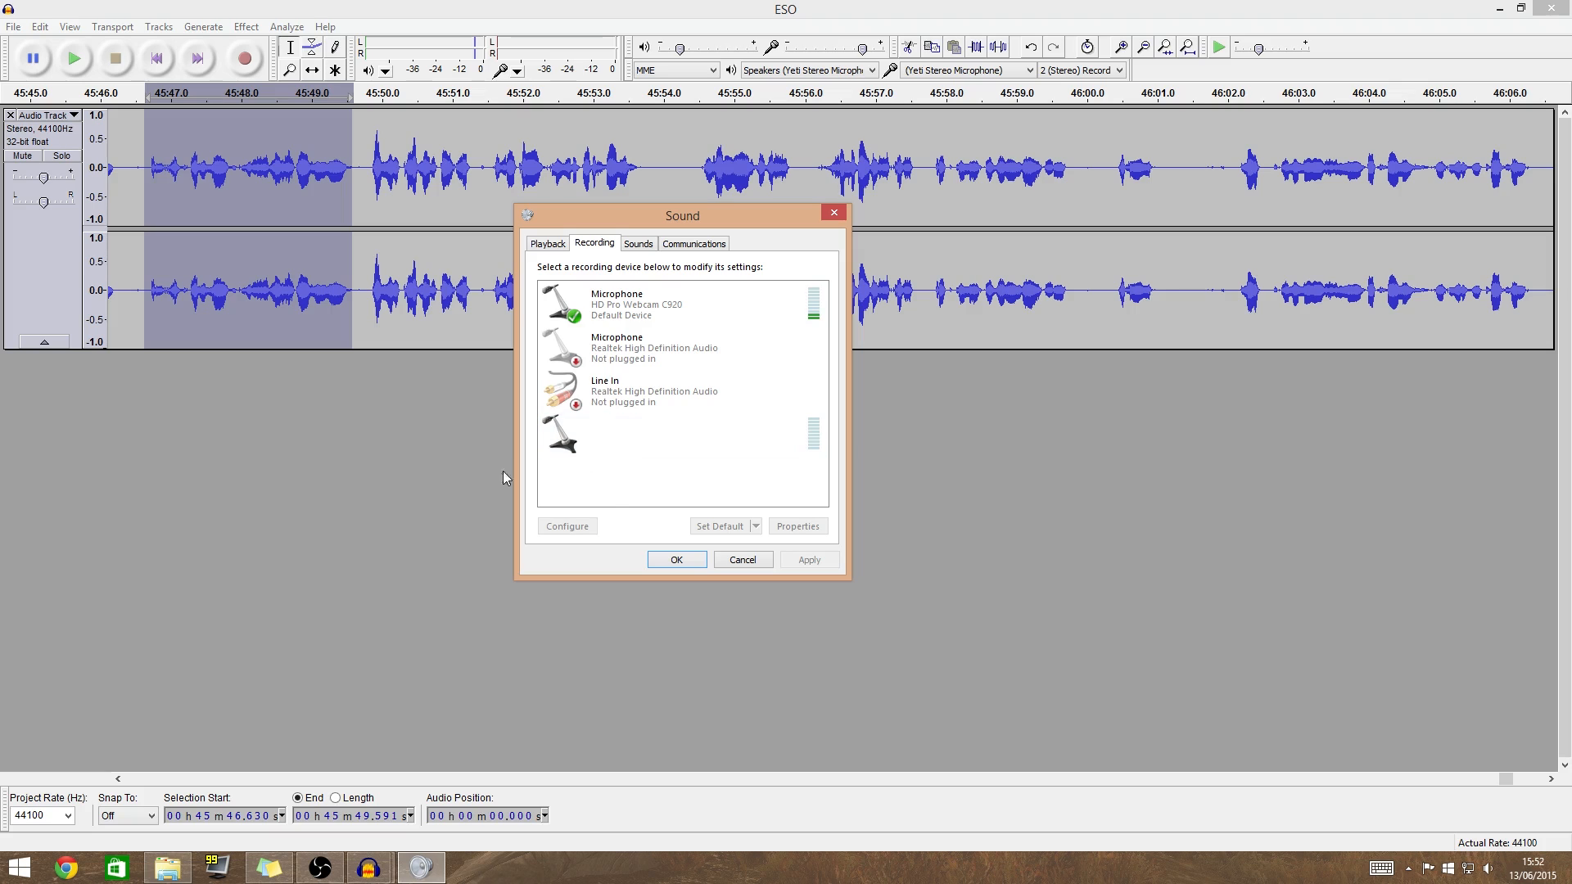
left_click(613, 421)
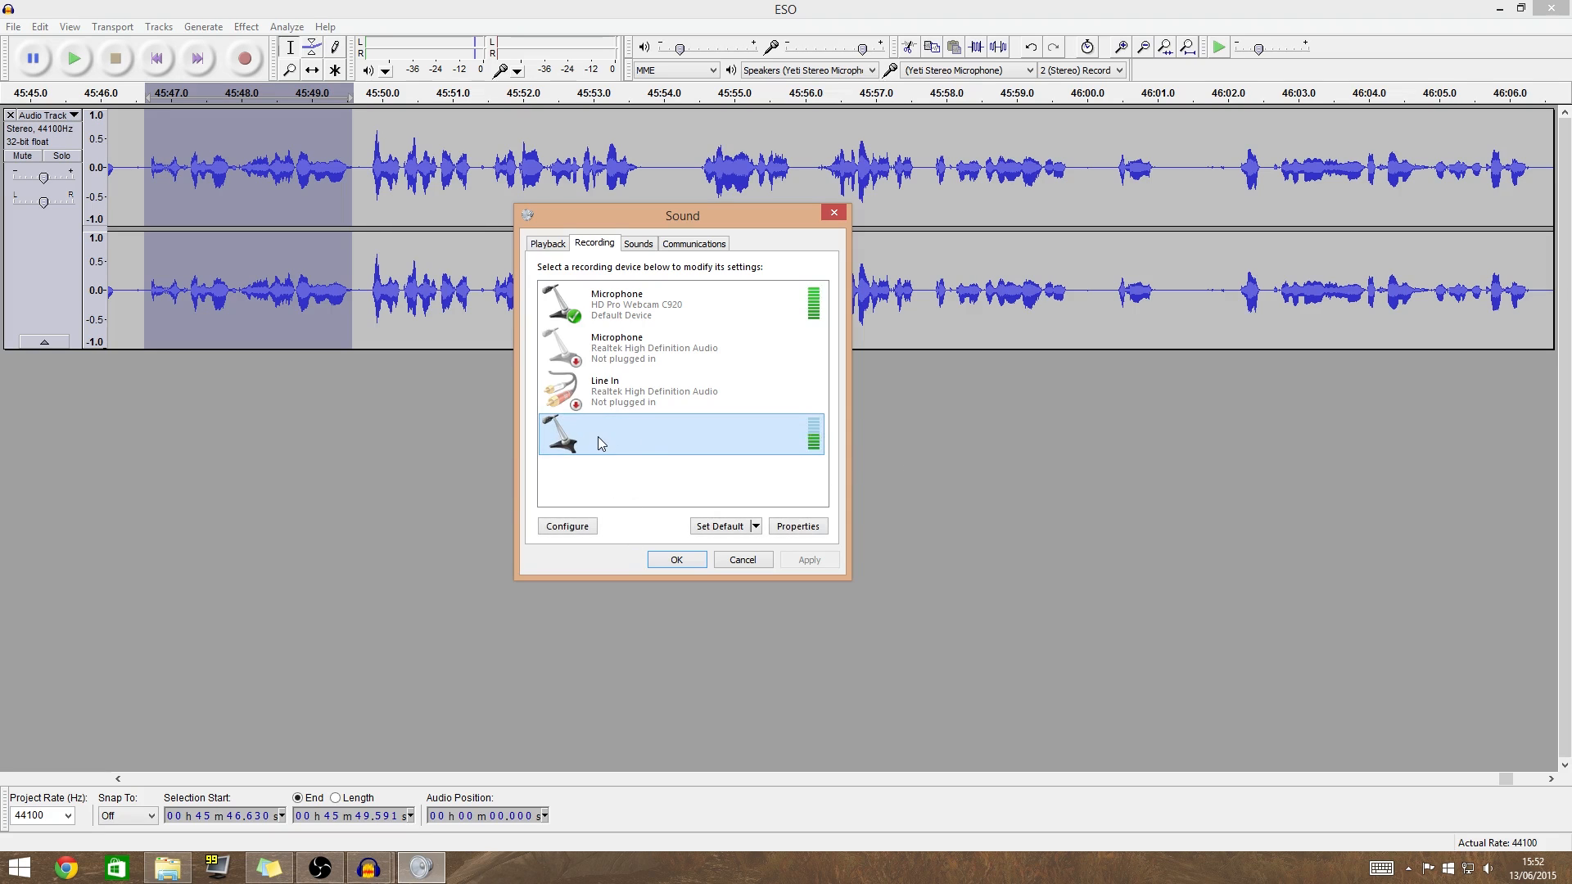
Examine the Yeti microphone's input level and general properties, and close the sound settings.
right_click(624, 444)
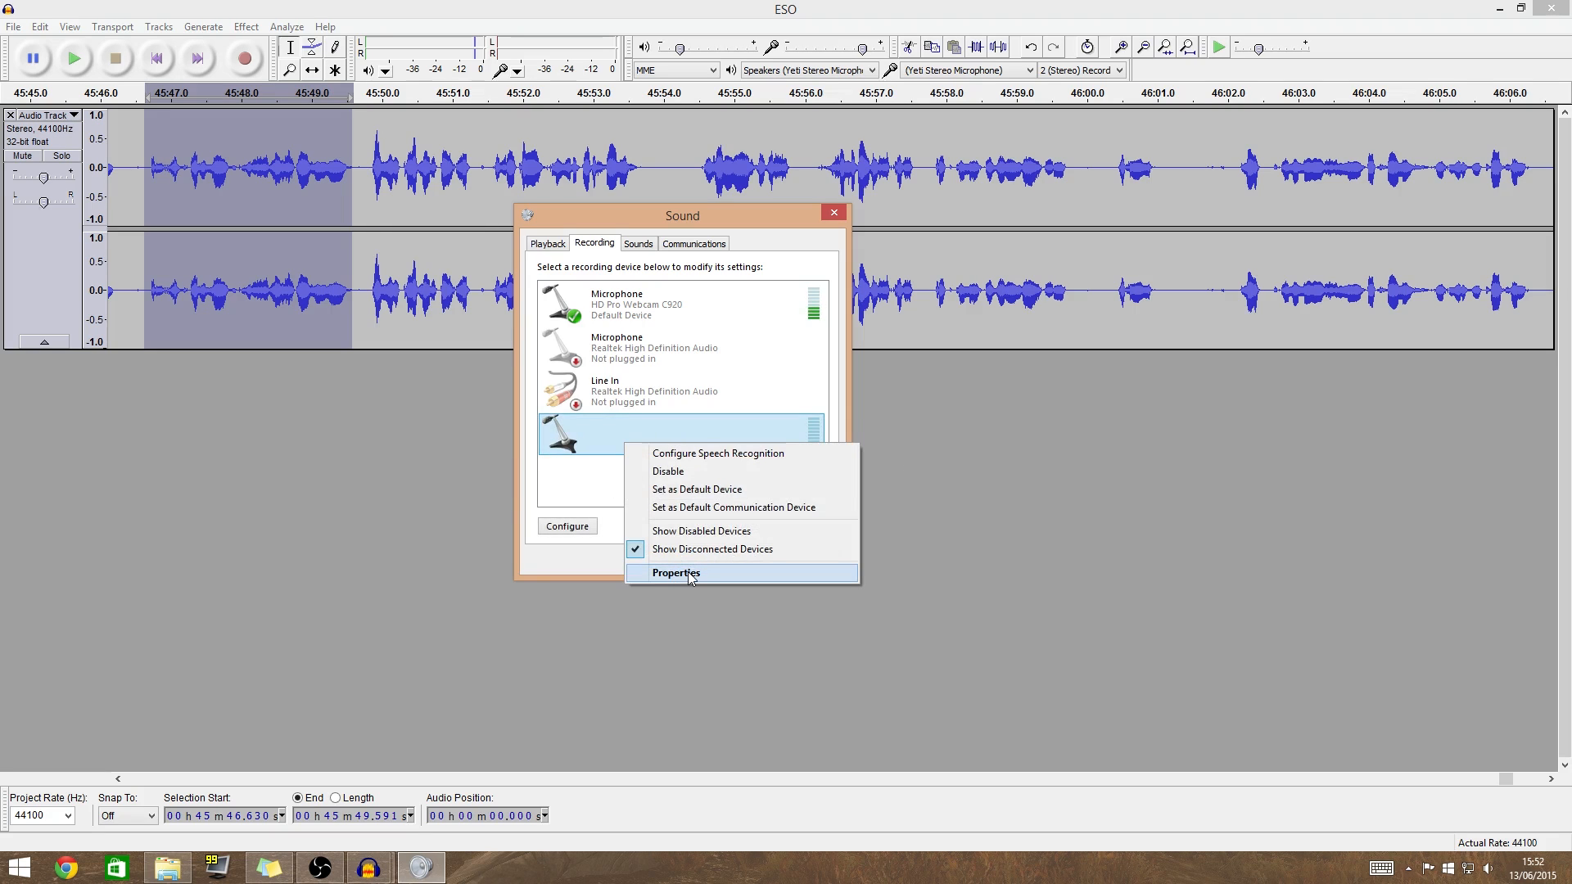
left_click(690, 575)
left_click(644, 306)
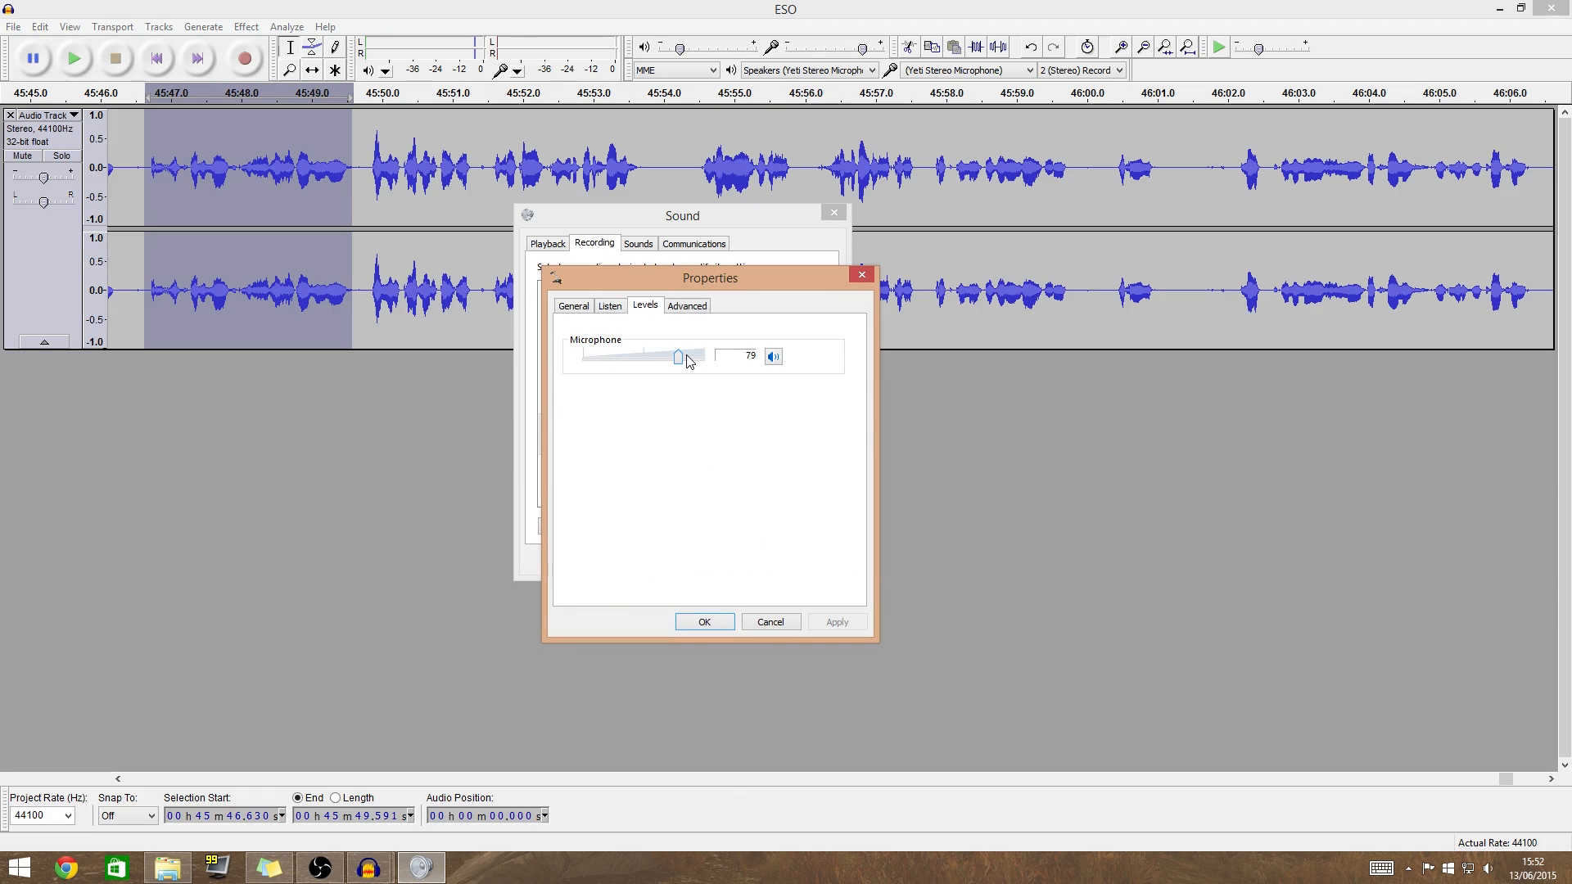
left_click_drag(702, 284, 1062, 315)
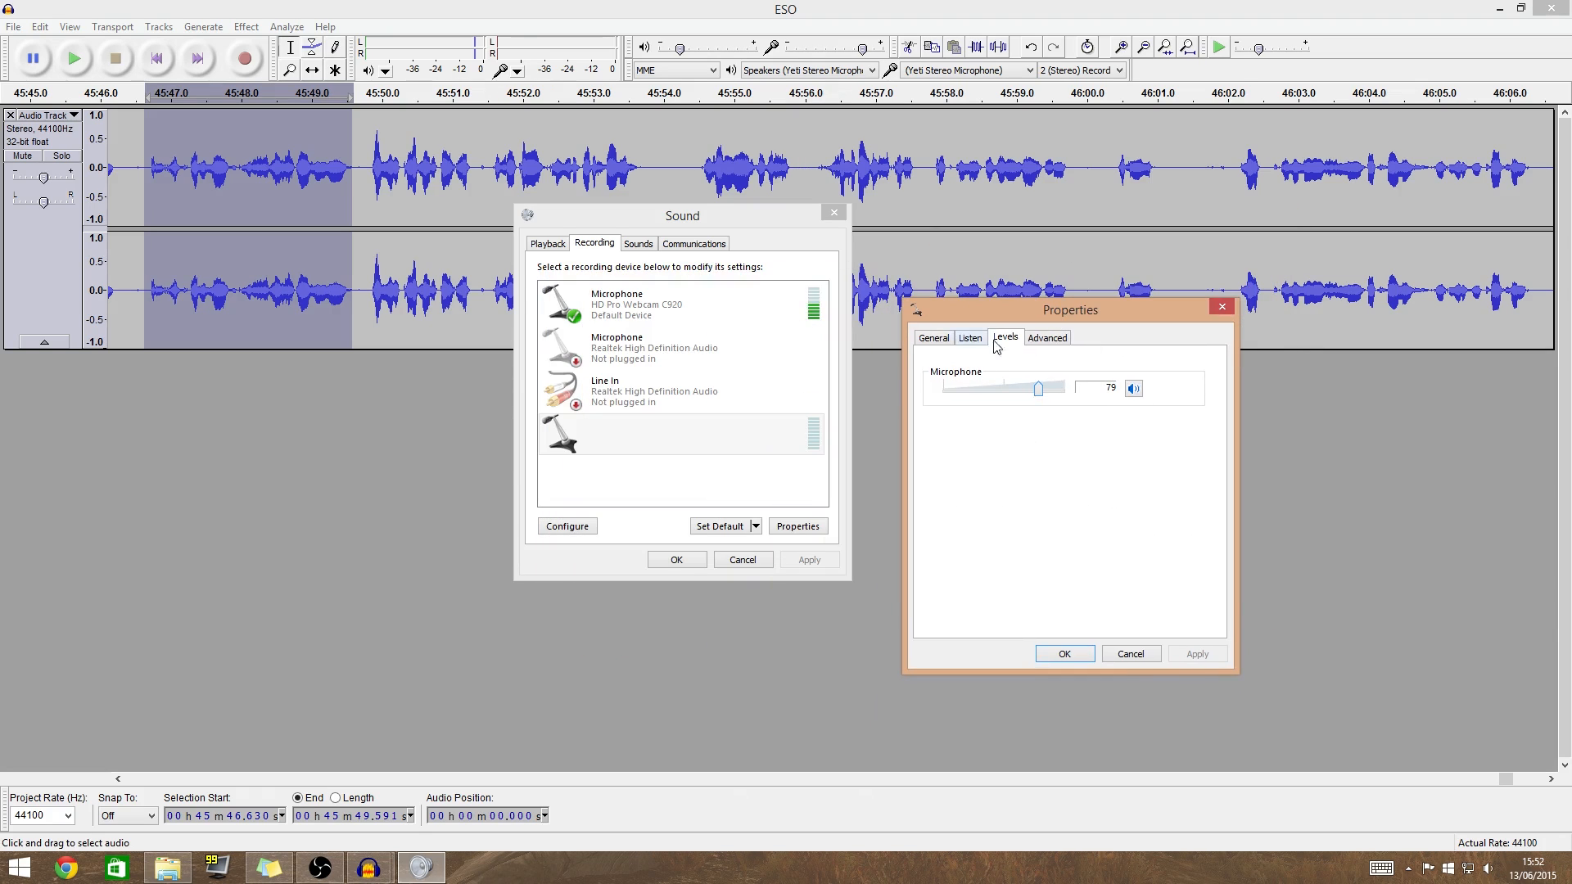
left_click(933, 340)
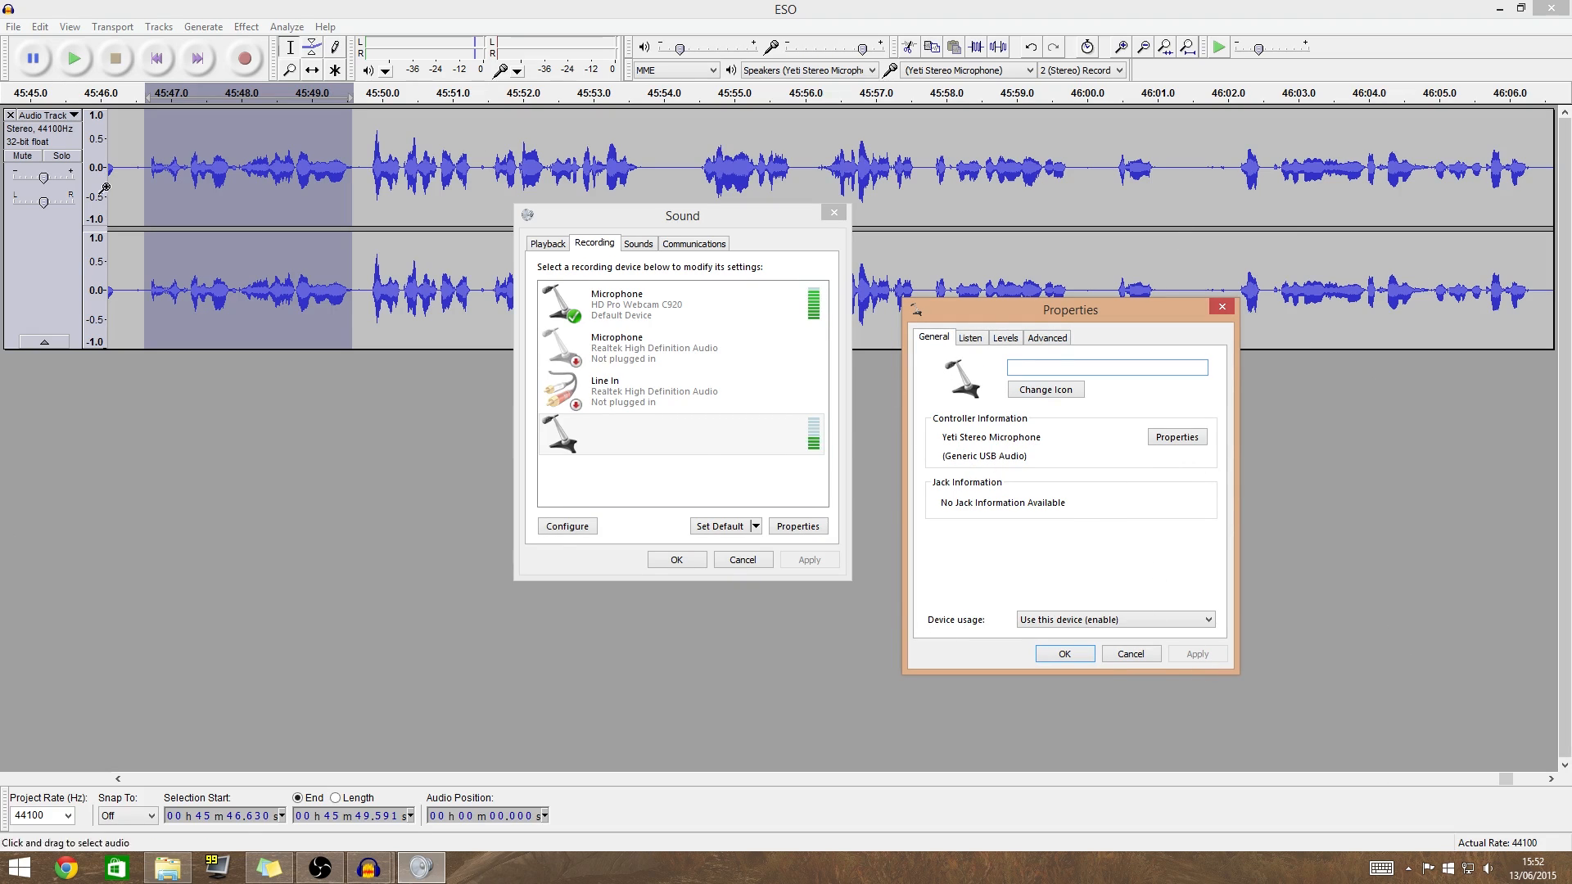
left_click(1130, 653)
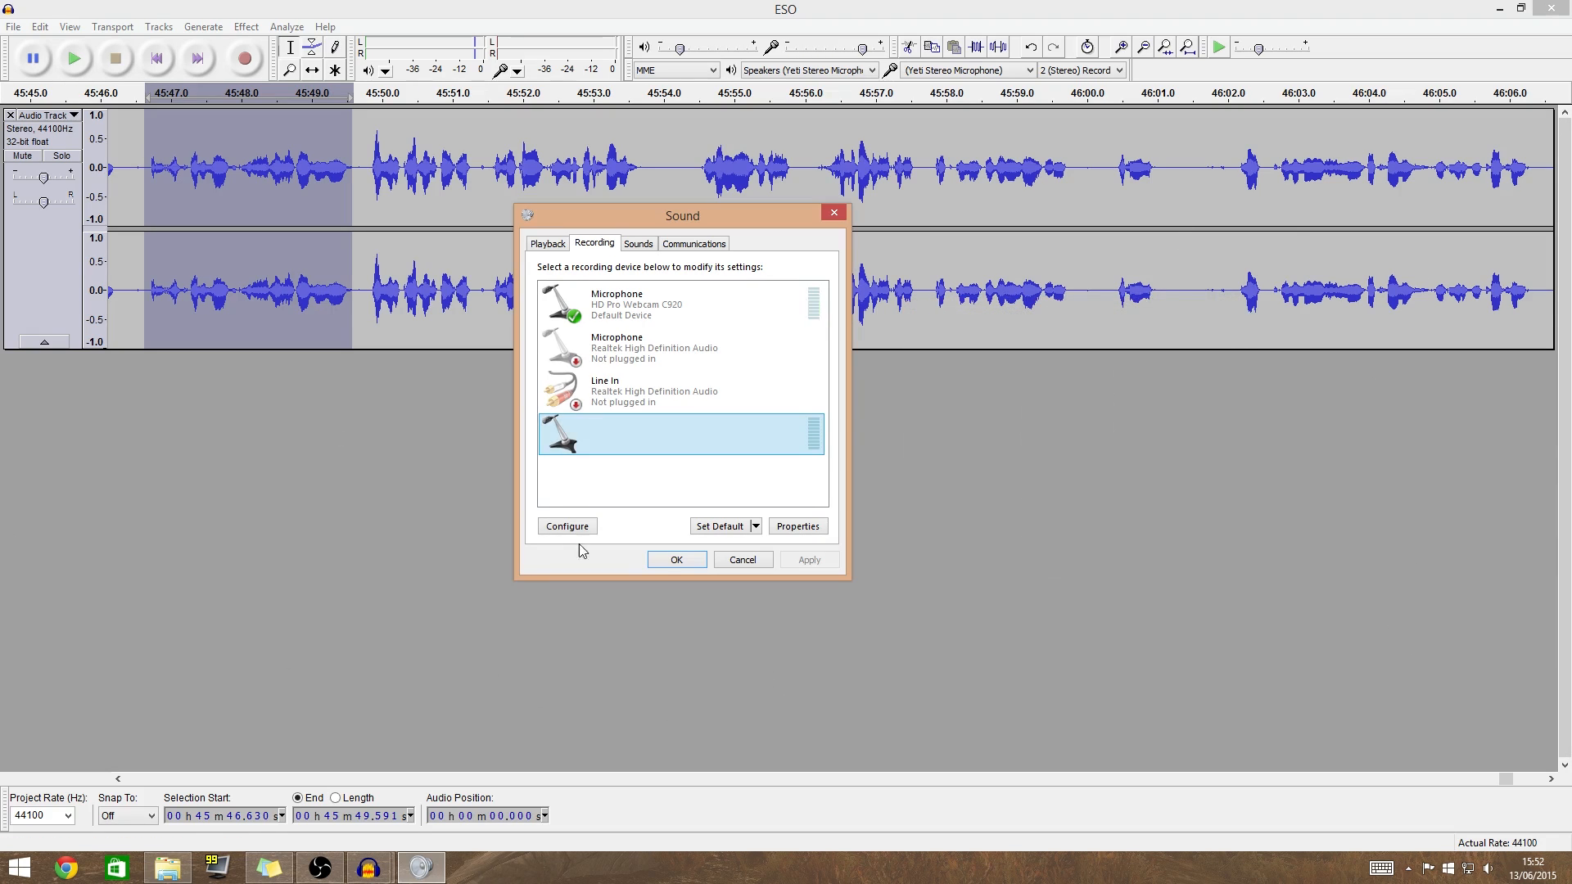
left_click(676, 559)
left_click(746, 319)
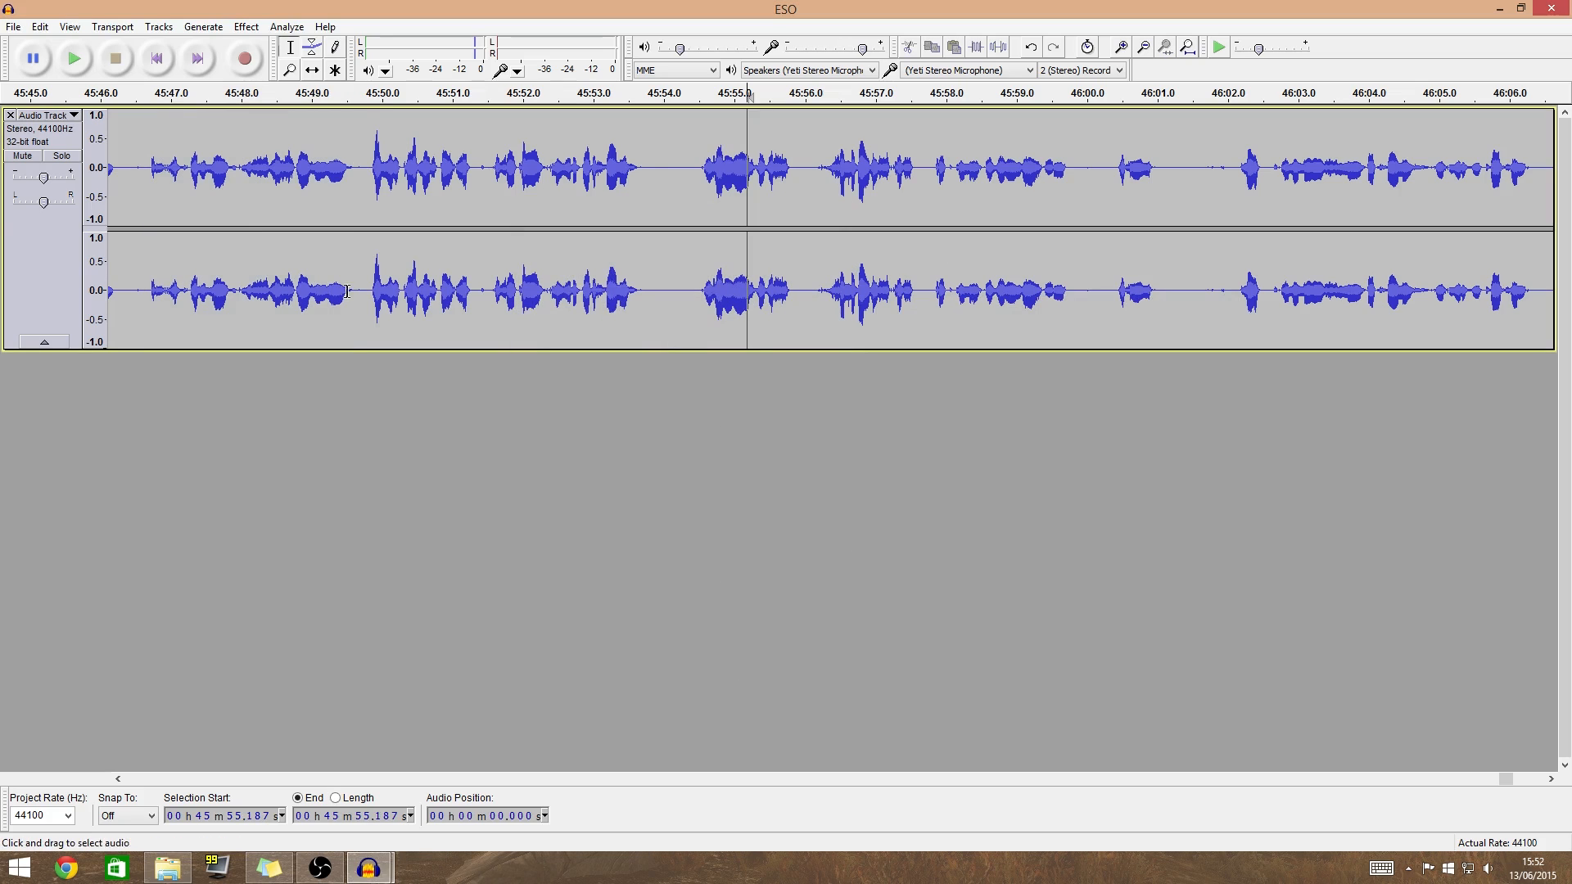
Export the recording as ESO in WAV signed 16 bit PCM format with blank metadata, and close the project without saving changes.
left_click(12, 27)
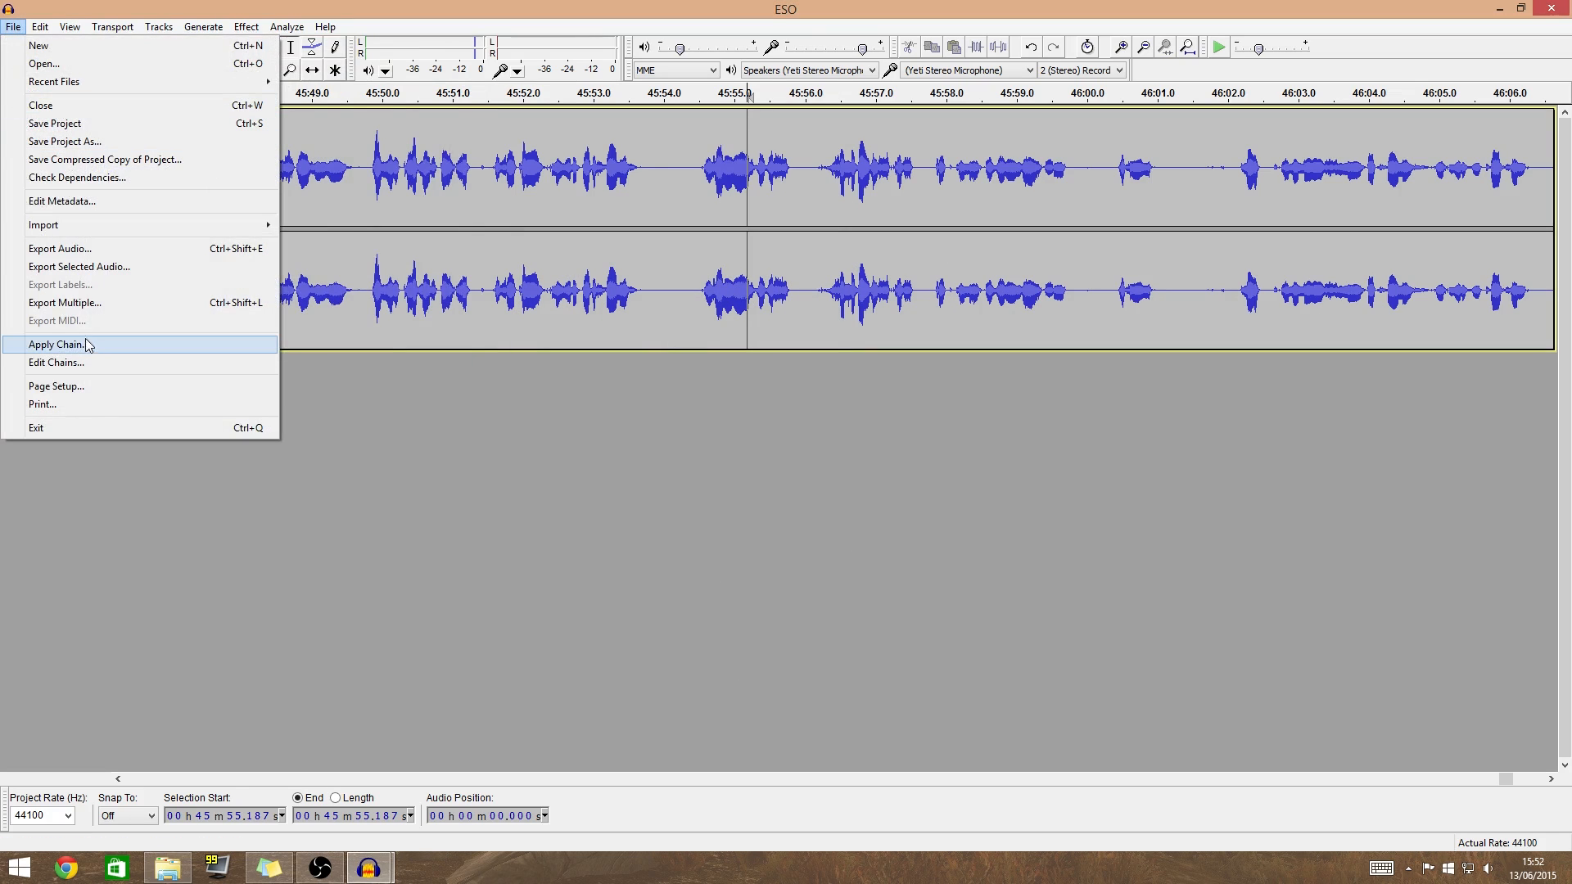
left_click(72, 249)
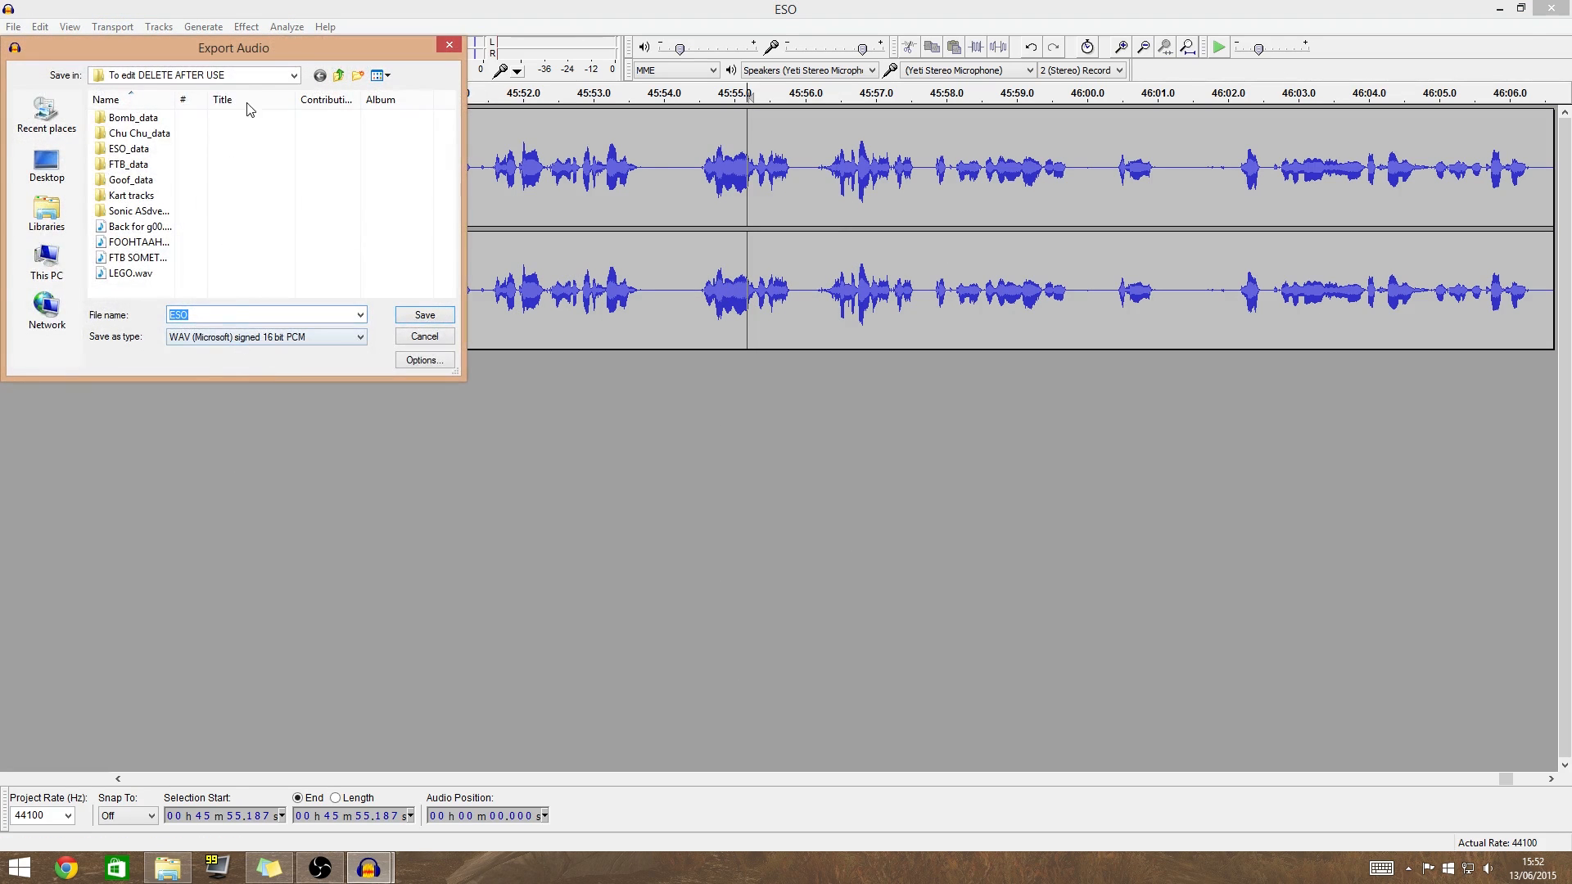
left_click_drag(280, 52, 740, 209)
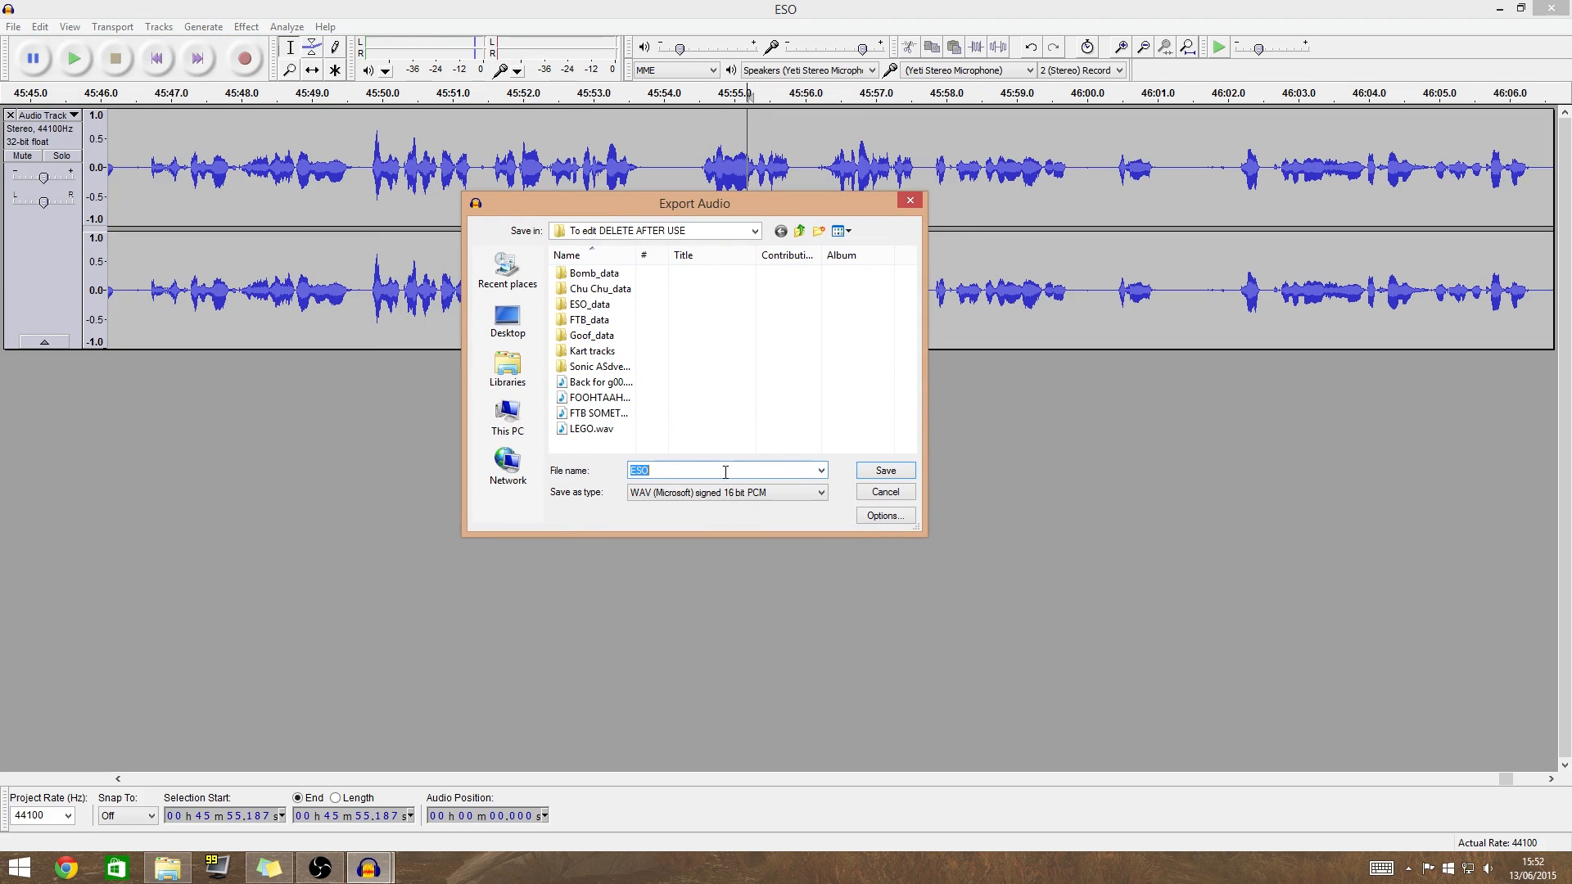
left_click(686, 493)
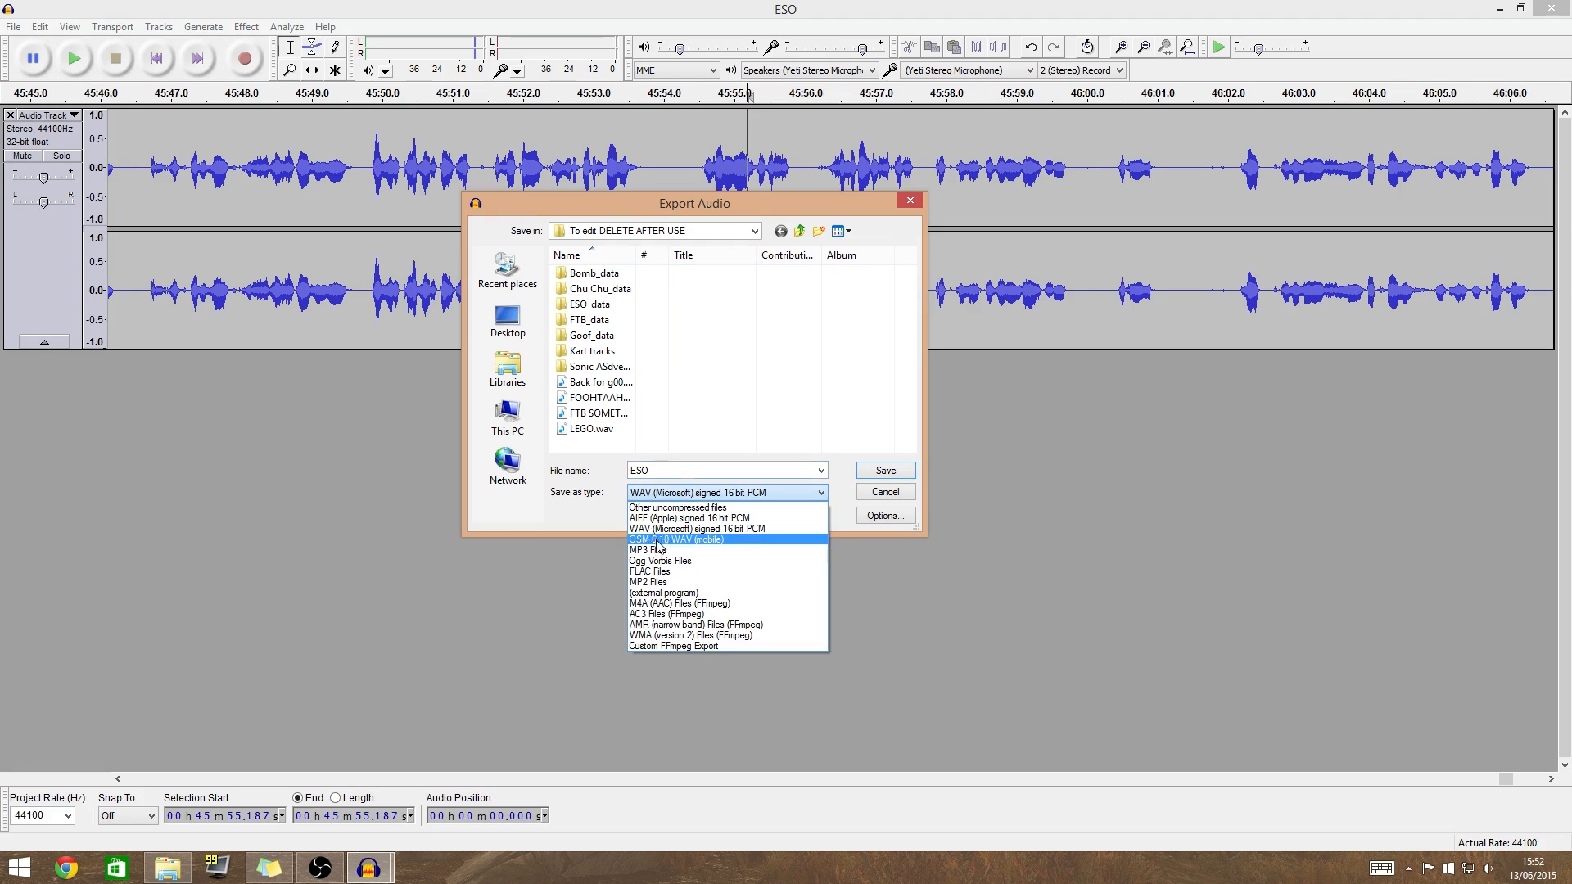
left_click(571, 520)
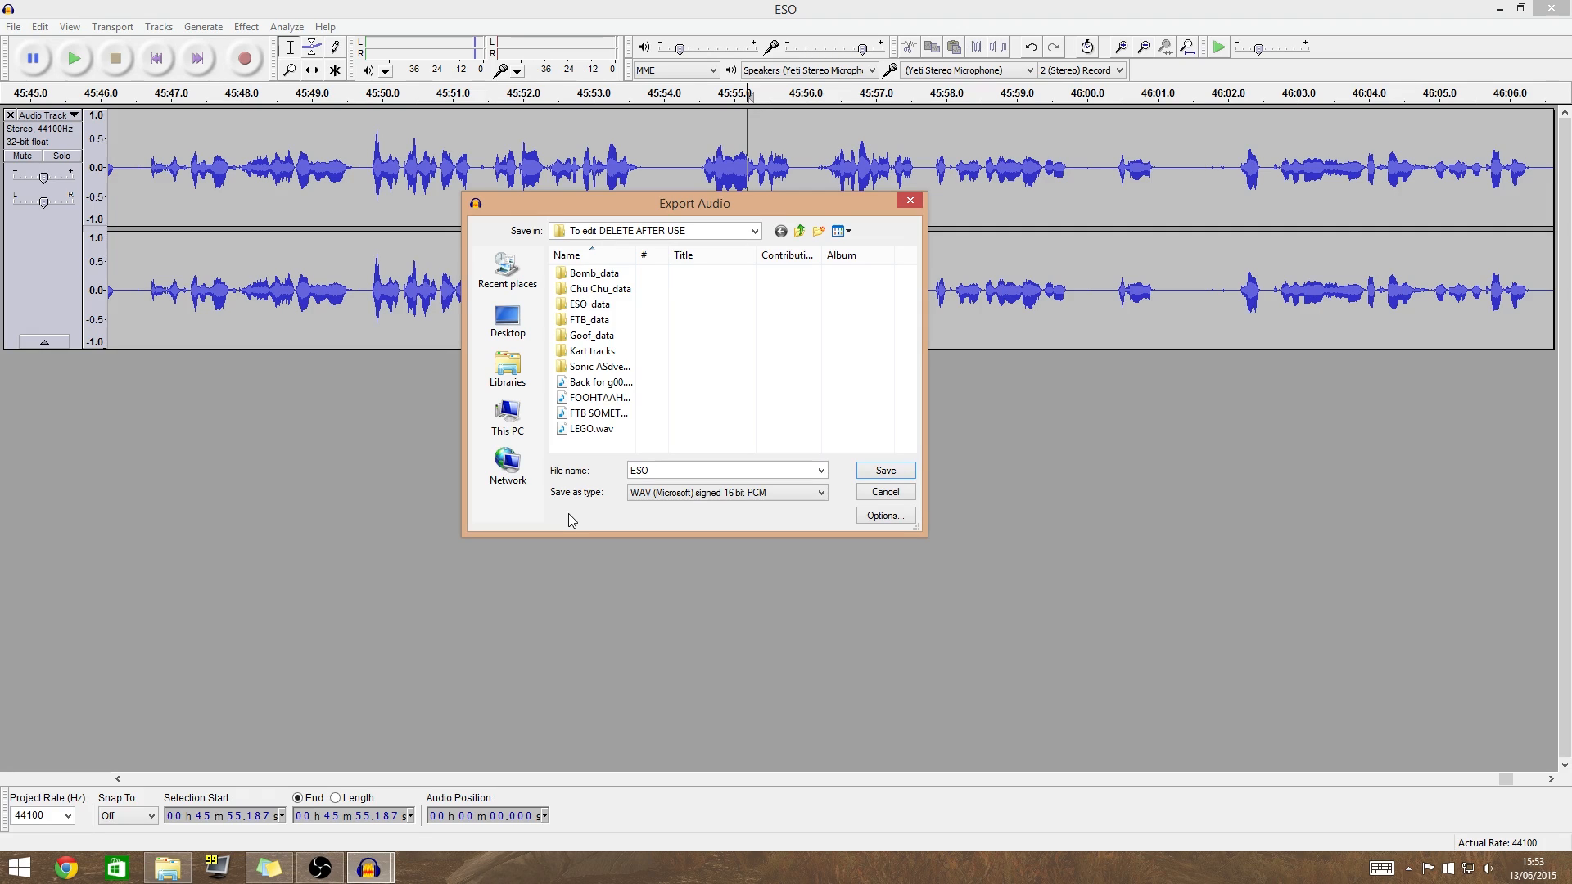
left_click(886, 469)
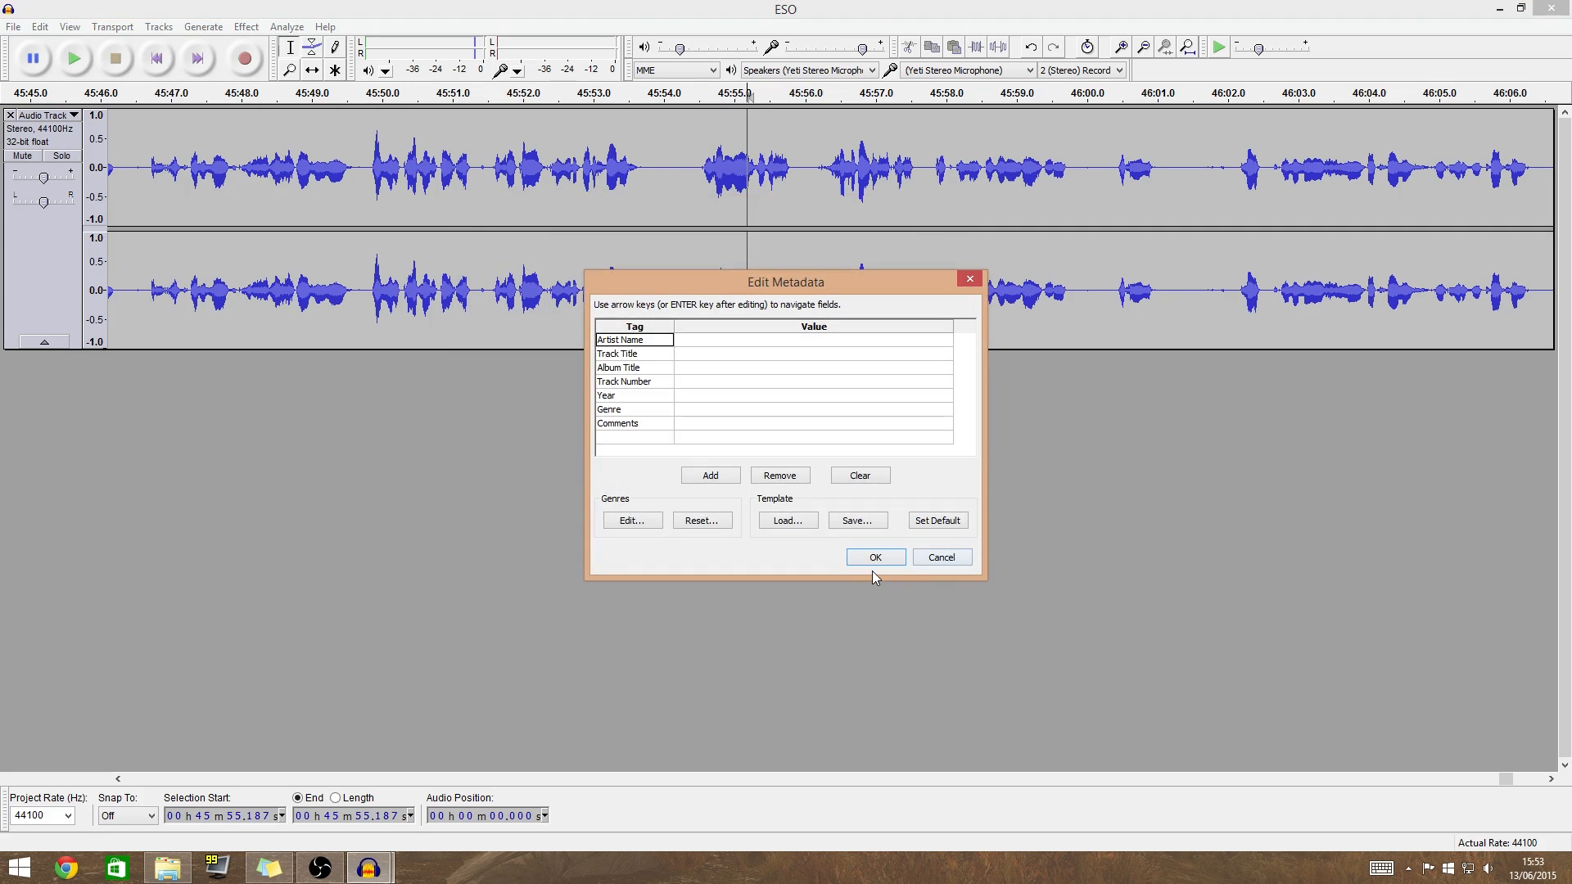
left_click(873, 558)
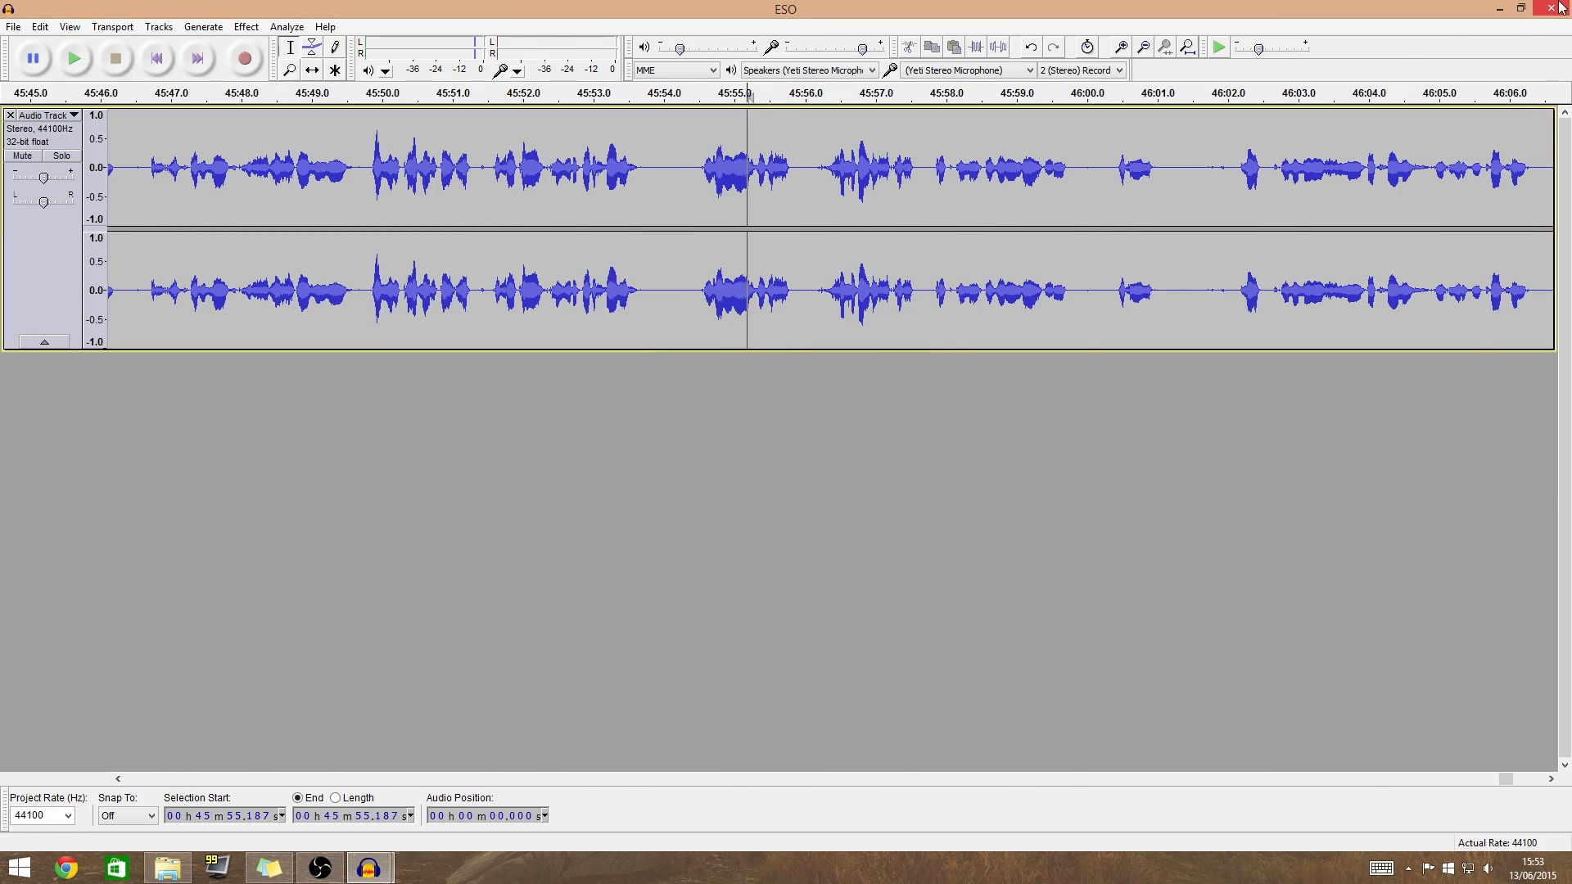
left_click(1560, 7)
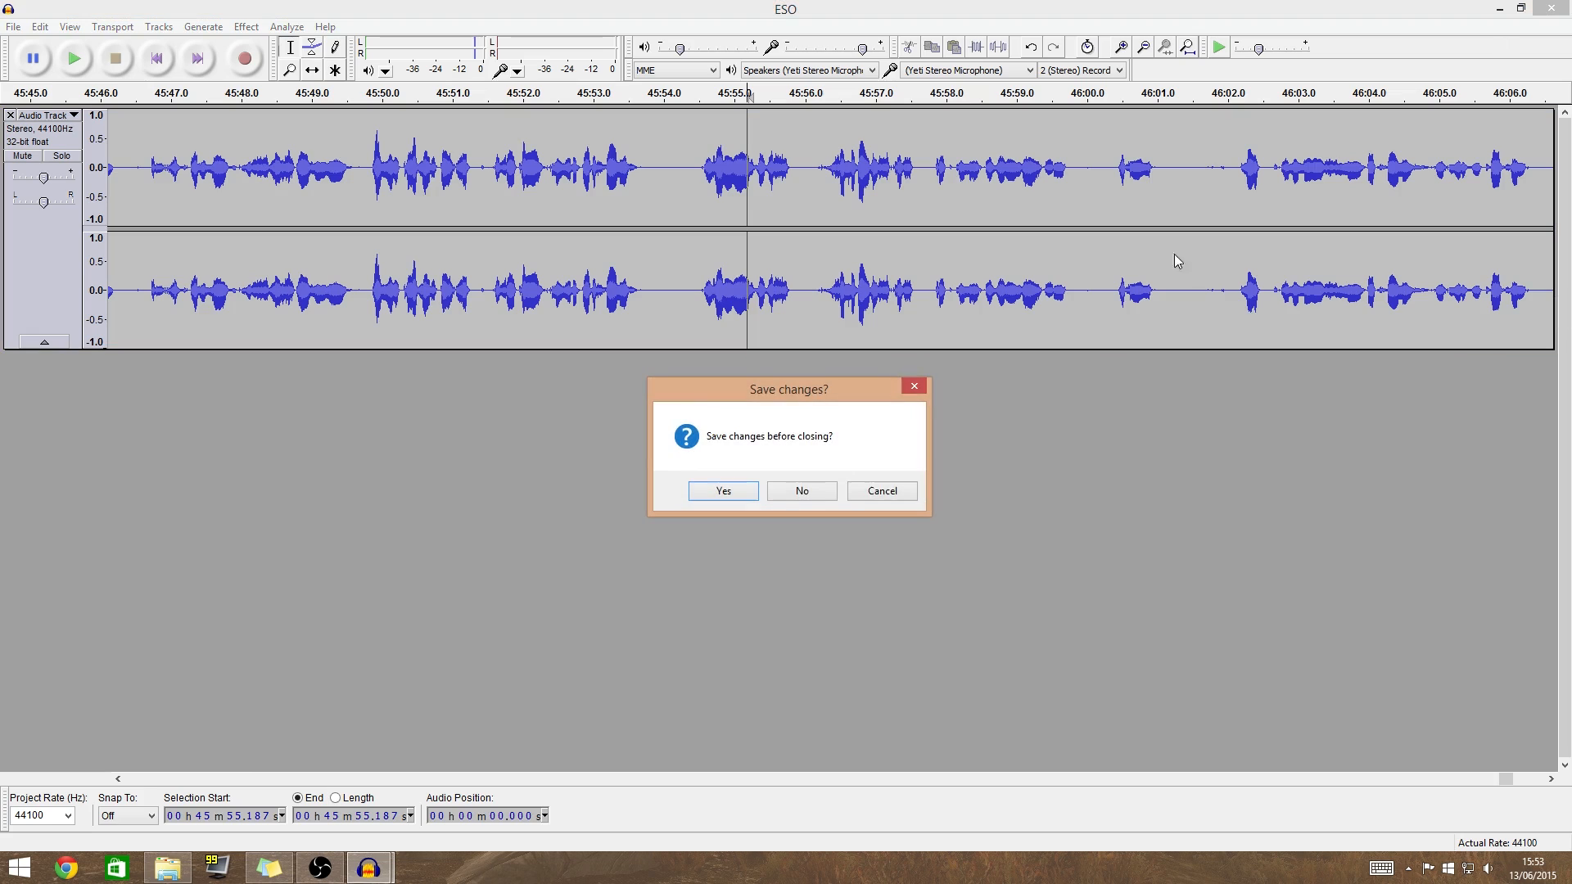
left_click(790, 495)
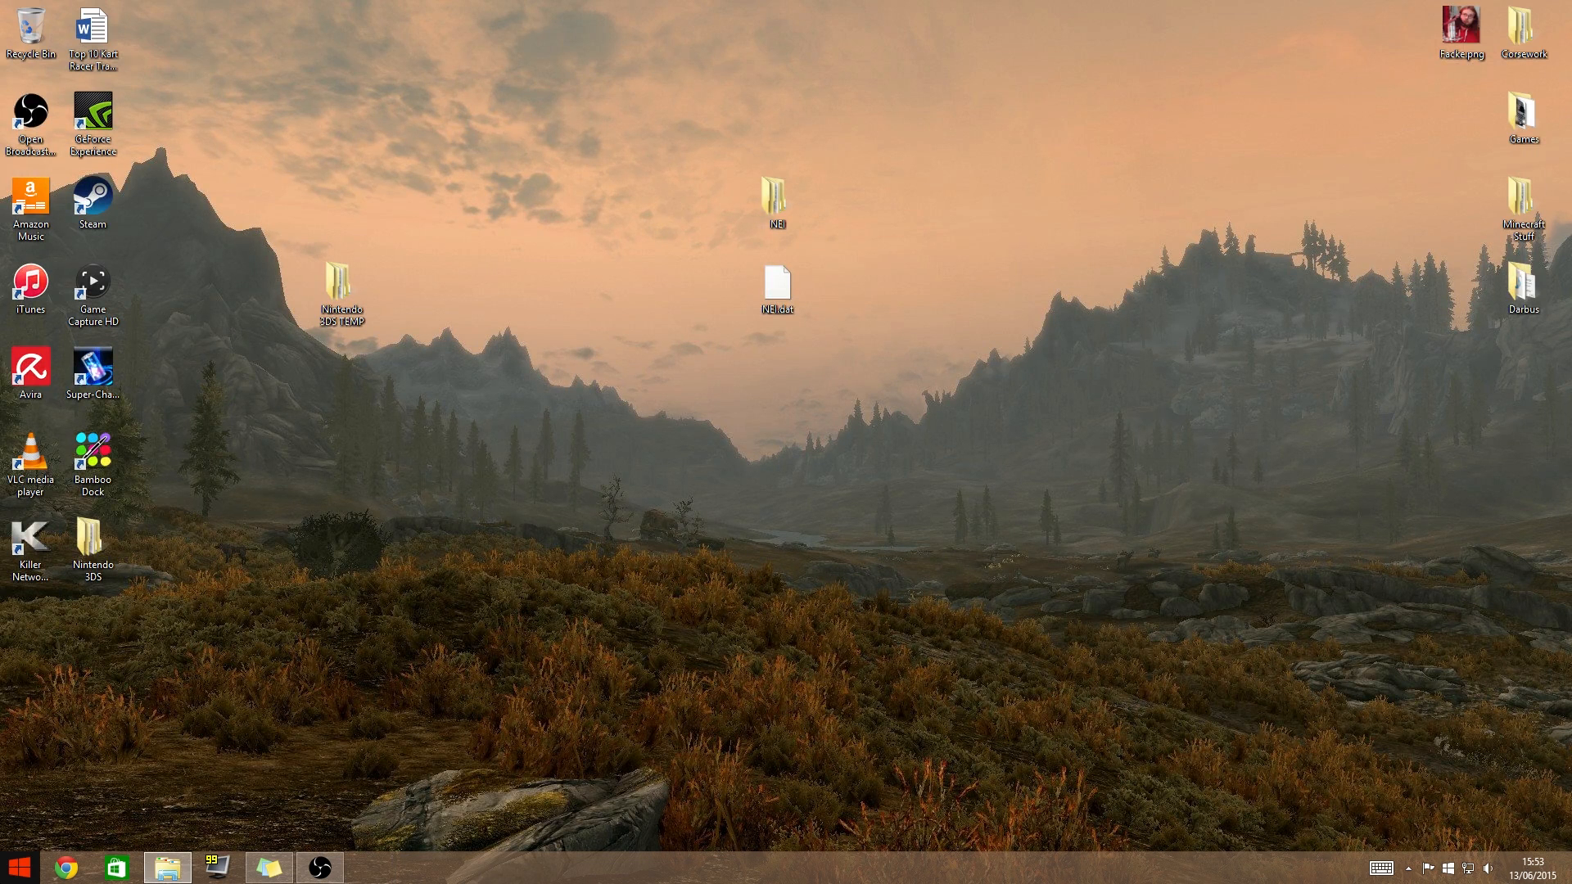
Launch Adobe Premiere Pro CC 2014 and create a new project named Elder Scrolls.
key("super")
left_click(72, 336)
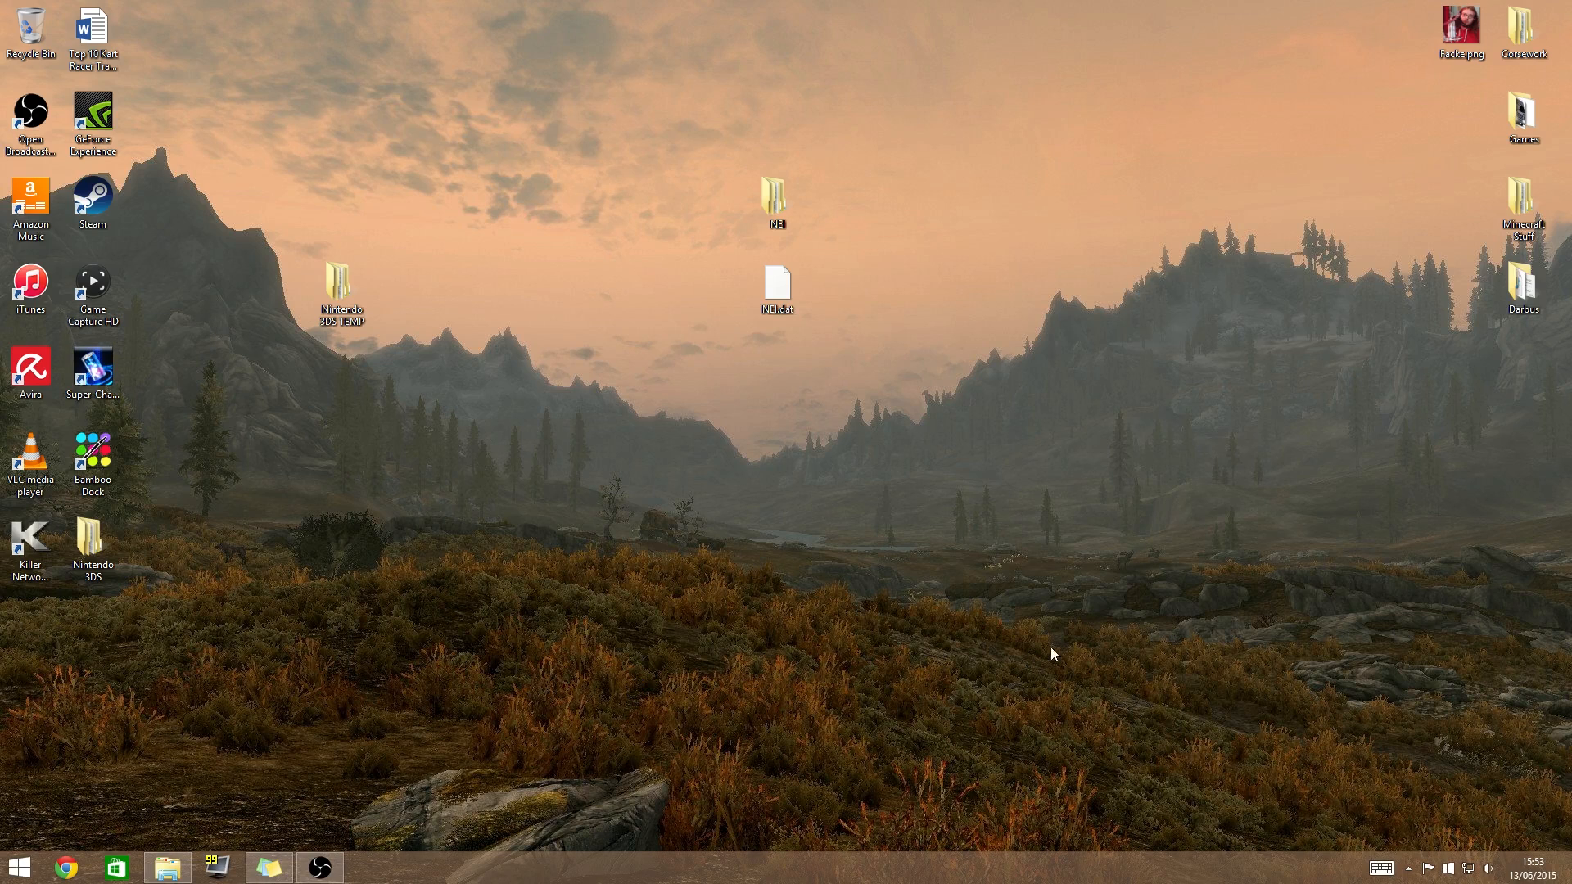
double_click(1521, 115)
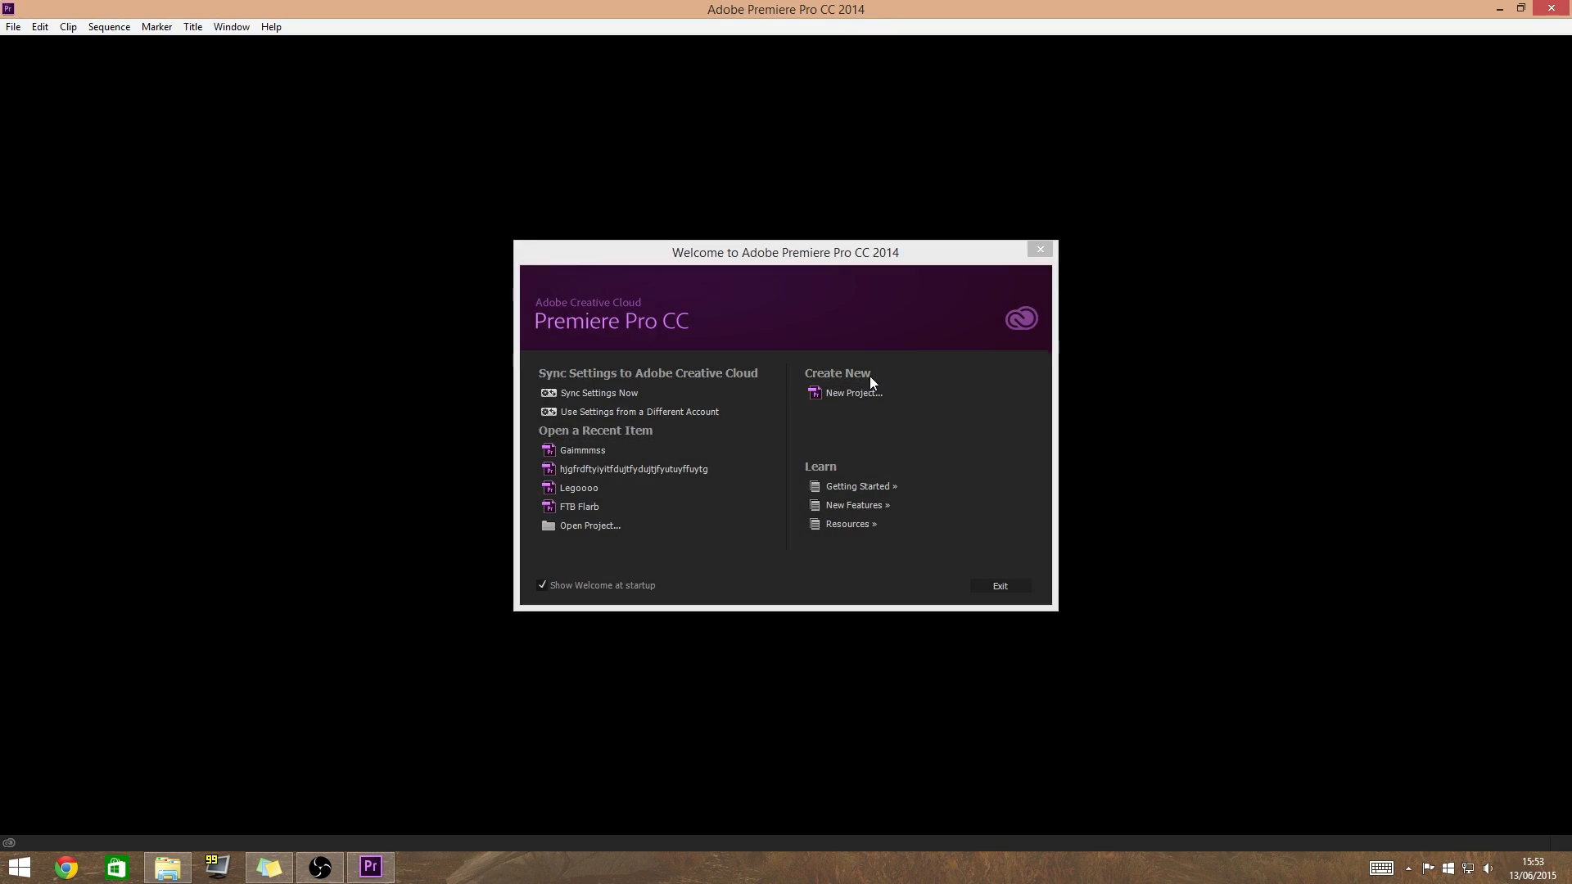
left_click(844, 394)
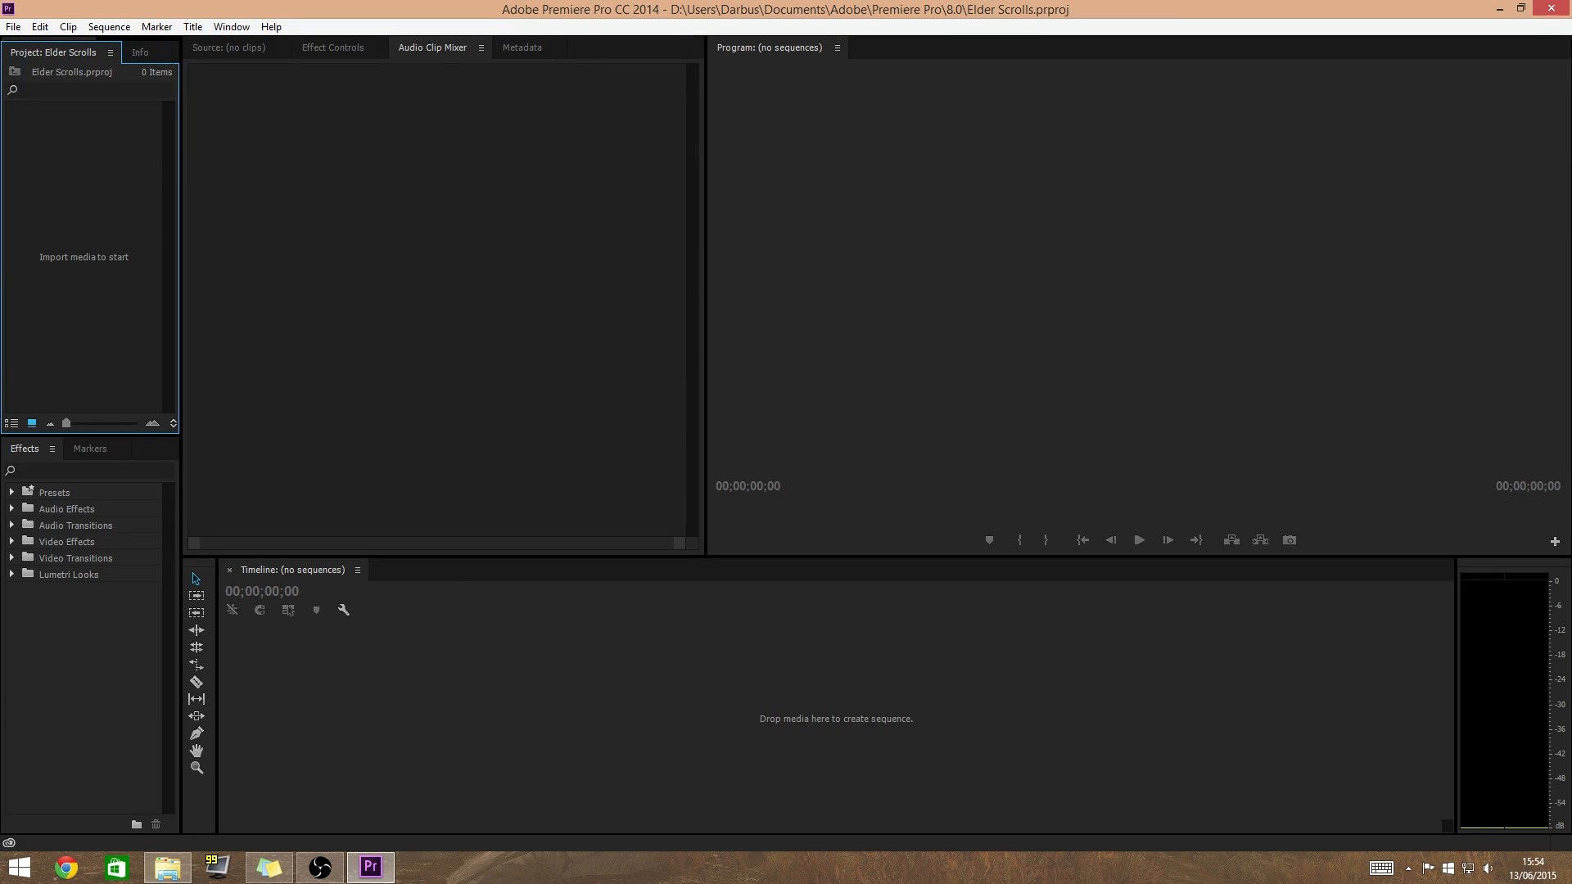
Add ESO.wav from the "To edit DELETE AFTER USE" folder to the empty timeline as a new sequence.
left_click(167, 868)
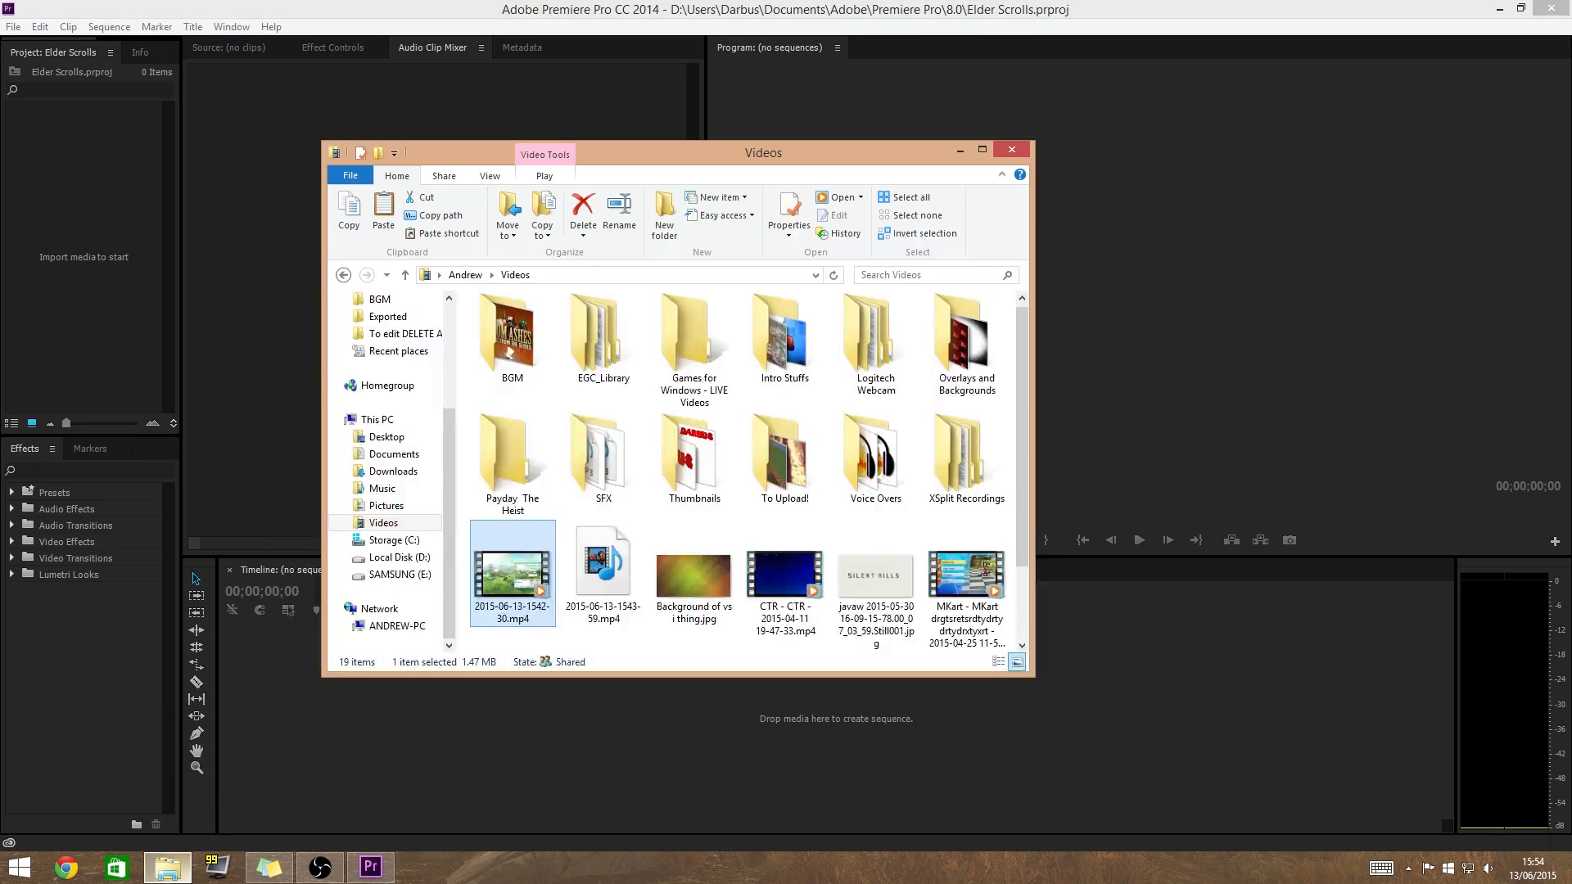
left_click_drag(710, 156, 895, 180)
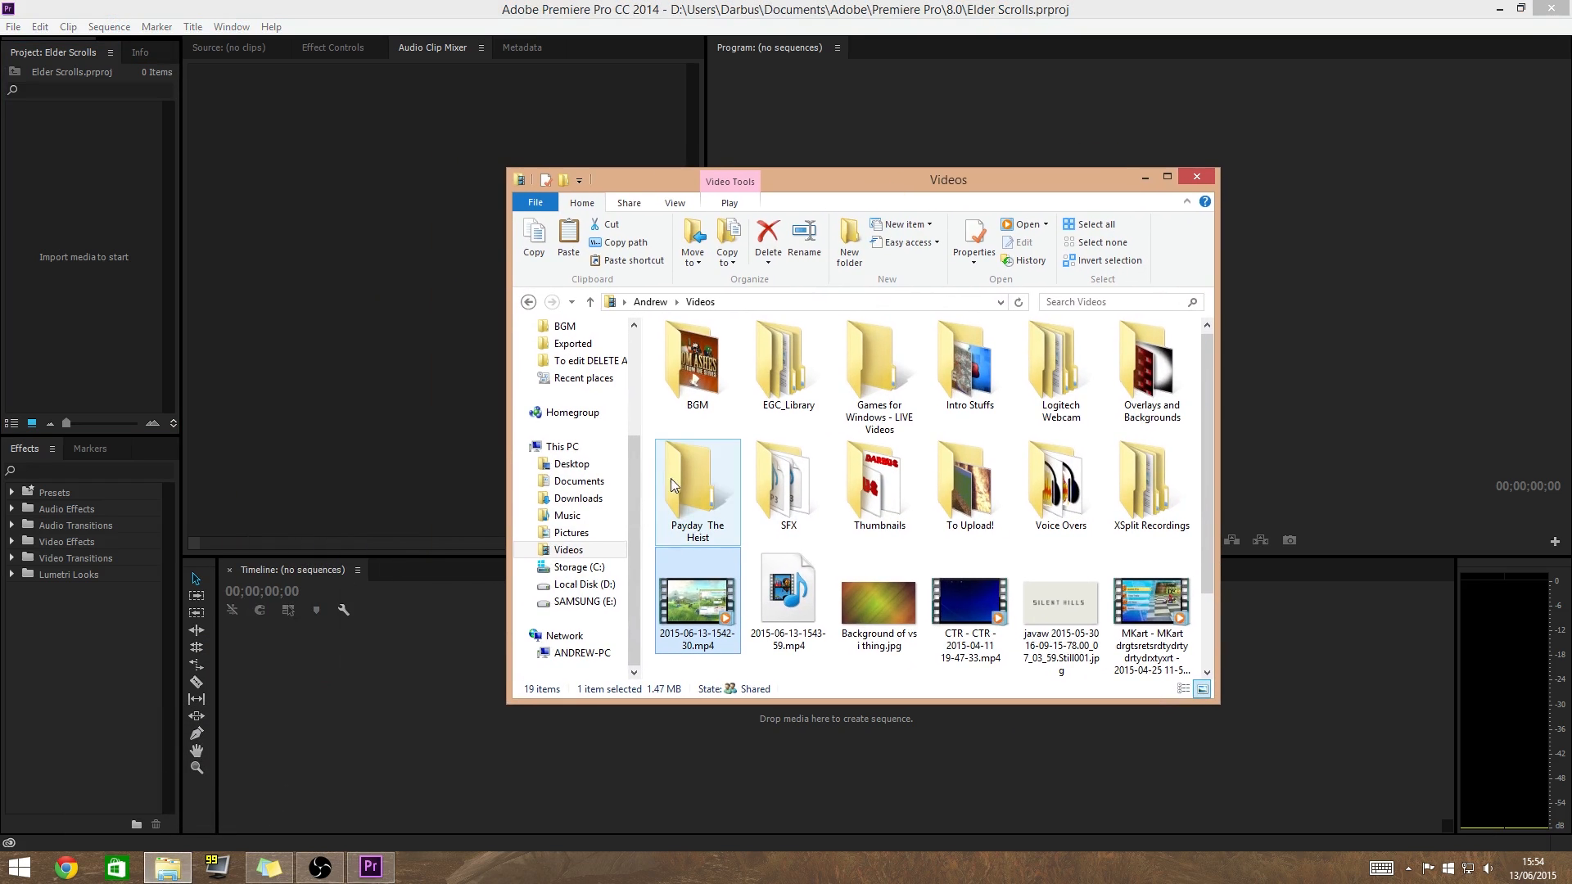
scroll(586, 442, "up", 2)
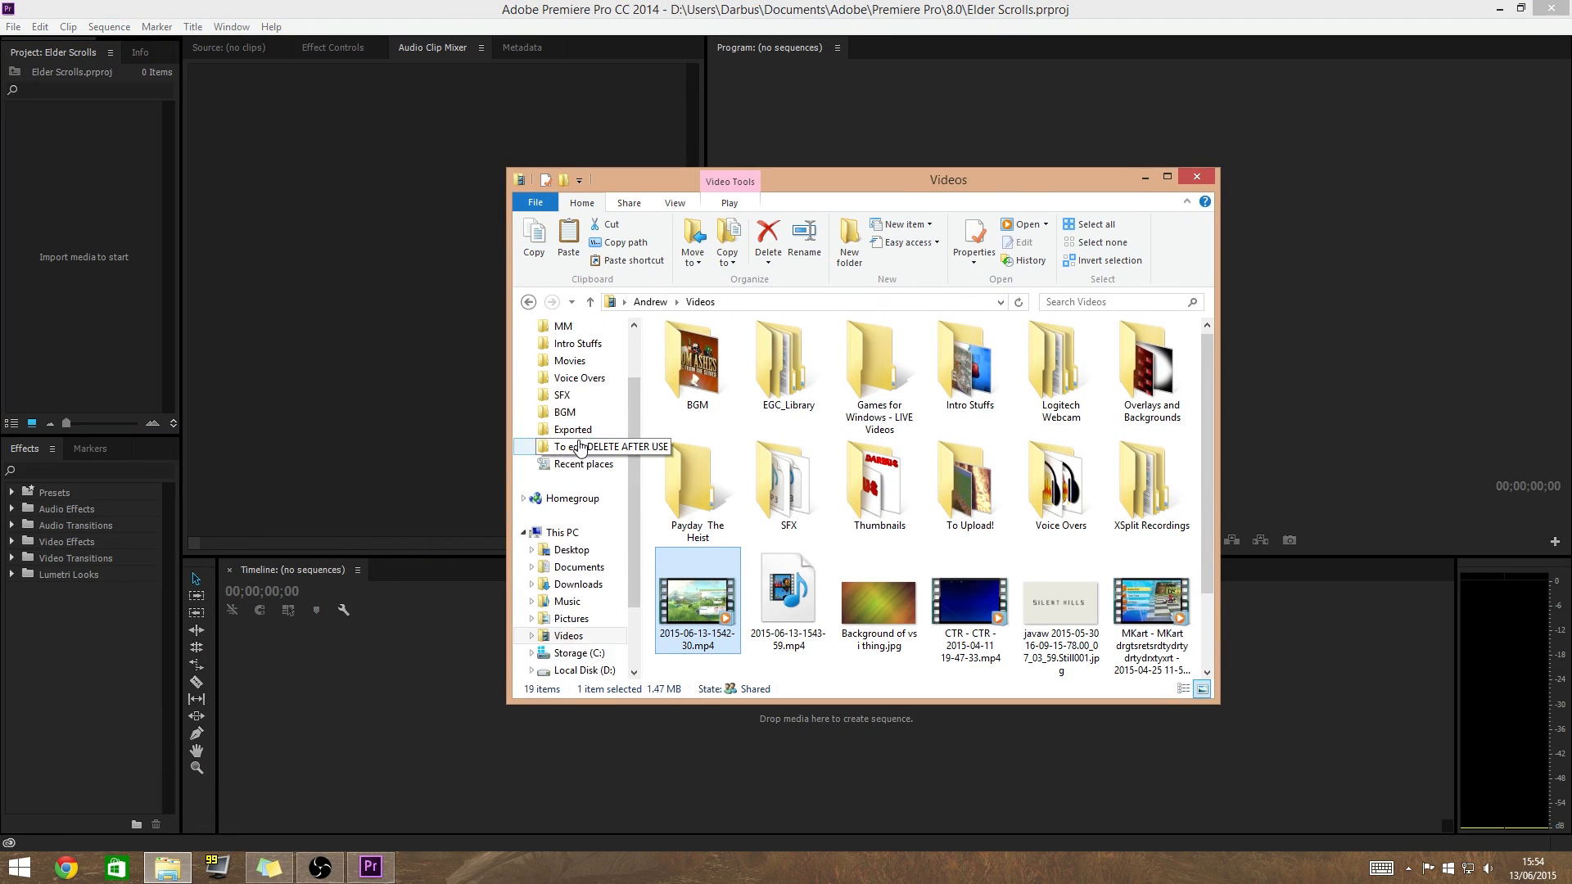
left_click(586, 446)
left_click_drag(712, 509, 877, 877)
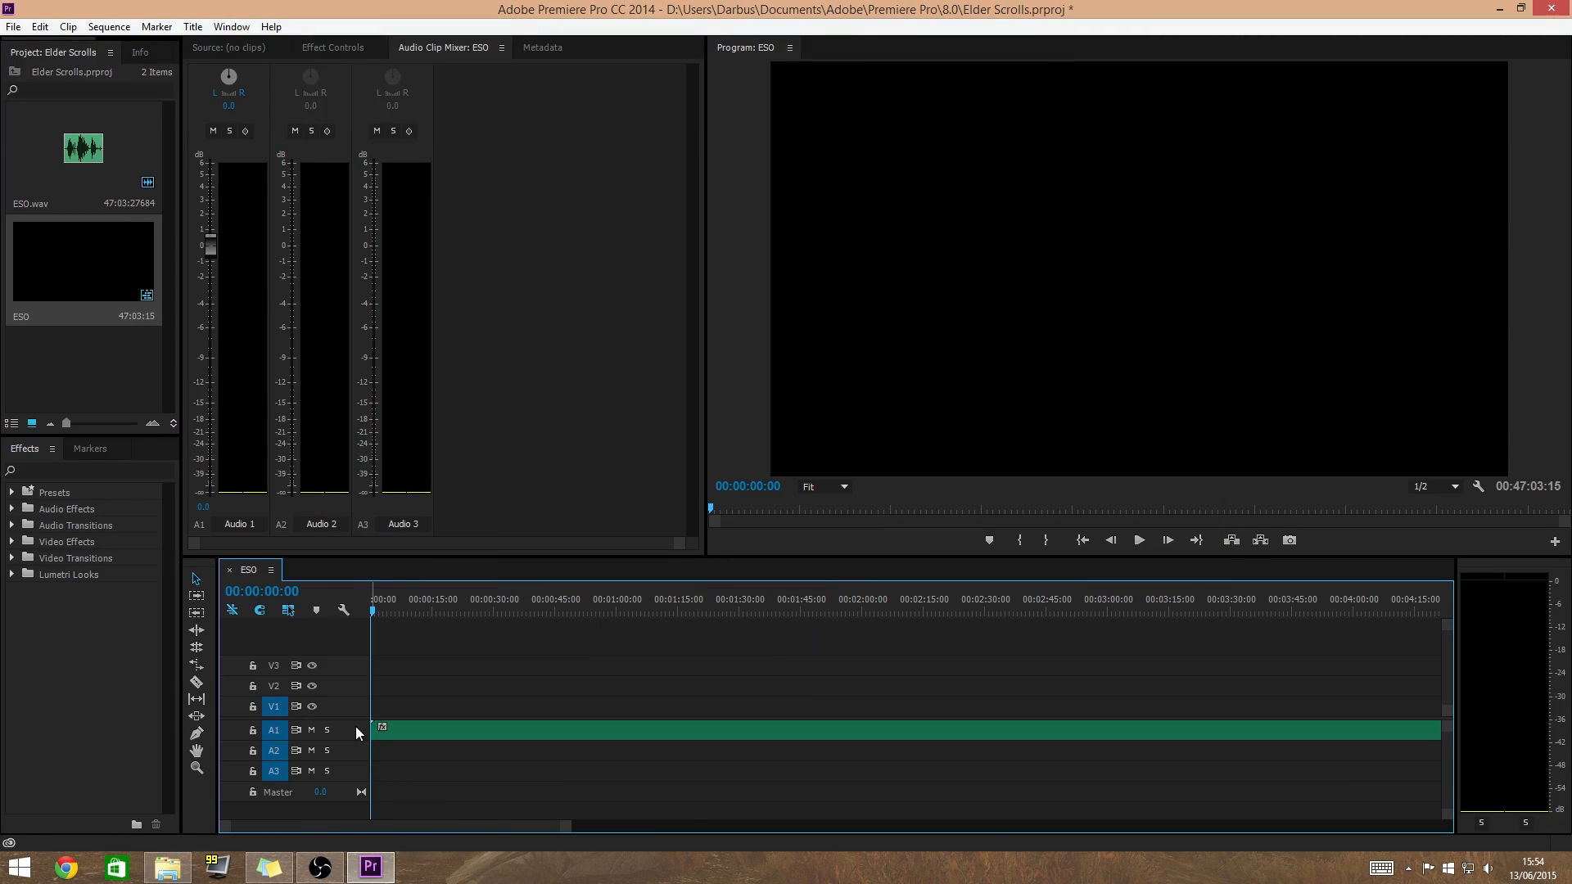
Expand audio track A1 to show its waveform, and play back the passage around 45:35.
double_click(355, 725)
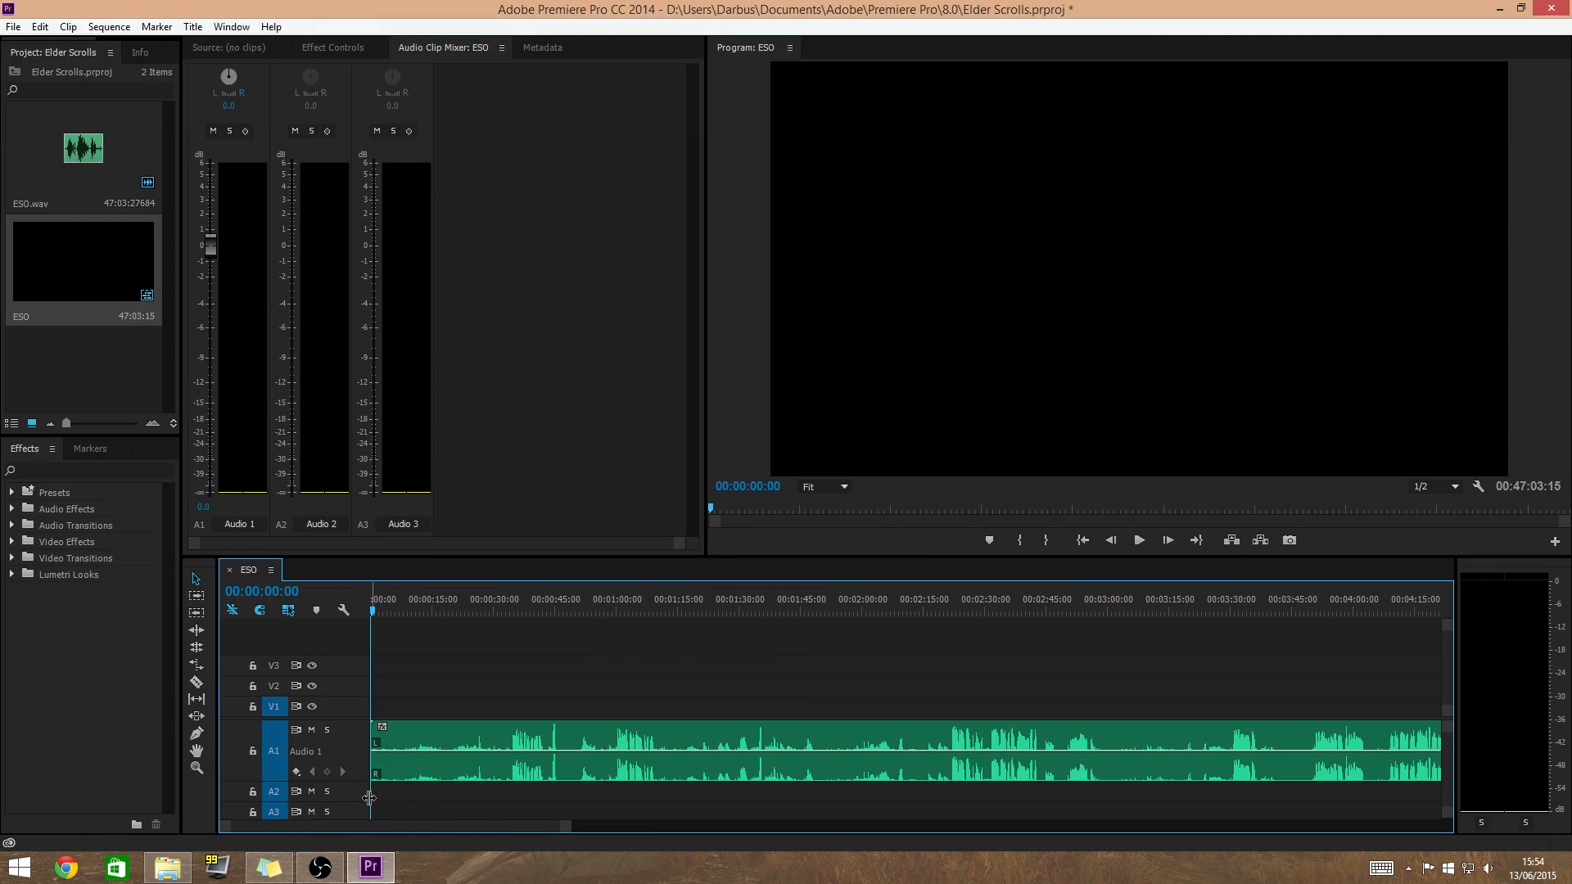
left_click_drag(463, 827, 890, 822)
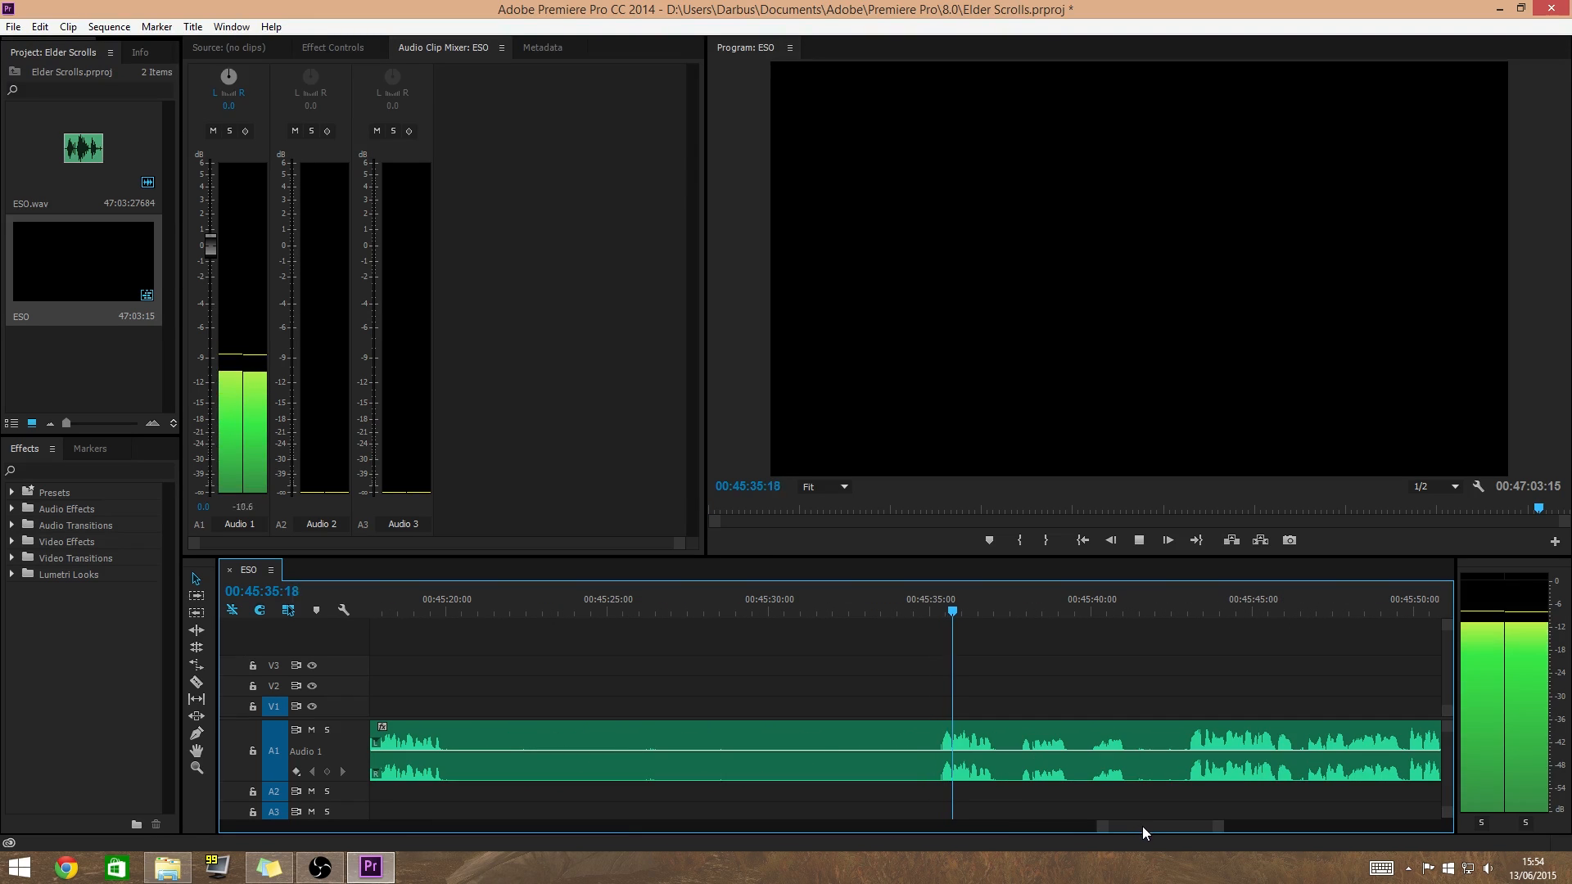
Play back the voice-over passage starting around 45:49 and return the playhead to its beginning.
left_click_drag(1142, 827, 1146, 826)
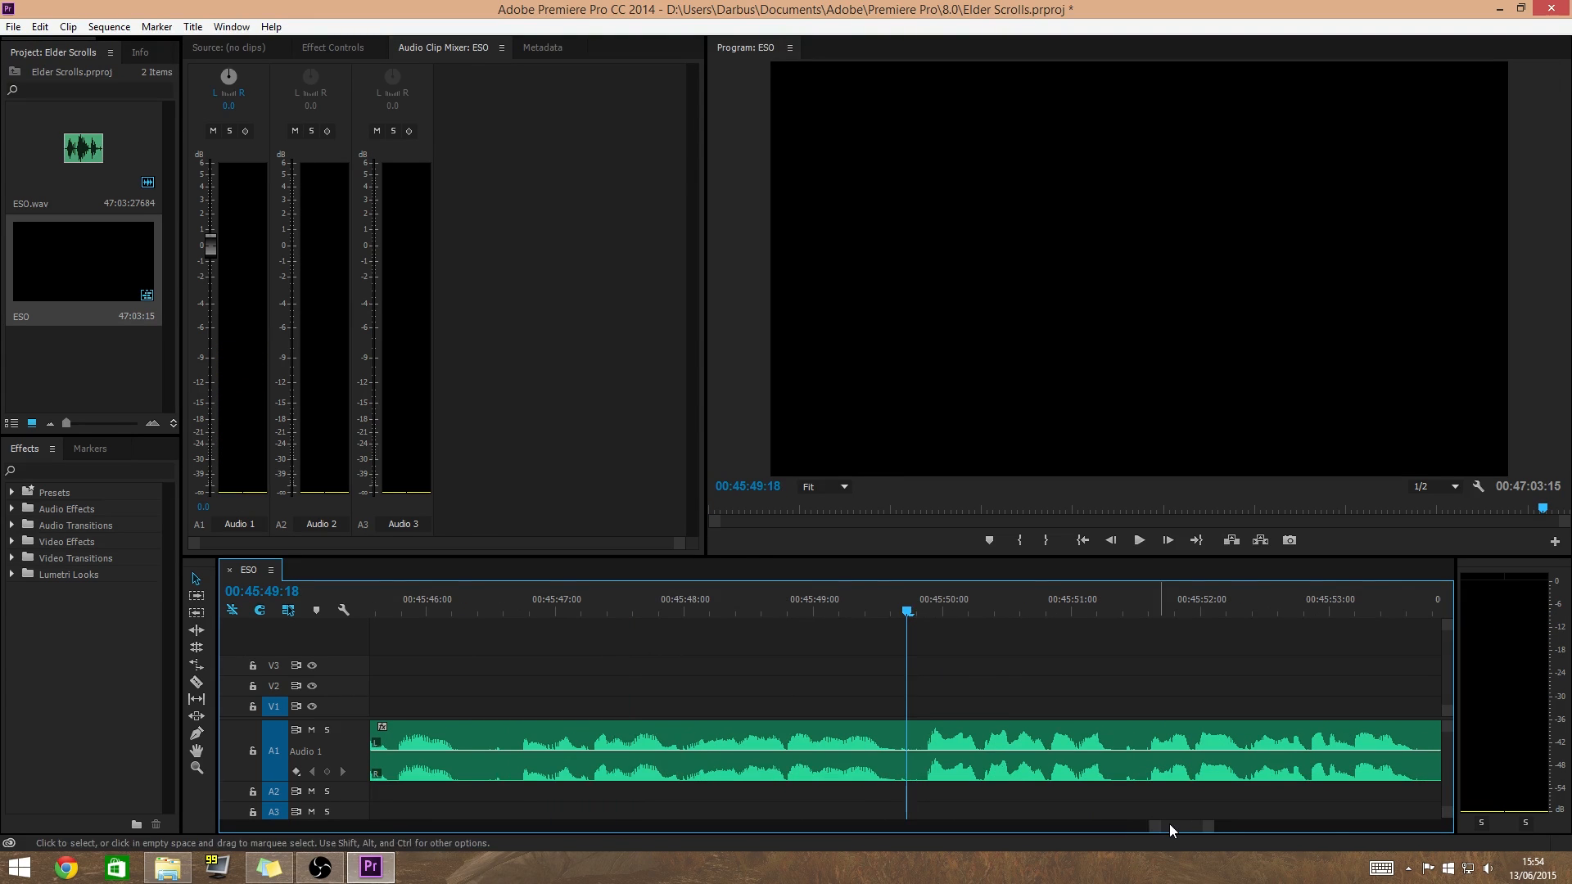
left_click_drag(1169, 823, 1170, 824)
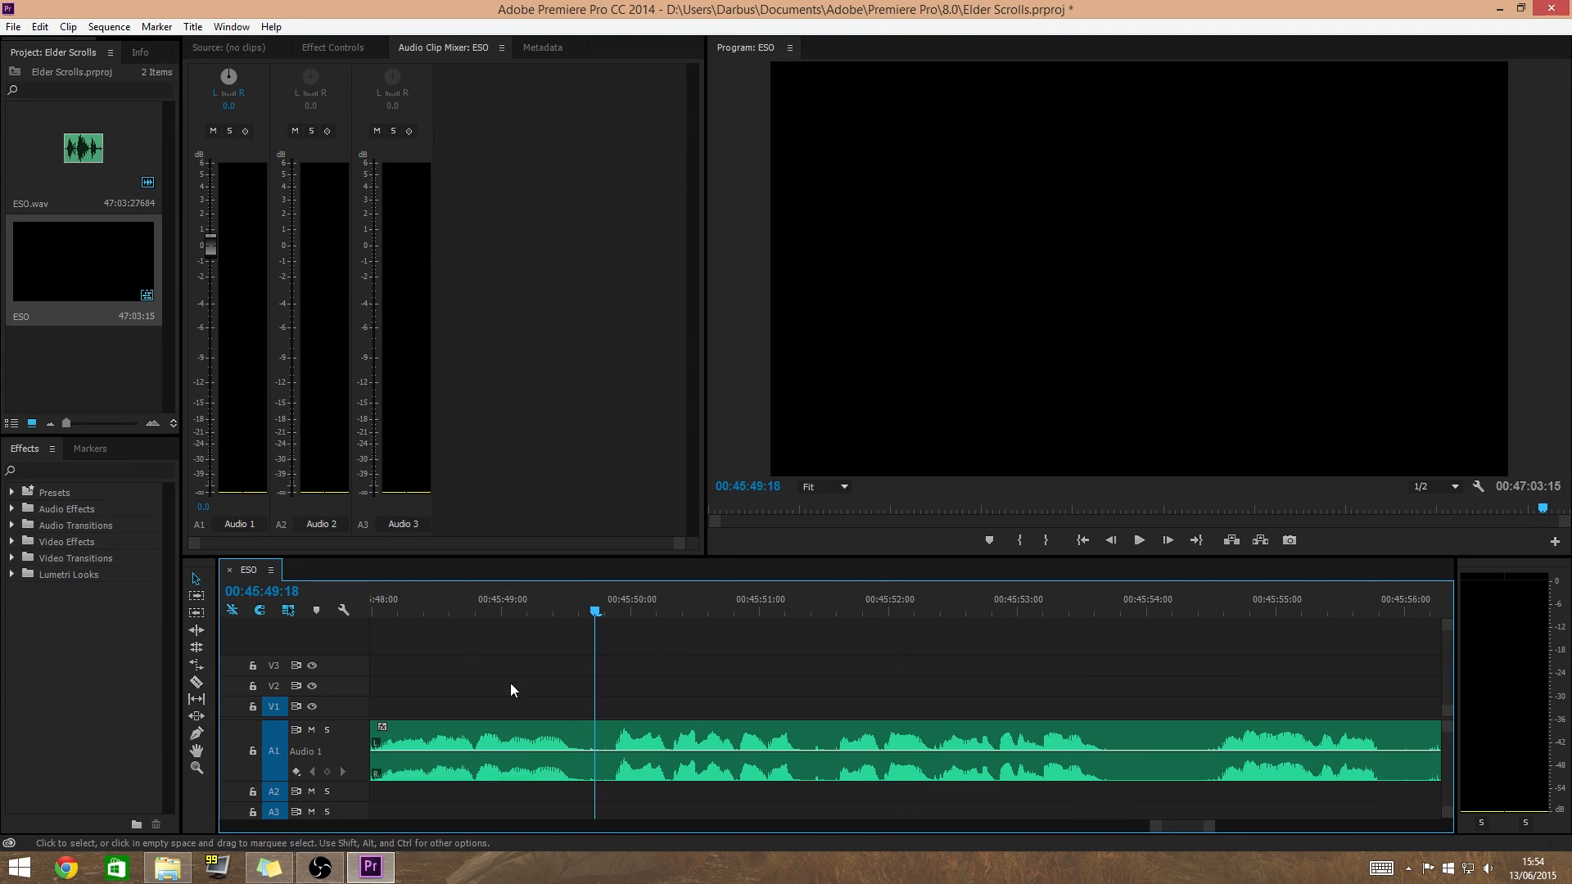
key("space")
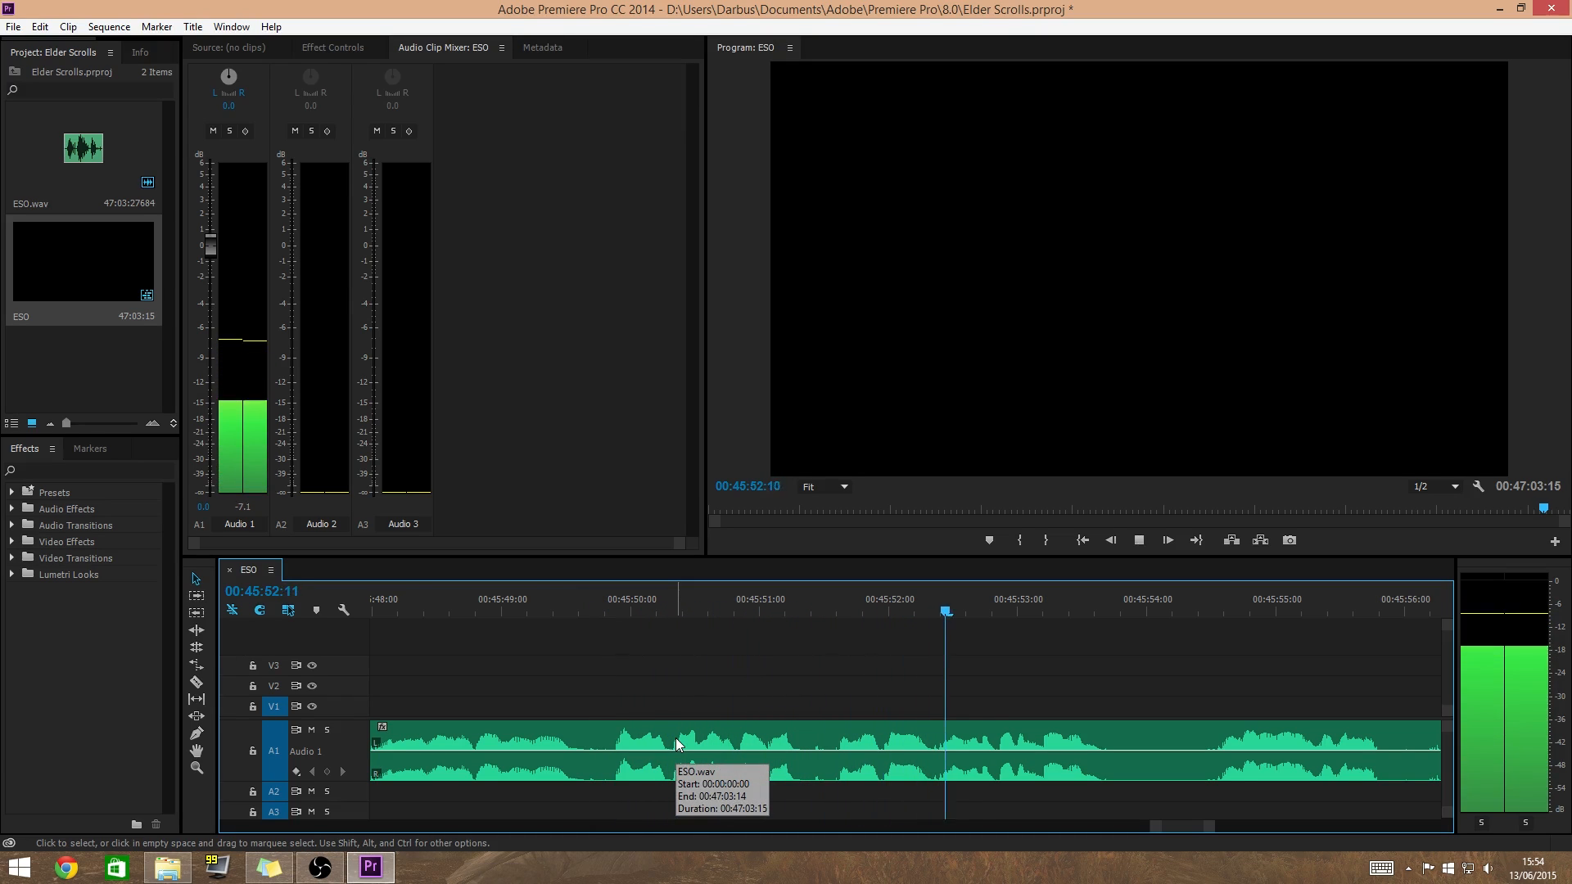
left_click(606, 606)
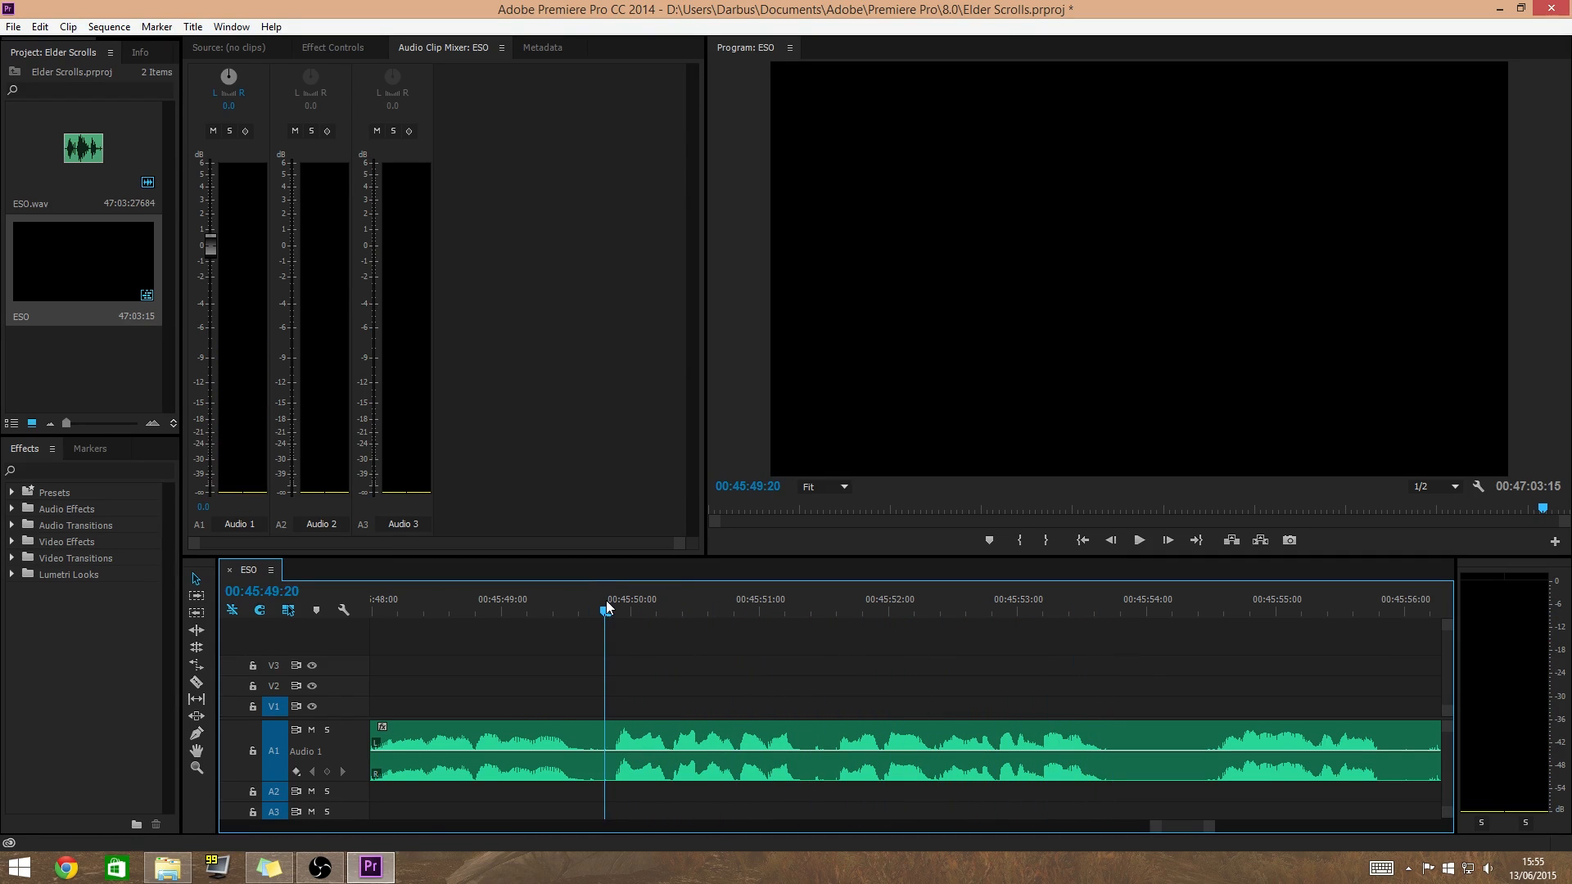
Find the Dynamics effect, apply it to the ESO.wav clip with the soft compression preset, and open its custom setup.
left_click(74, 470)
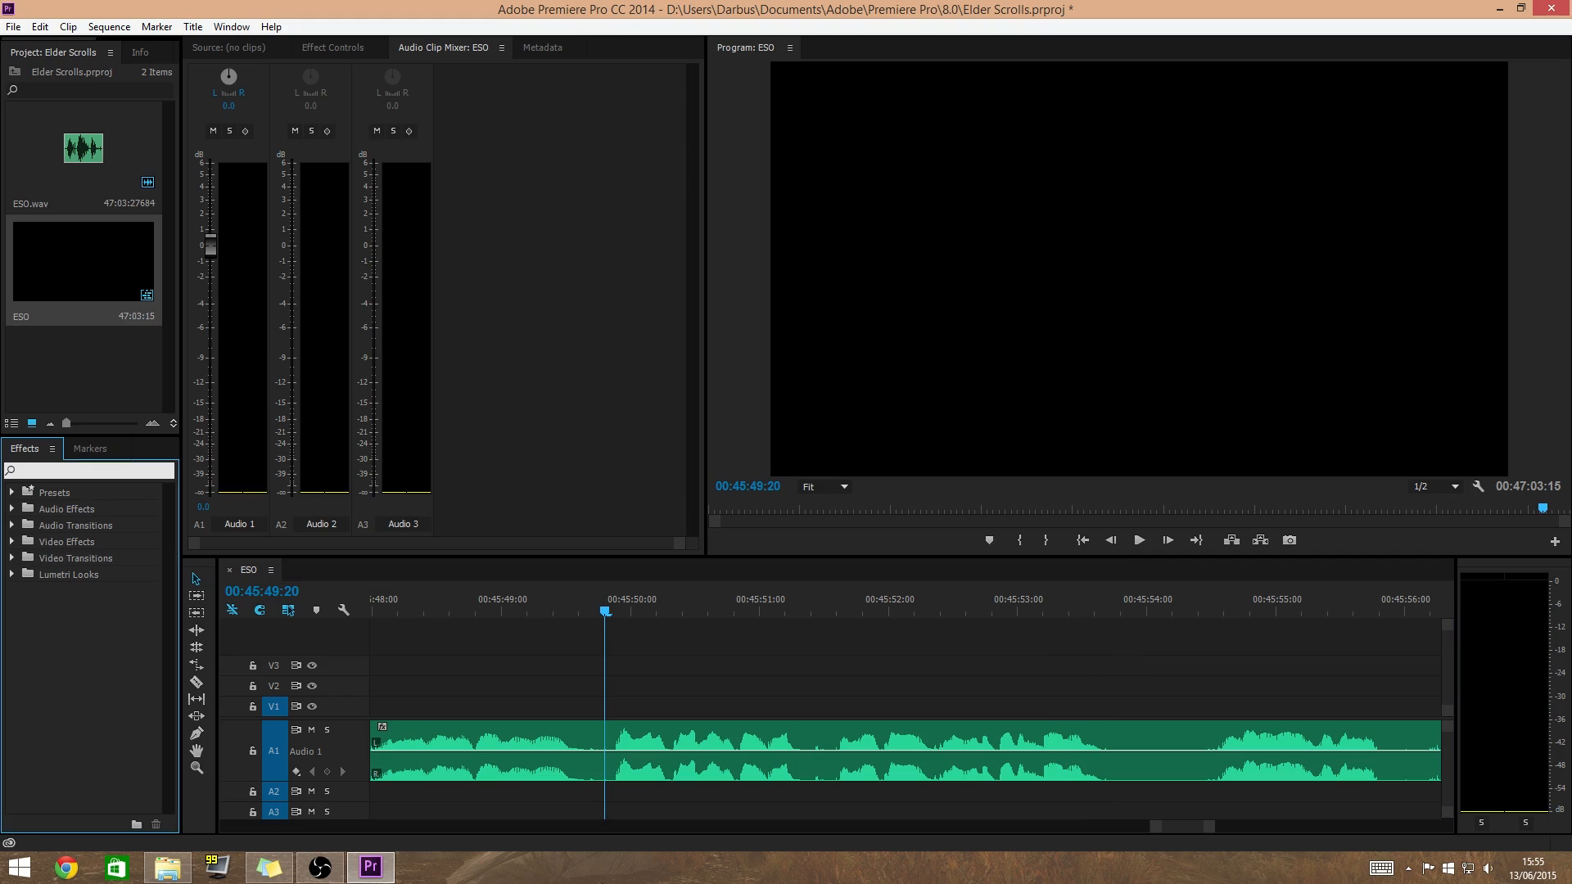
type("dyan8")
key("BackSpace")
type("nami")
left_click(572, 742)
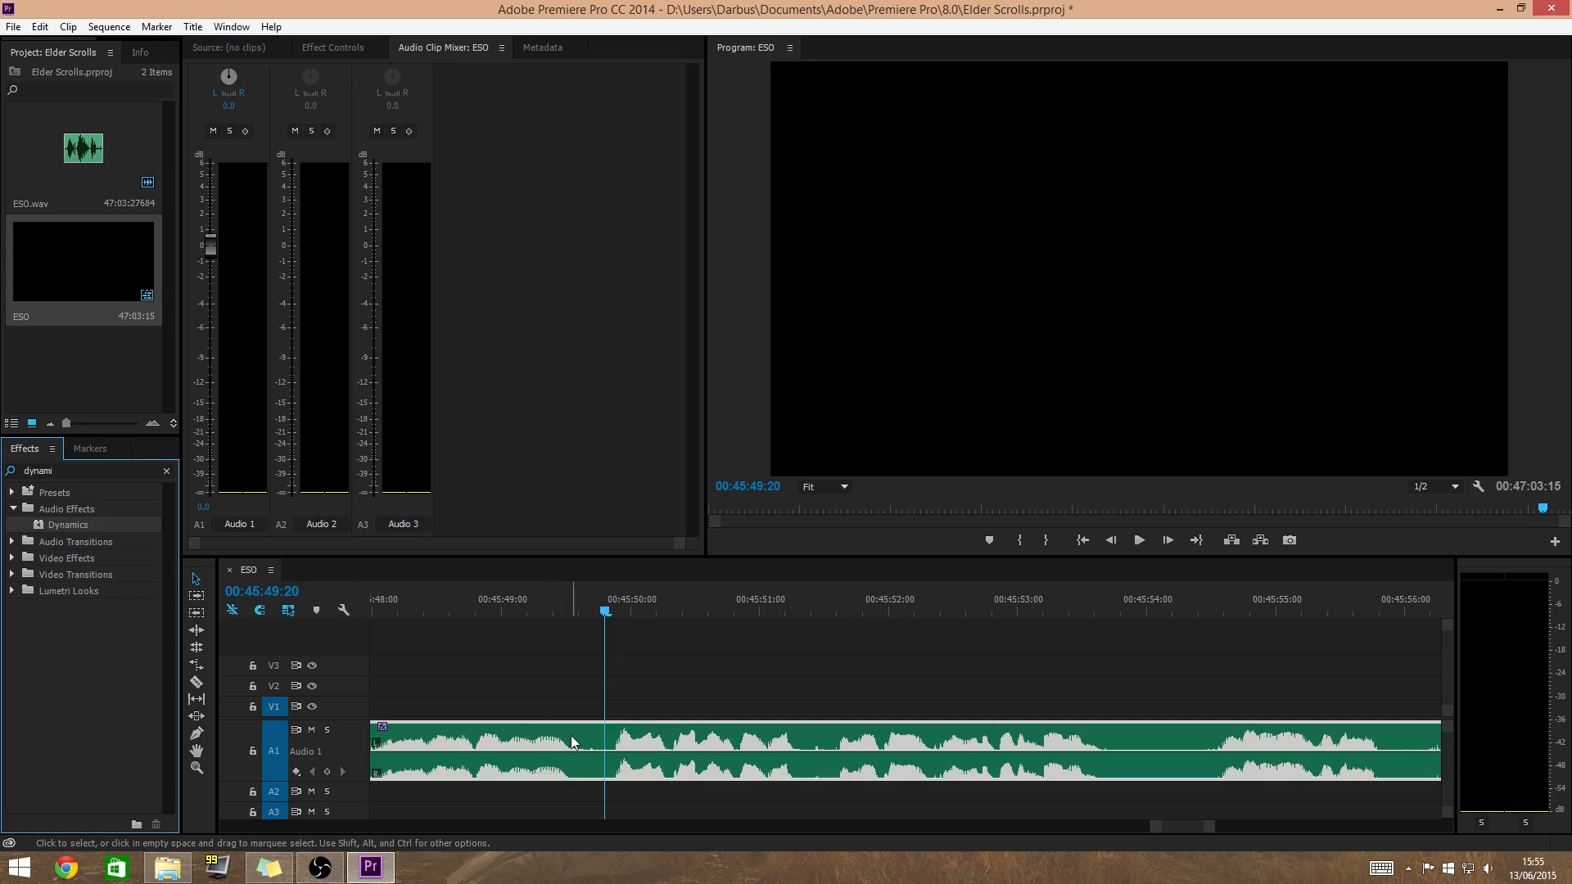
left_click(312, 47)
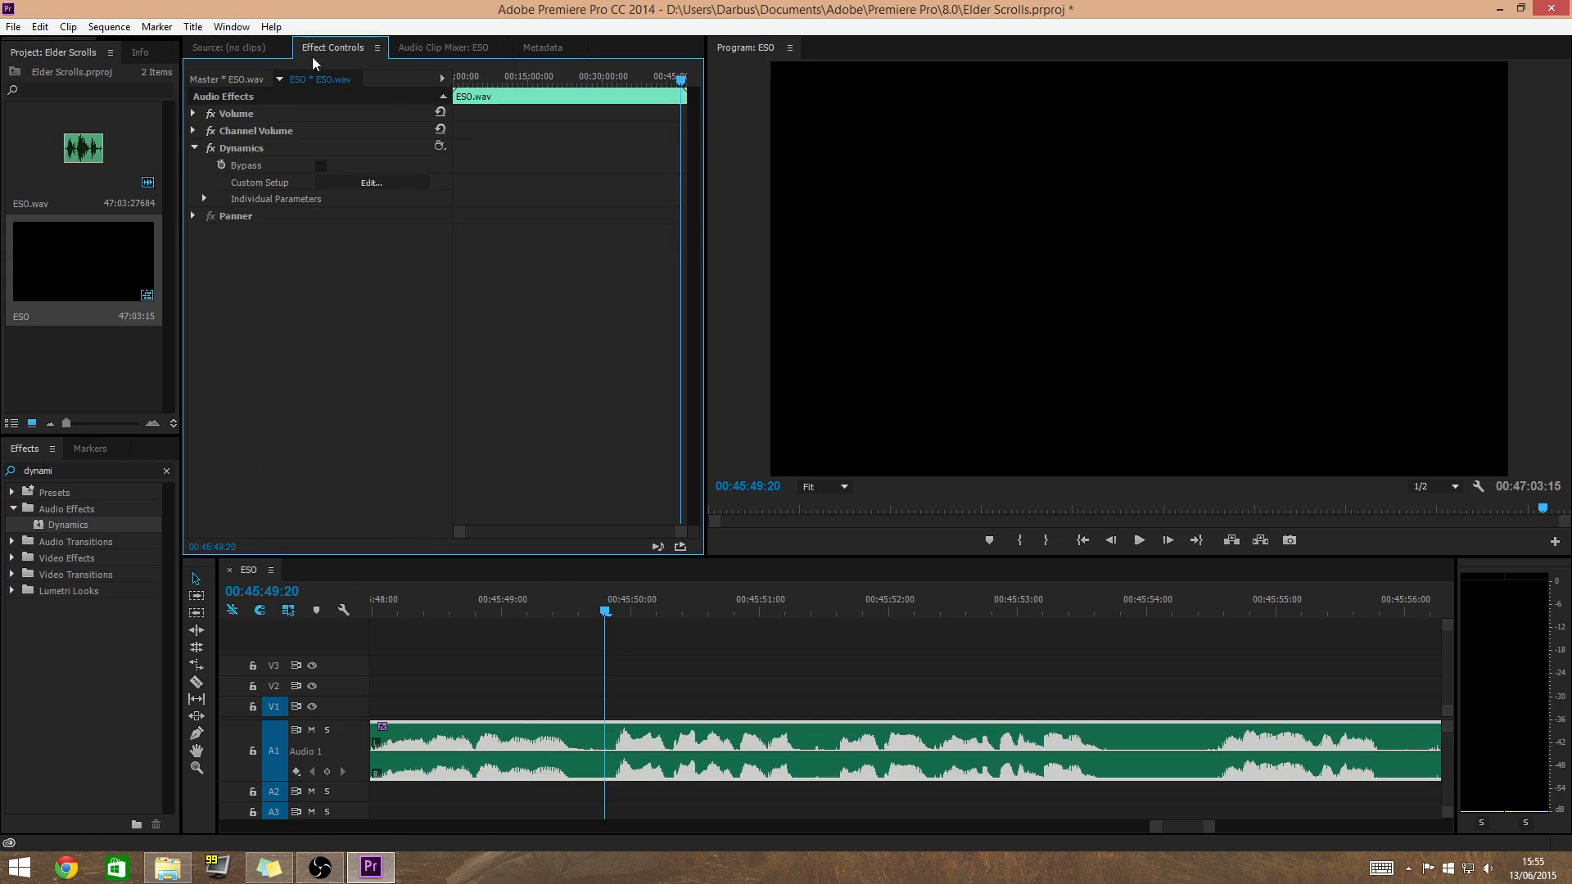
left_click(372, 182)
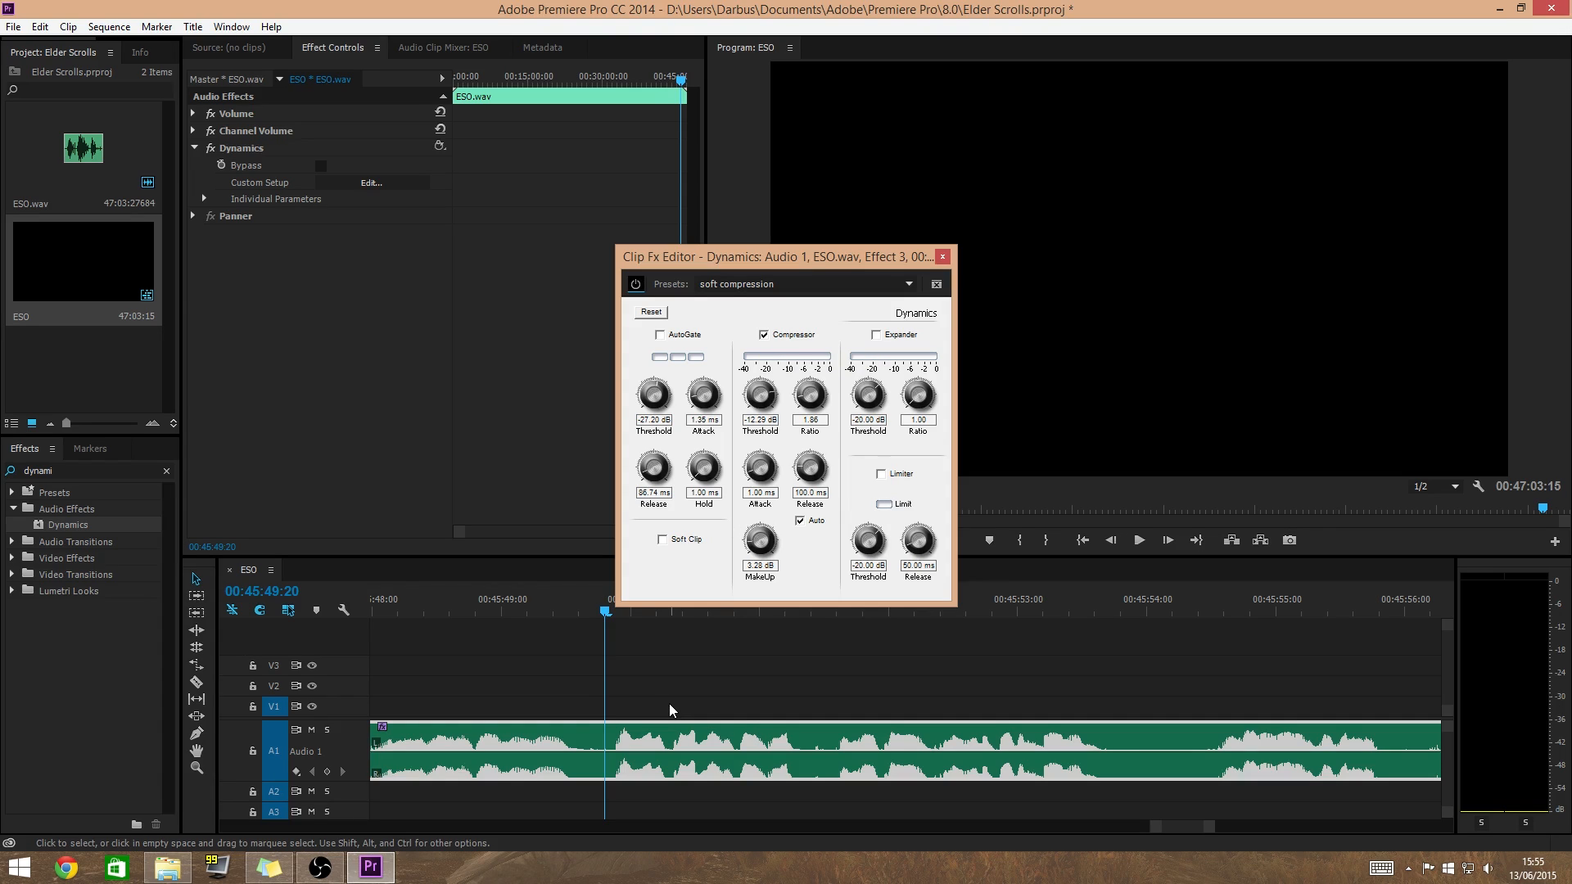
Set the Dynamics compressor's threshold to -22 dB and its ratio to 4.
key("Tab")
key("BackSpace")
type("-22")
key("Tab")
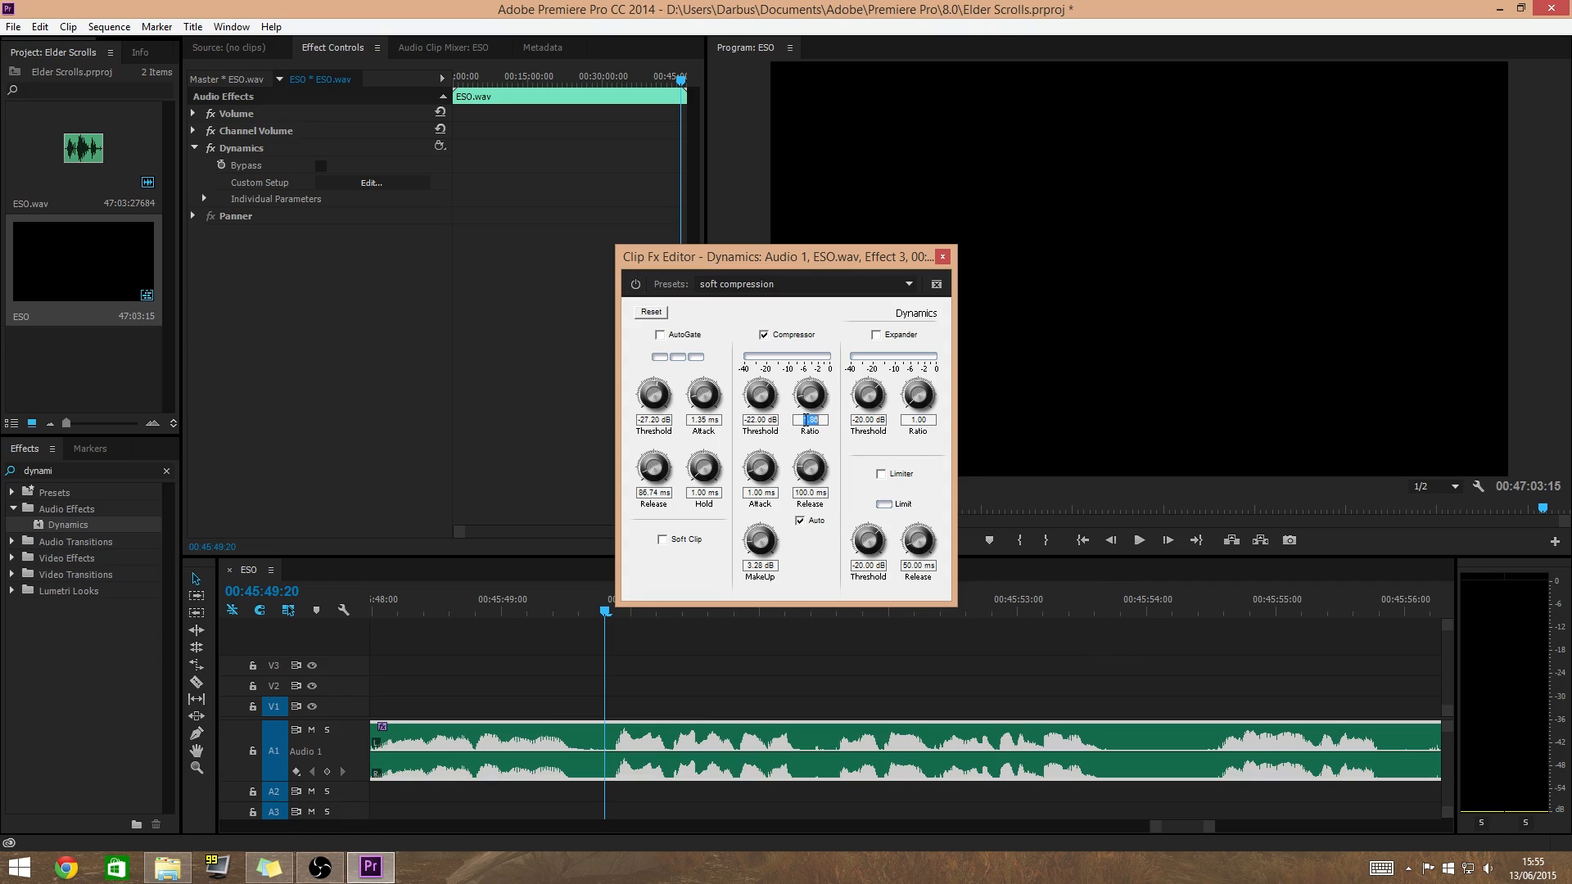
type("4")
key("Return")
Play back the compressed passage from just before 45:50 and return the playhead to its beginning.
left_click(554, 609)
key("space")
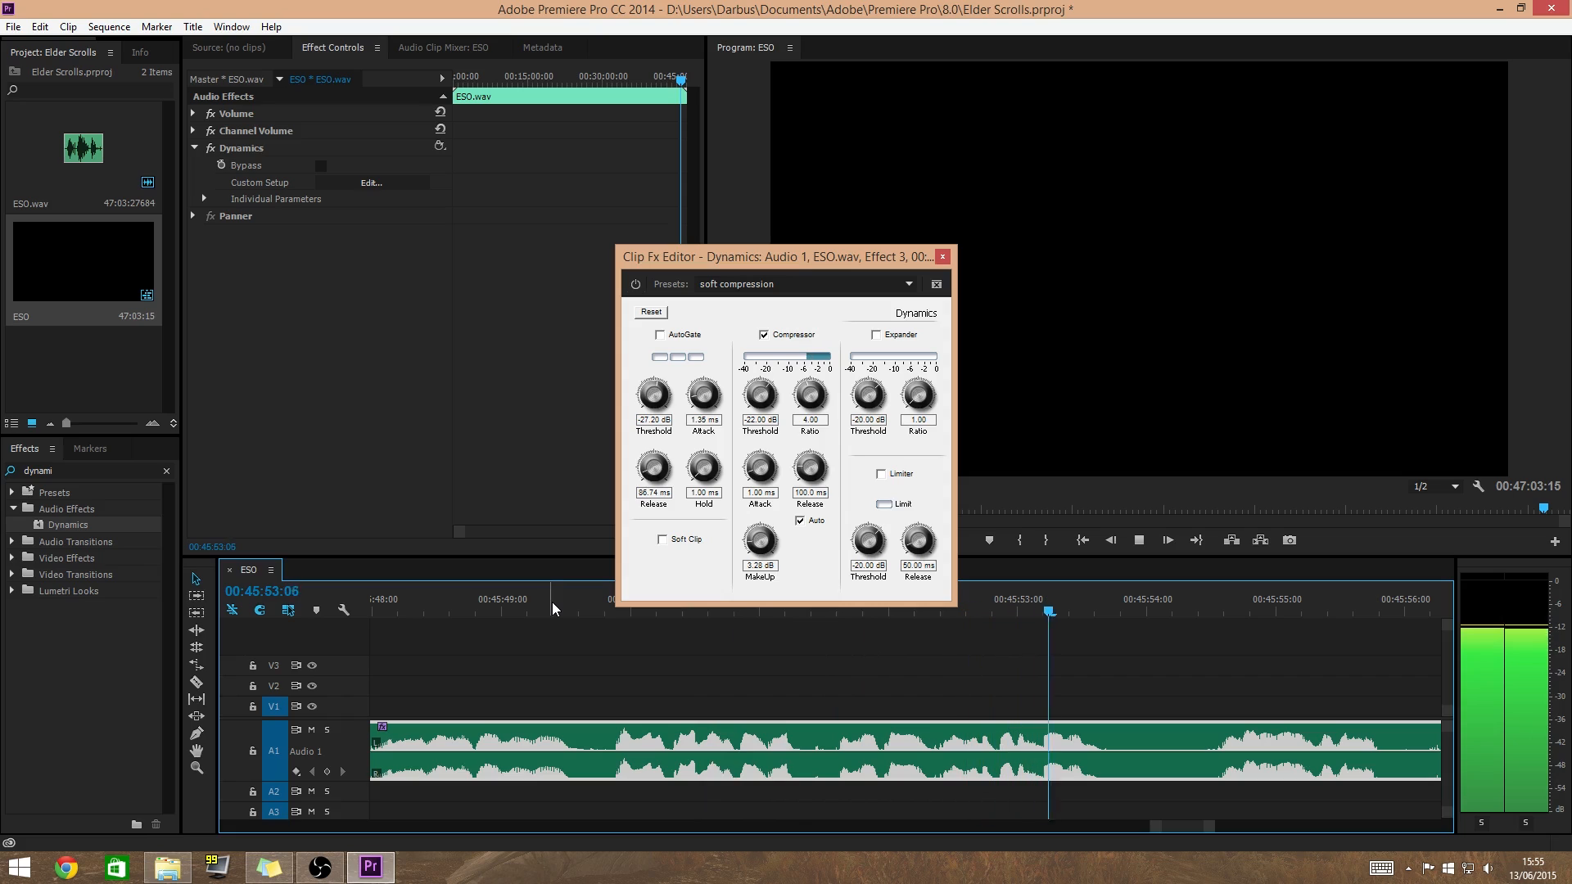
left_click(595, 611)
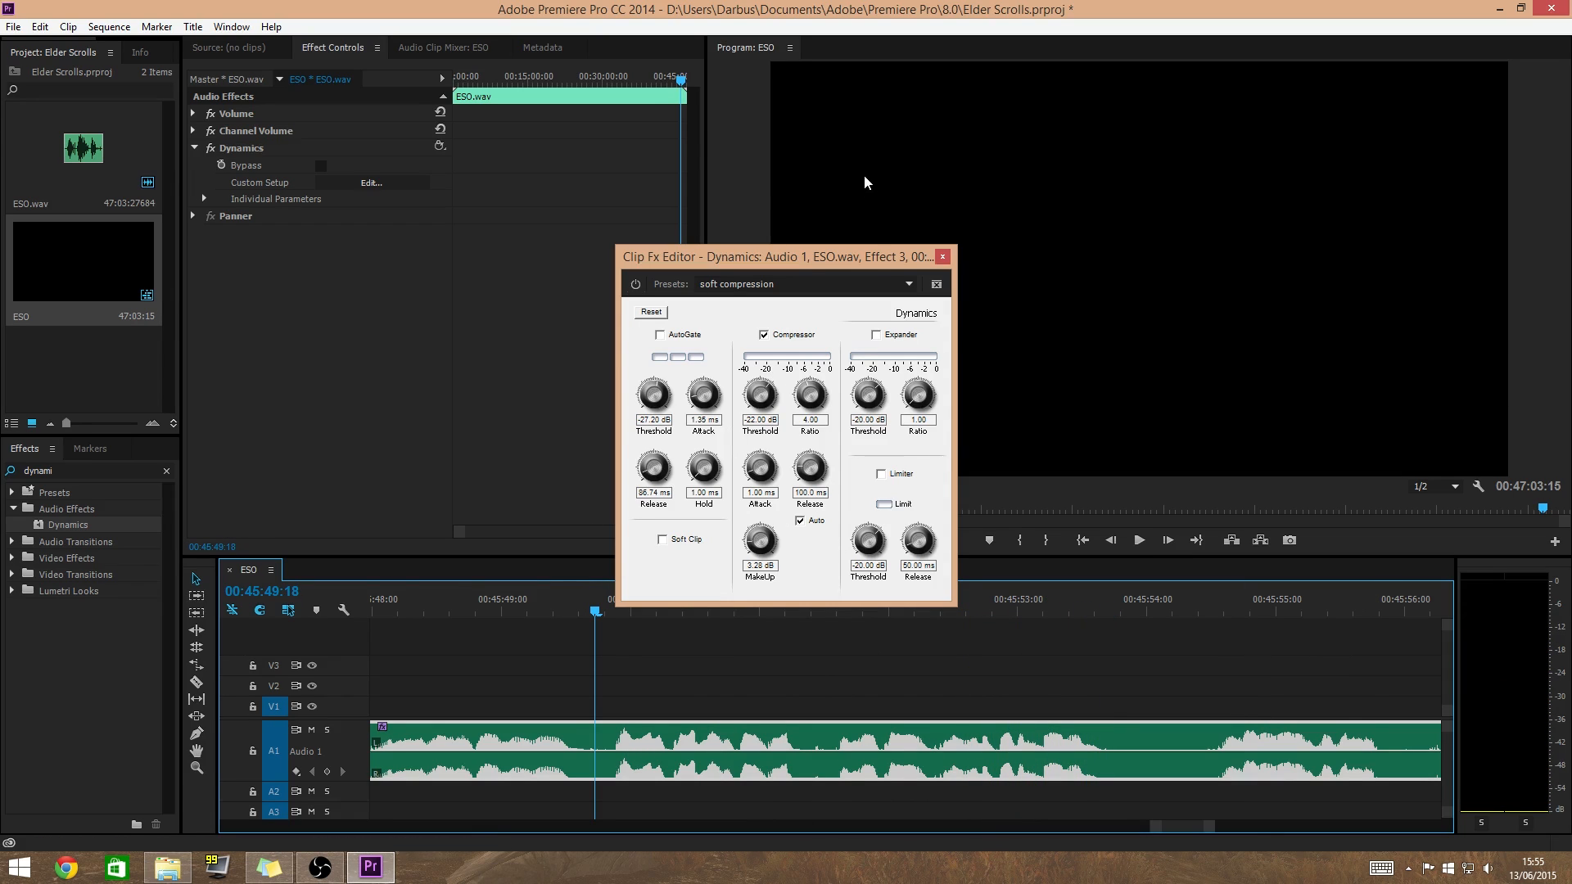
Enable the Expander in the clip's Dynamics setup and close the effect editor.
left_click_drag(853, 256, 751, 205)
left_click(839, 208)
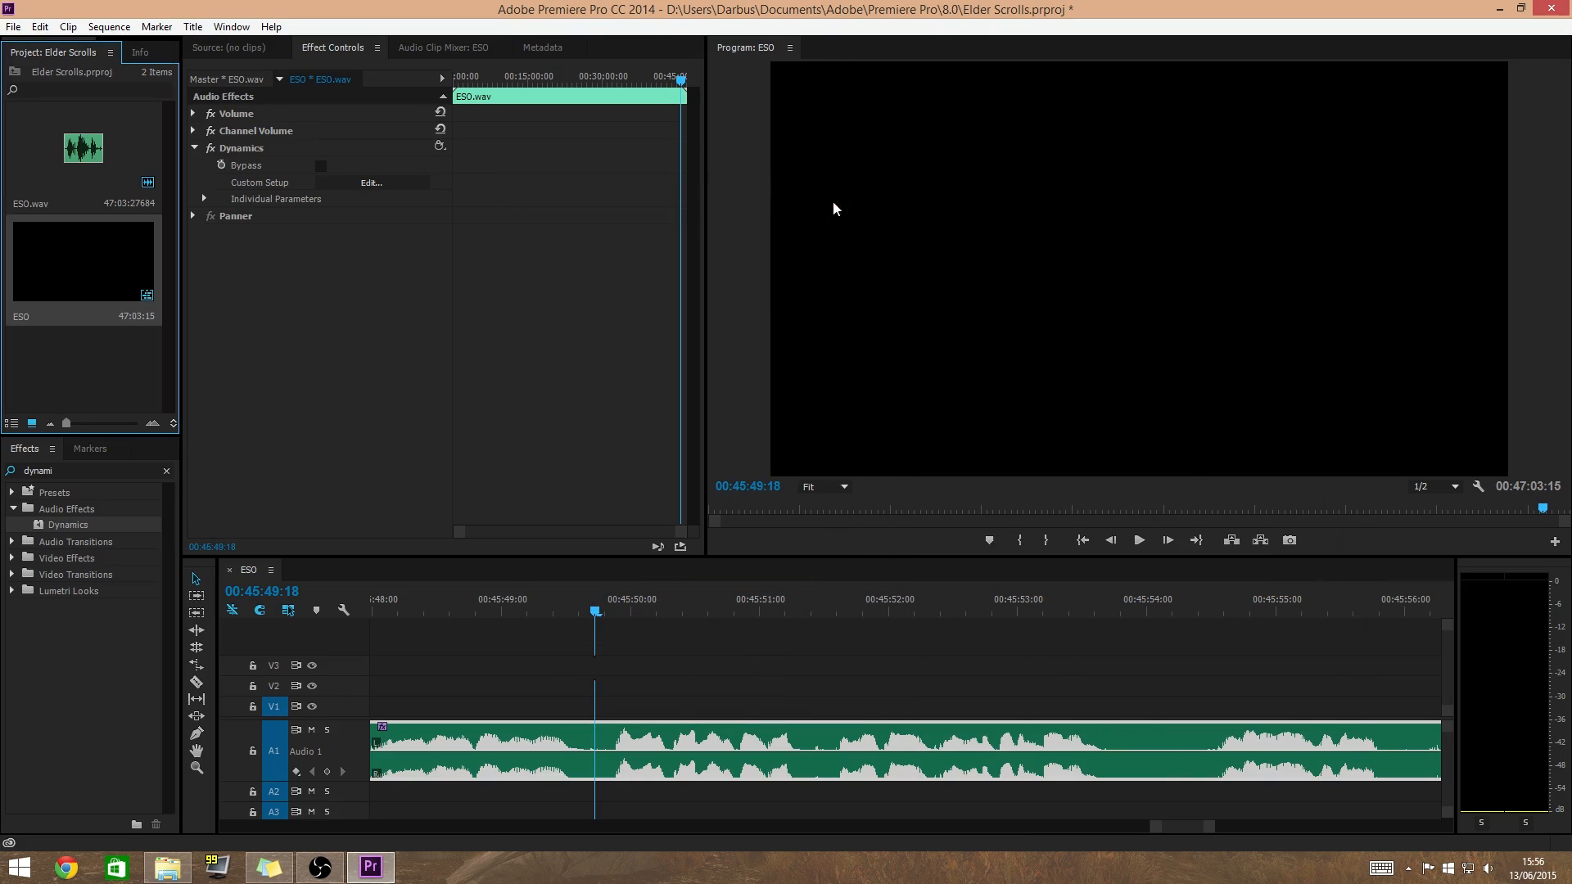
left_click(367, 183)
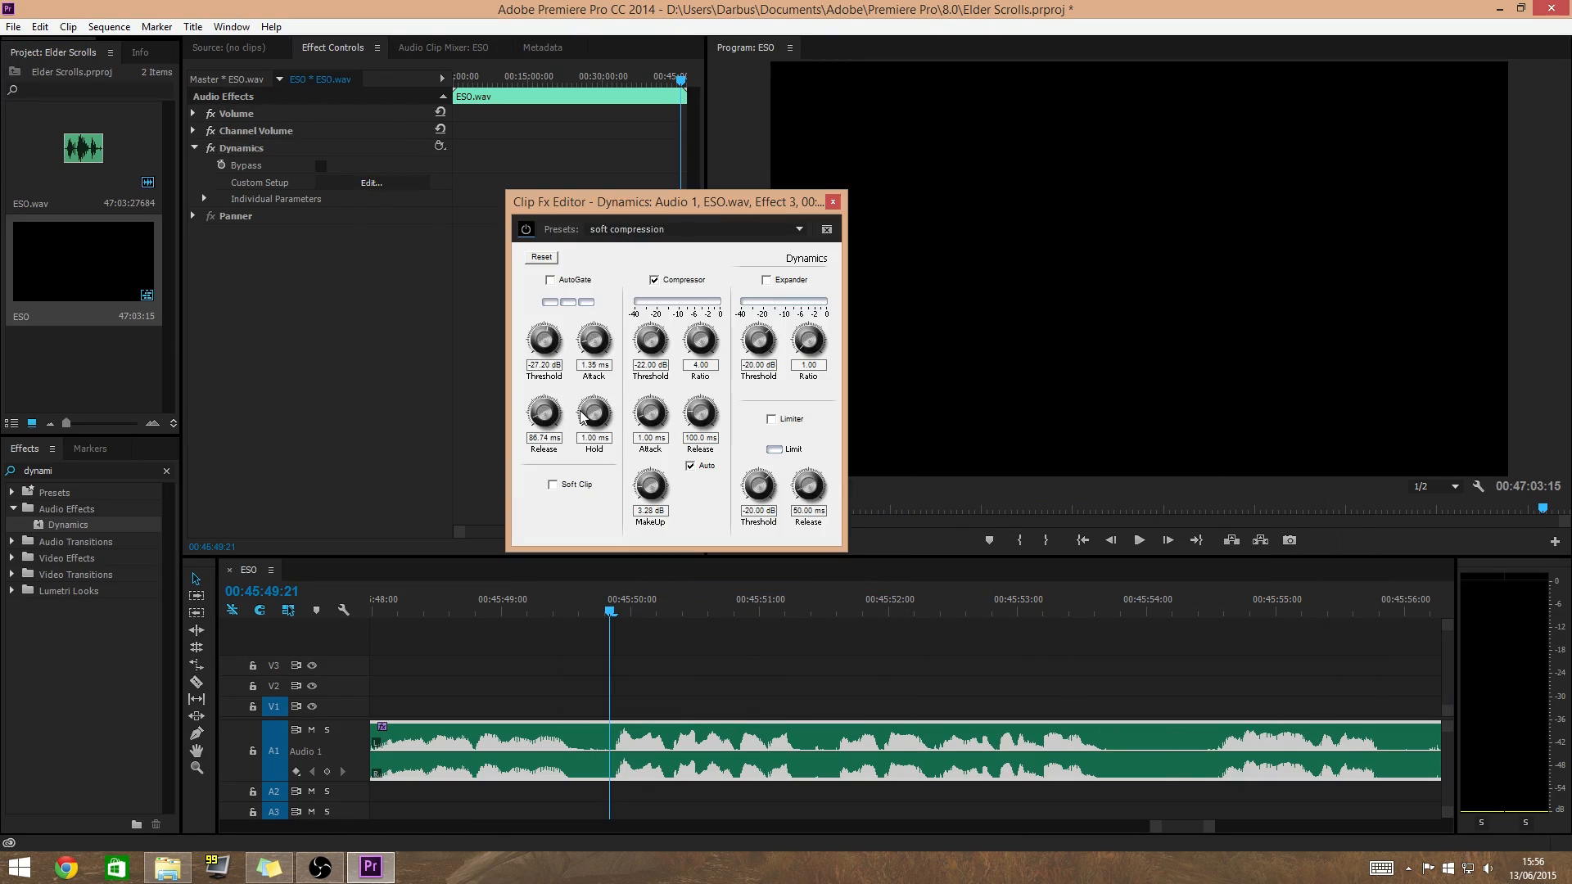
left_click(766, 280)
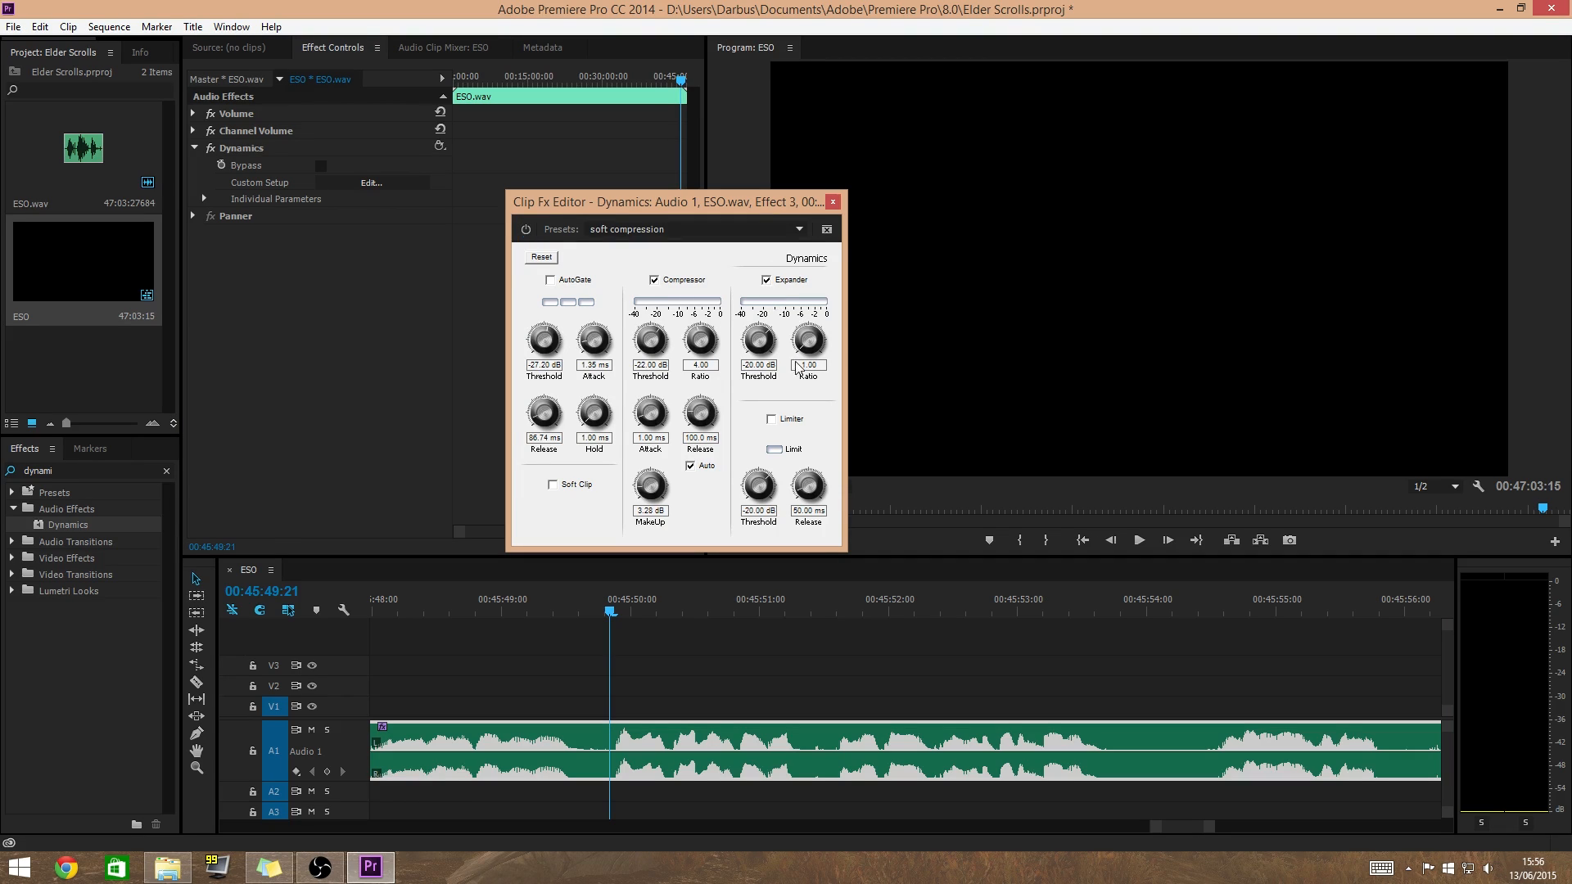
left_click(833, 202)
Clear the Dynamics effect from the ESO.wav clip, apply Dynamics to it again, and play the clip.
right_click(239, 148)
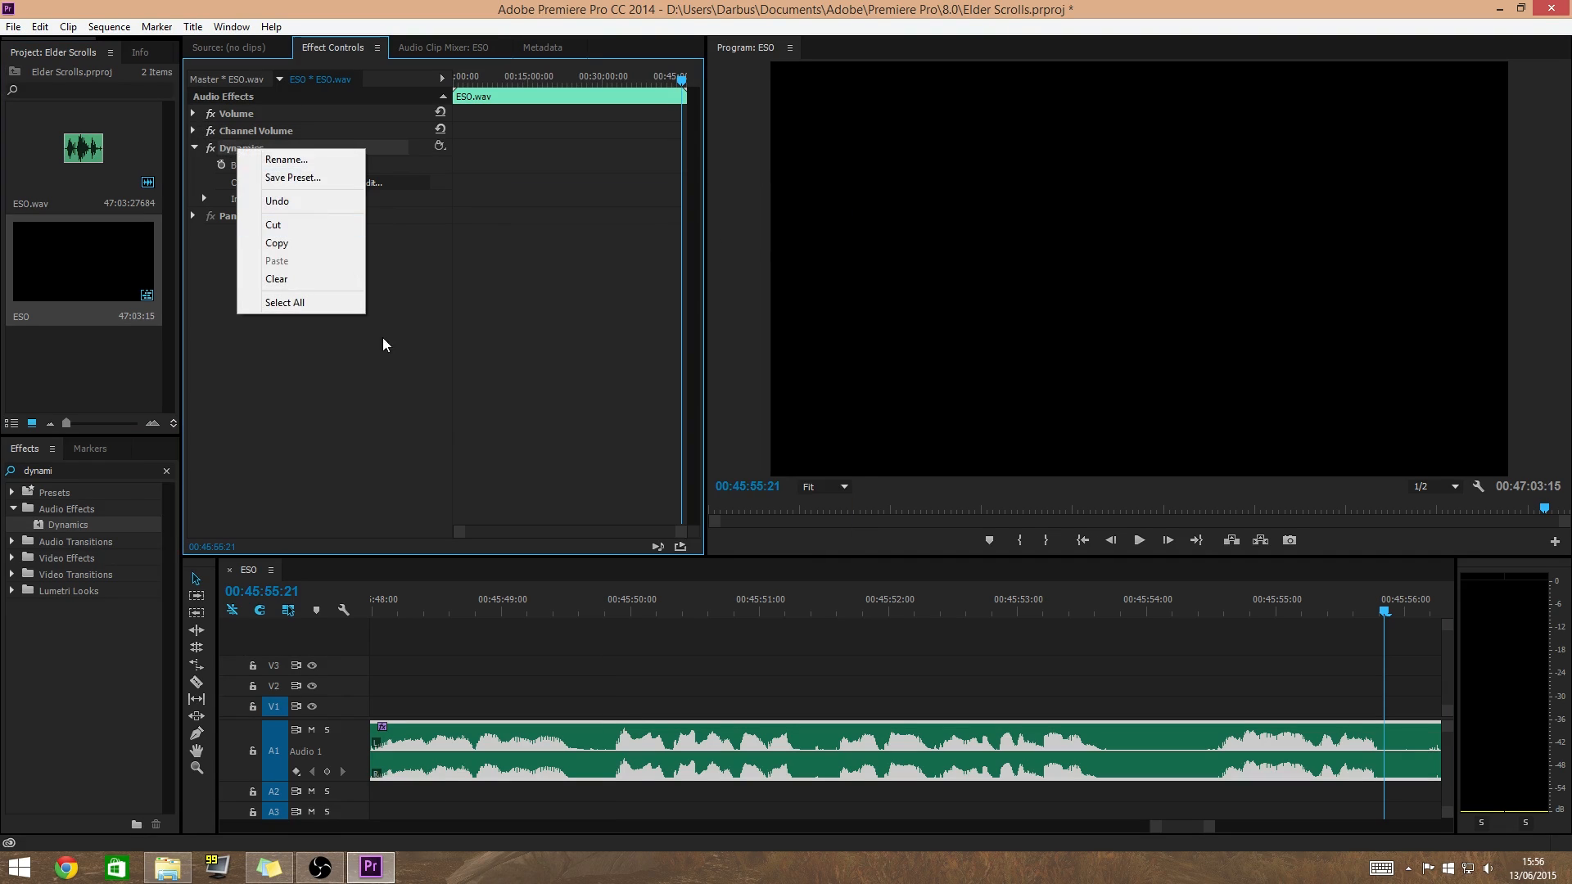
left_click(309, 280)
left_click_drag(64, 525, 474, 460)
key("space")
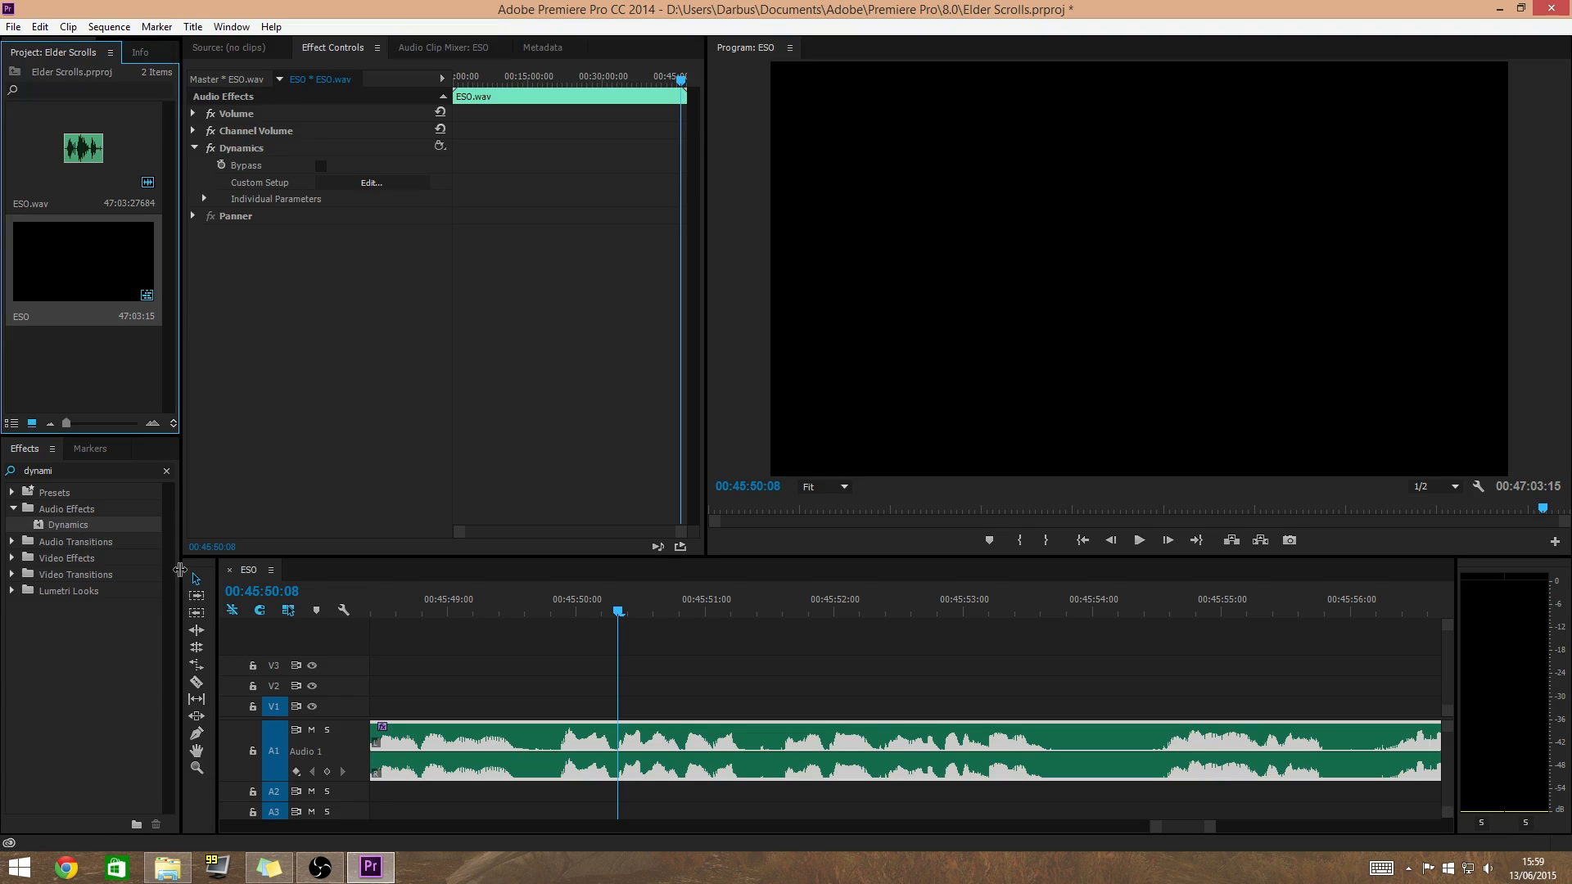
left_click(319, 867)
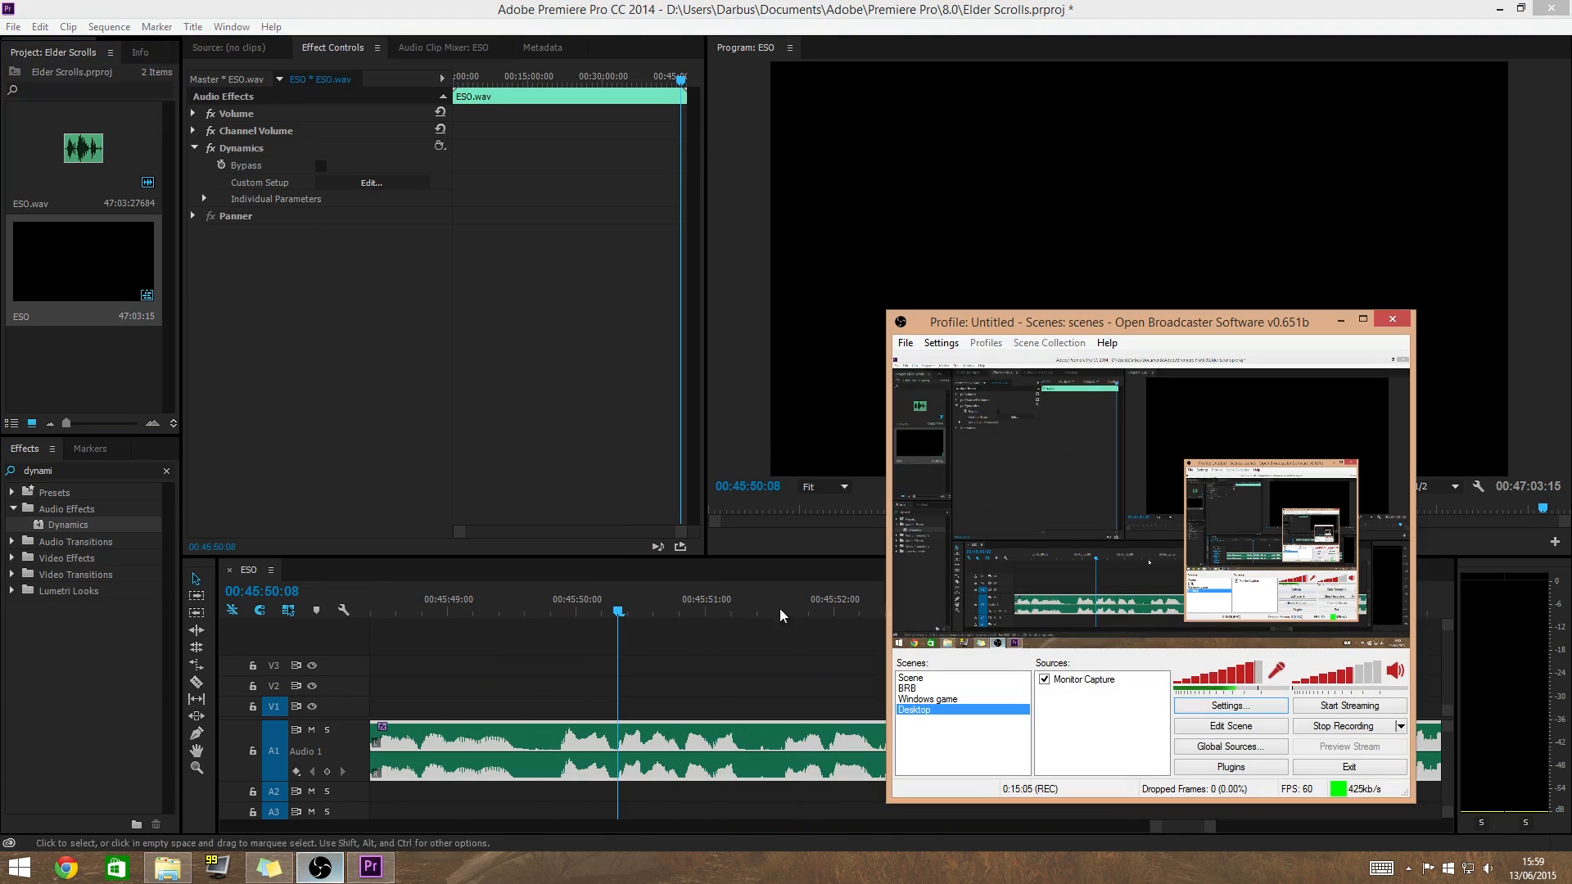
left_click(847, 7)
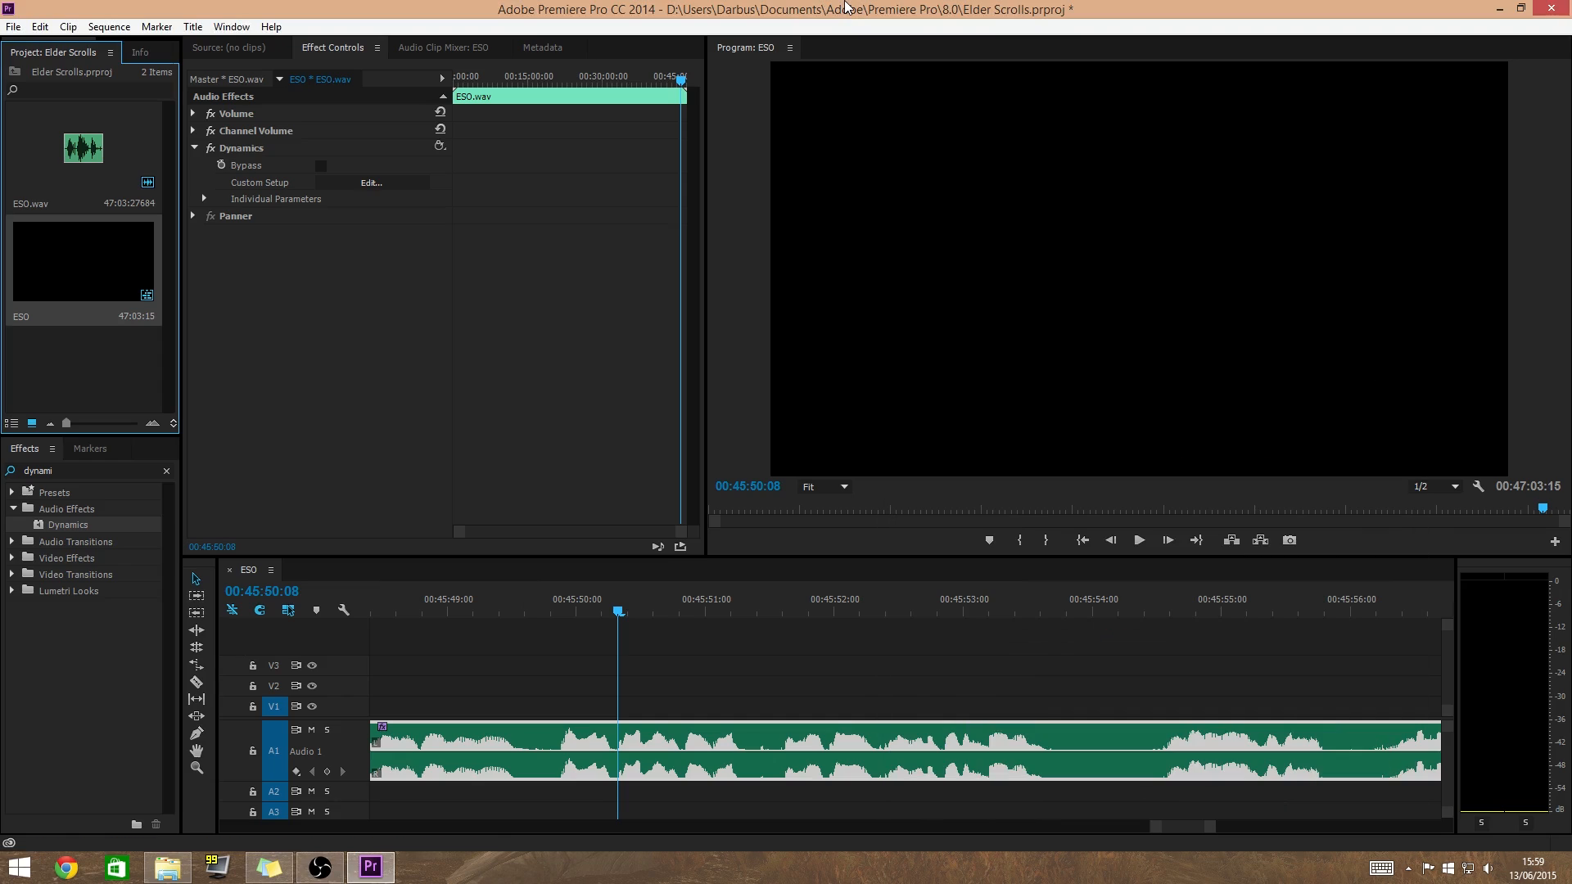
Place the playhead at 00:45:49:21 and open the custom setup of the clip's Dynamics effect.
left_click(556, 614)
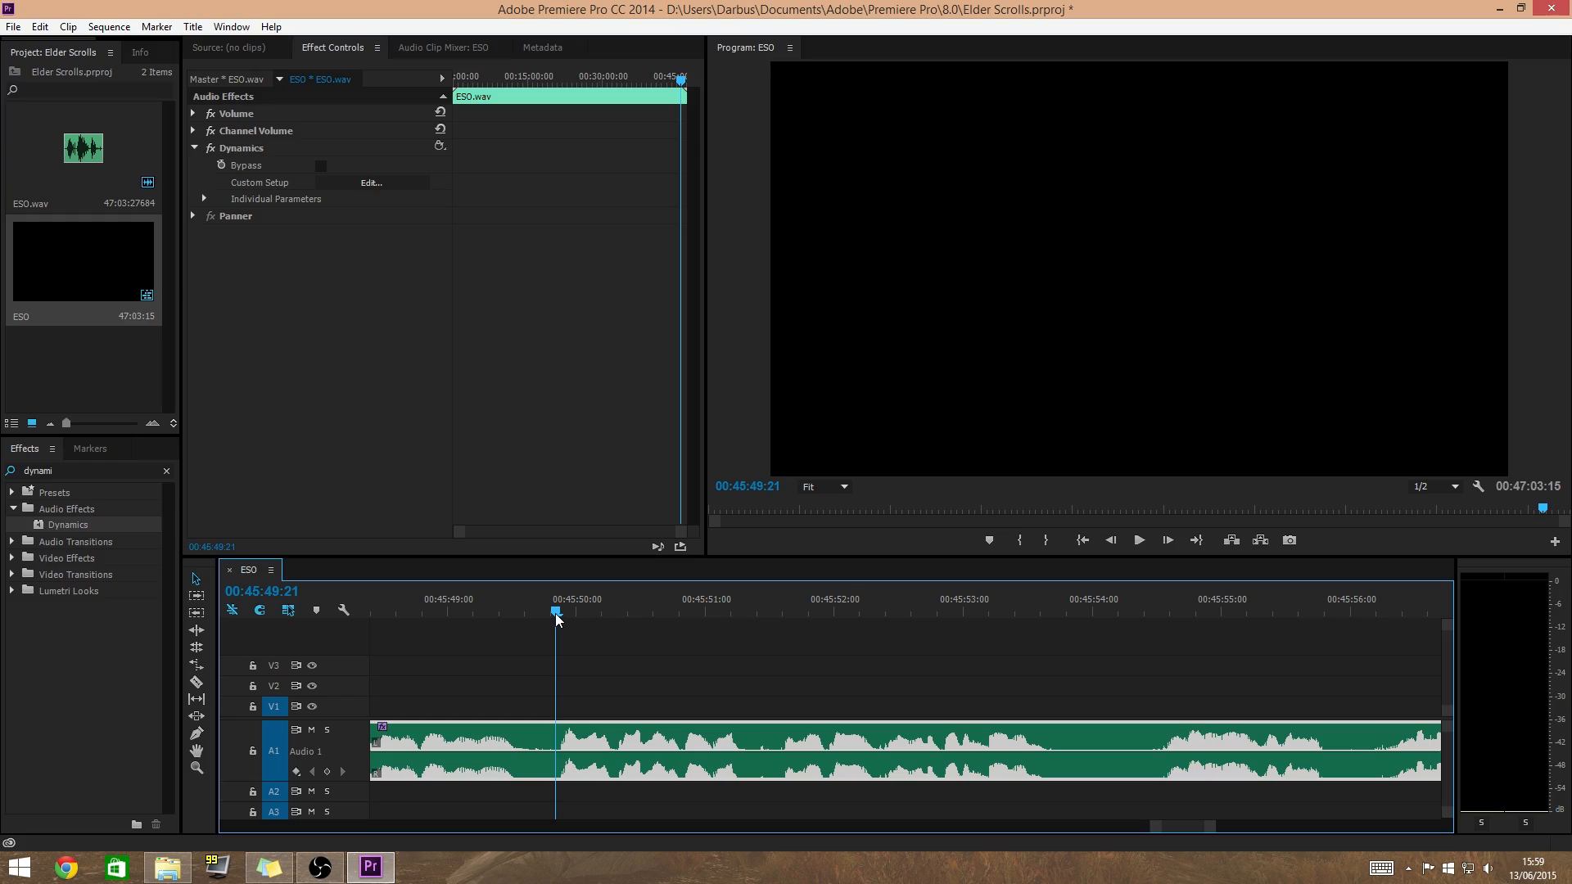
left_click(372, 185)
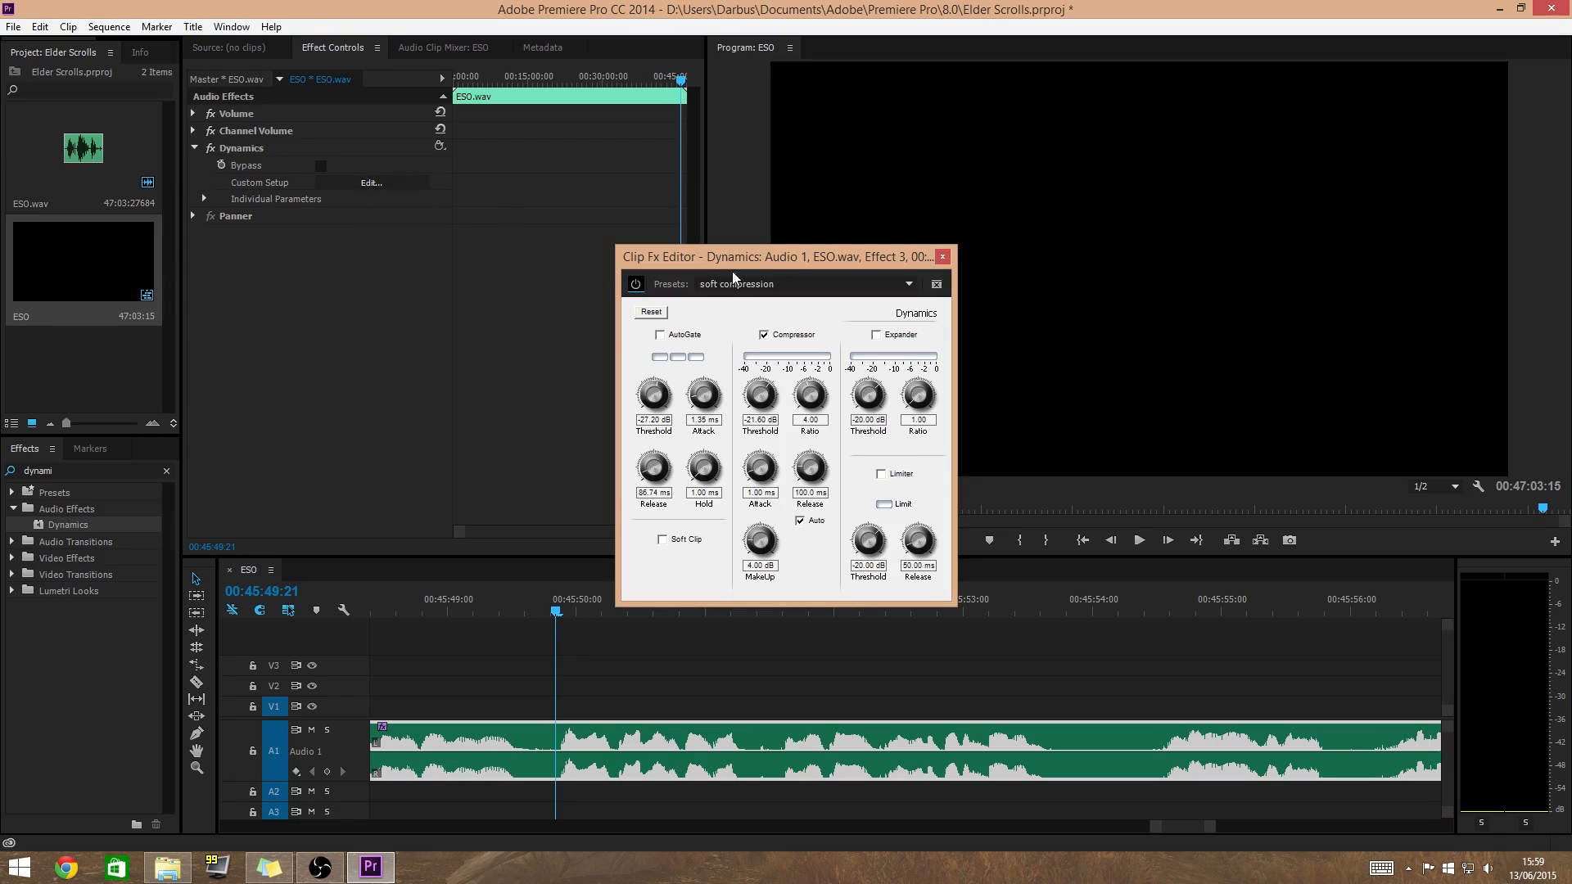